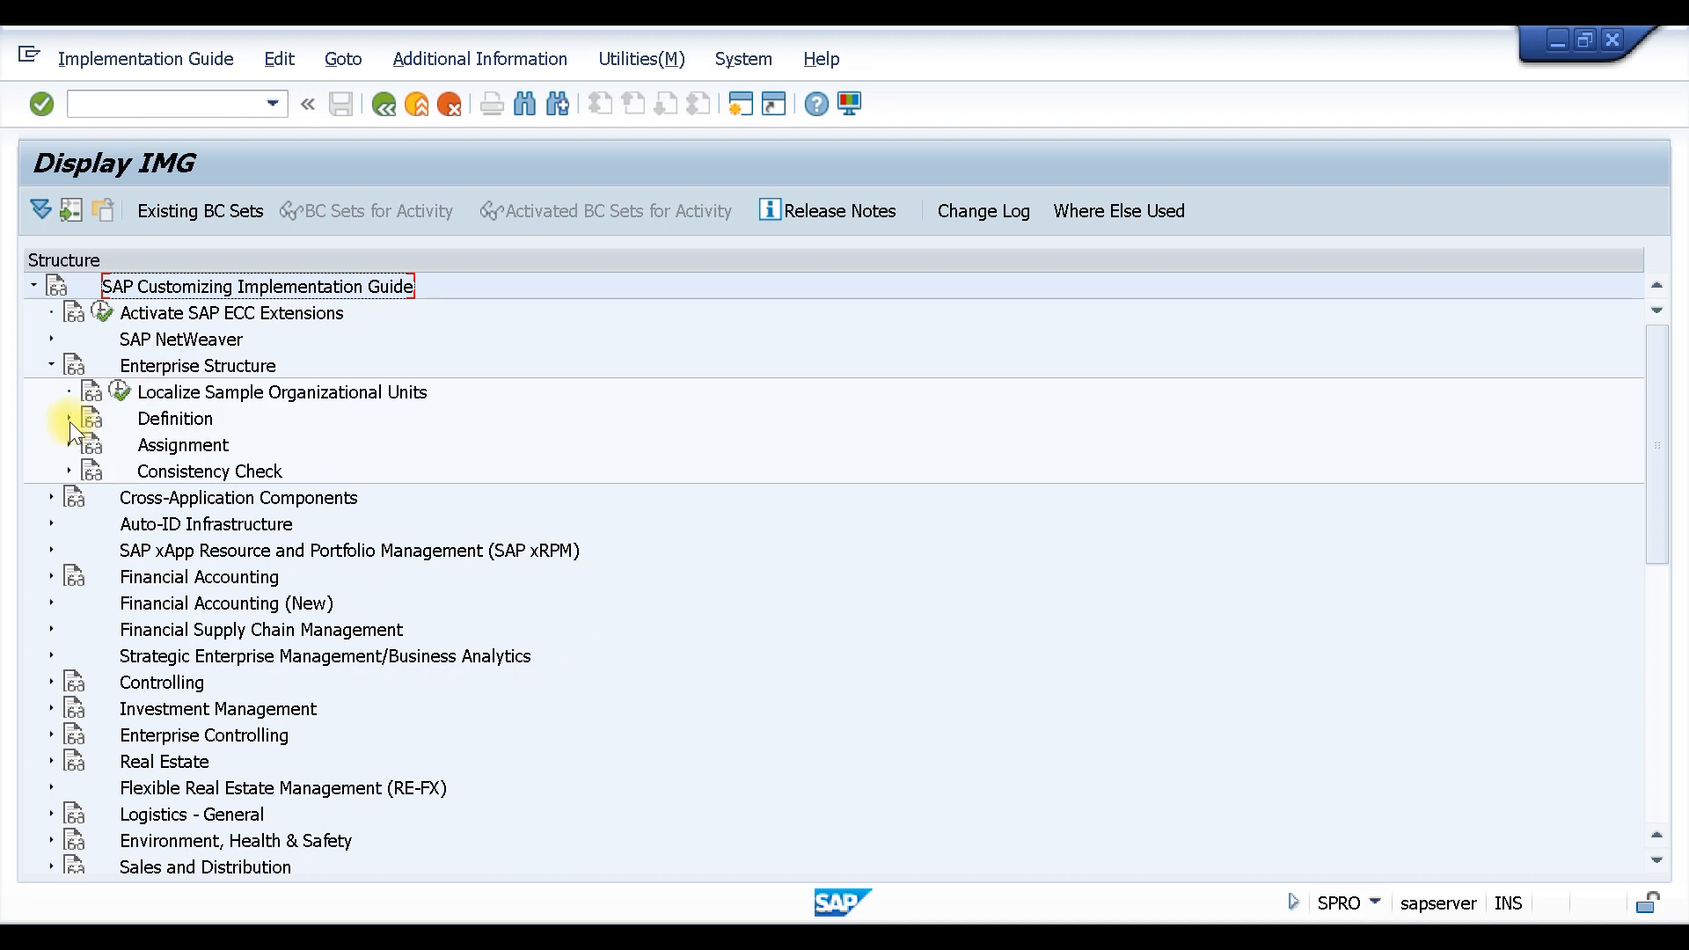
- Open the Maintain storage location activity under Enterprise Structure, Definition, Materials Management, with plant T110 as the work area
left_click(69, 418)
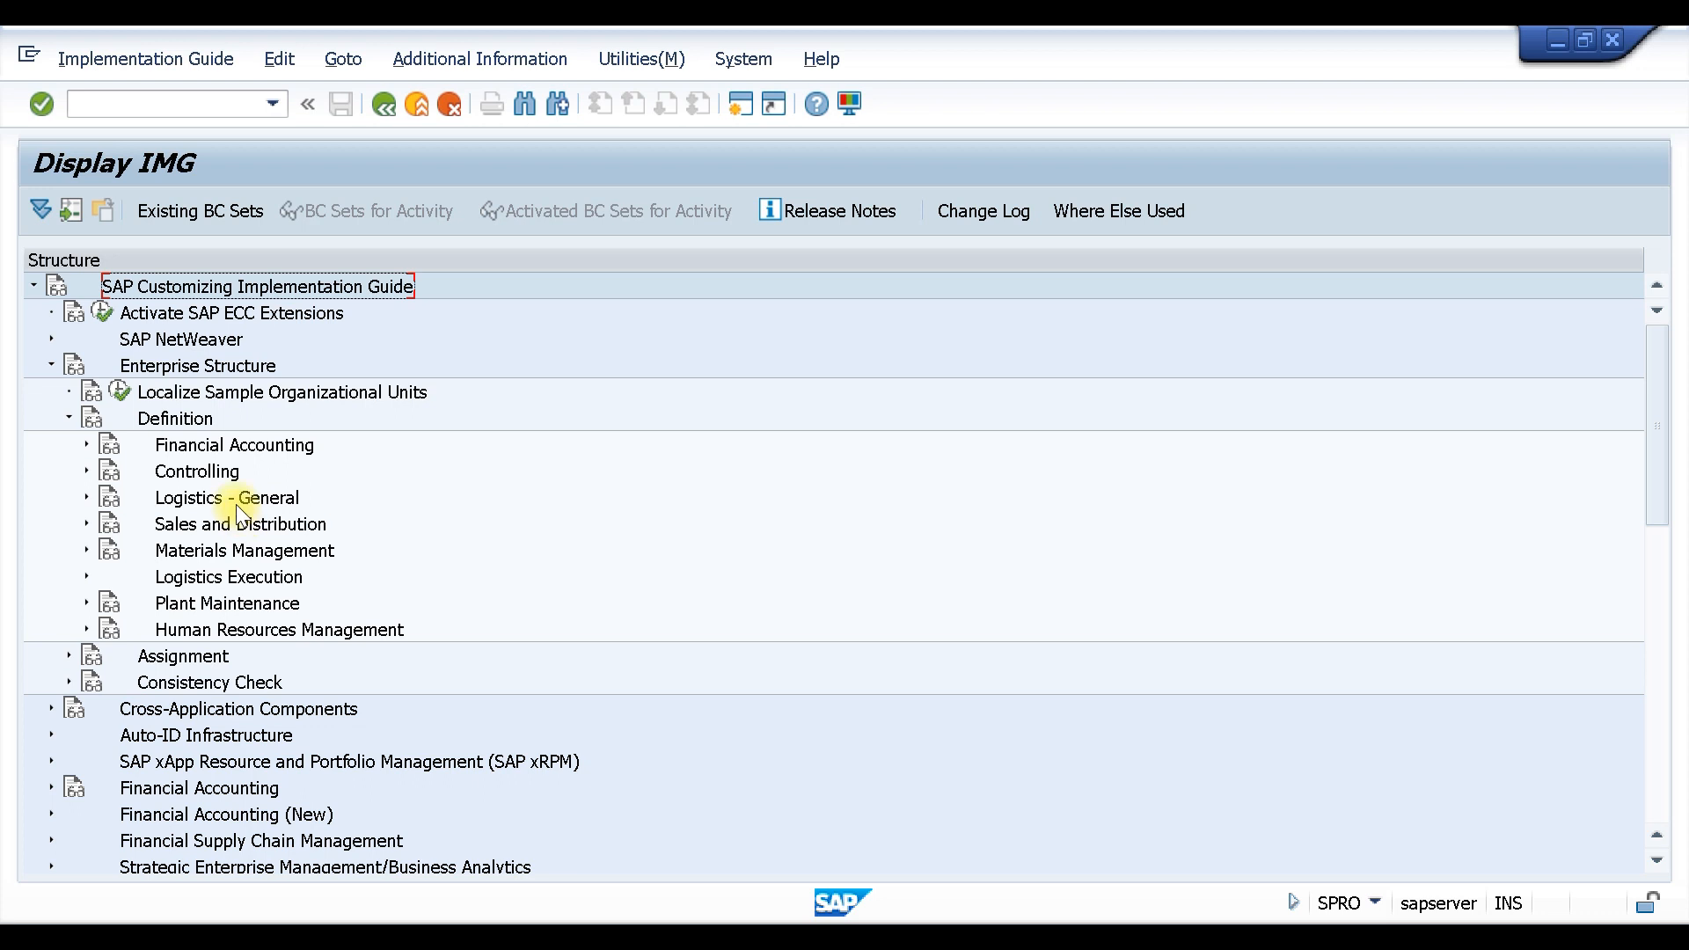
left_click(85, 549)
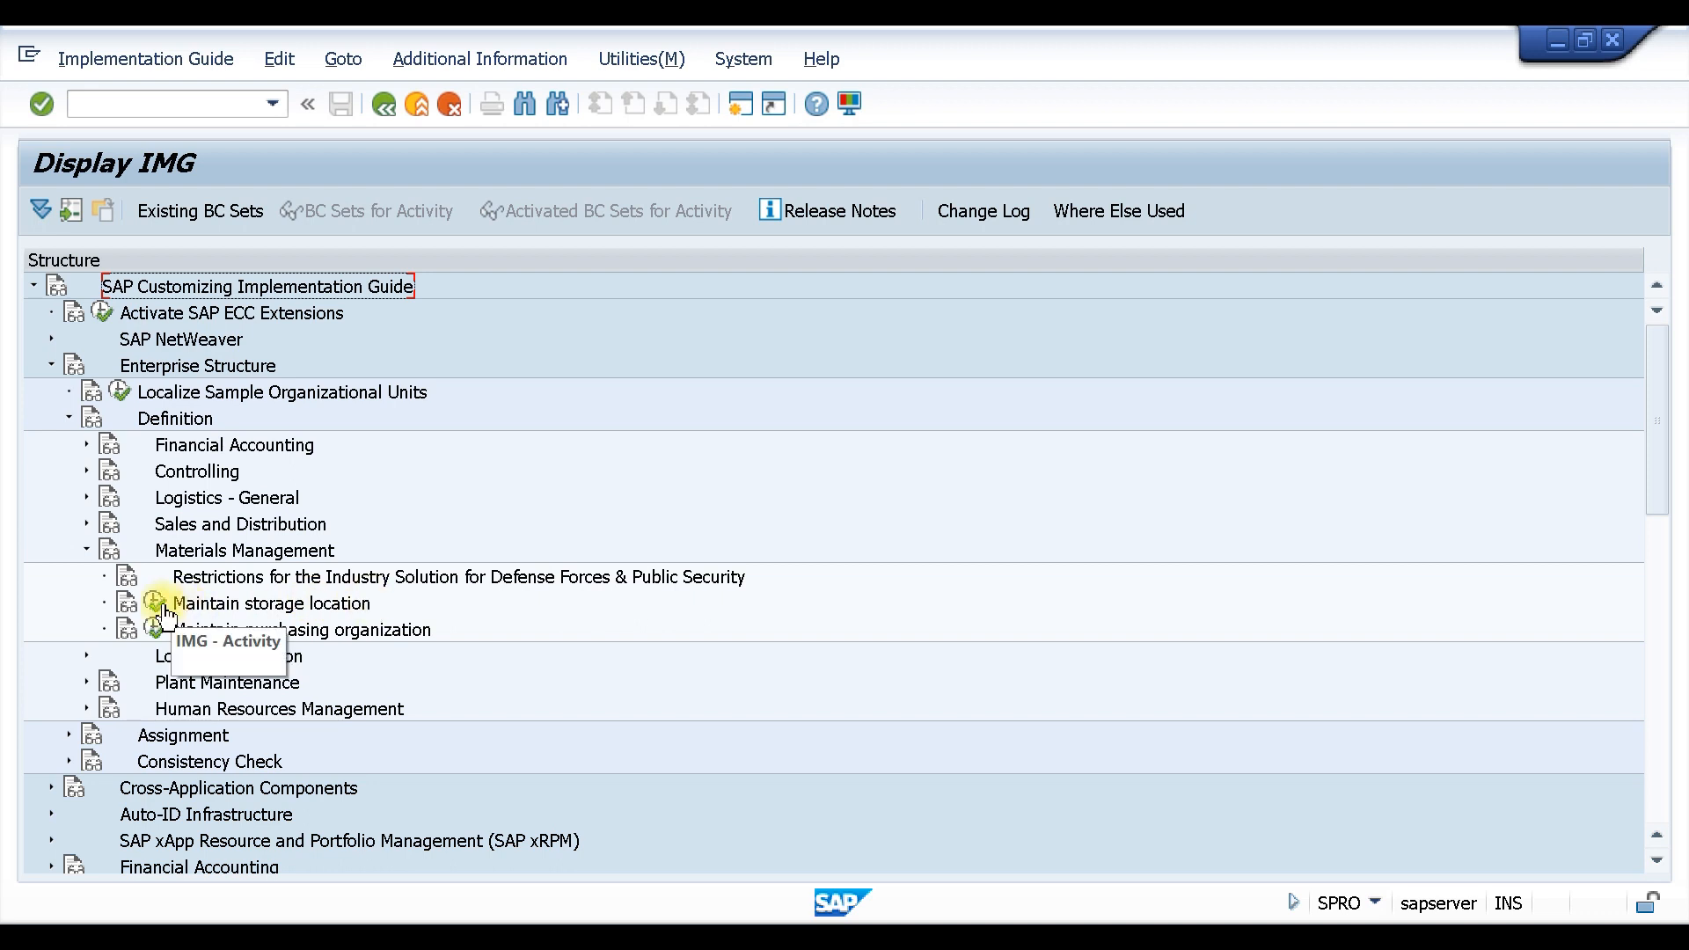
left_click(155, 603)
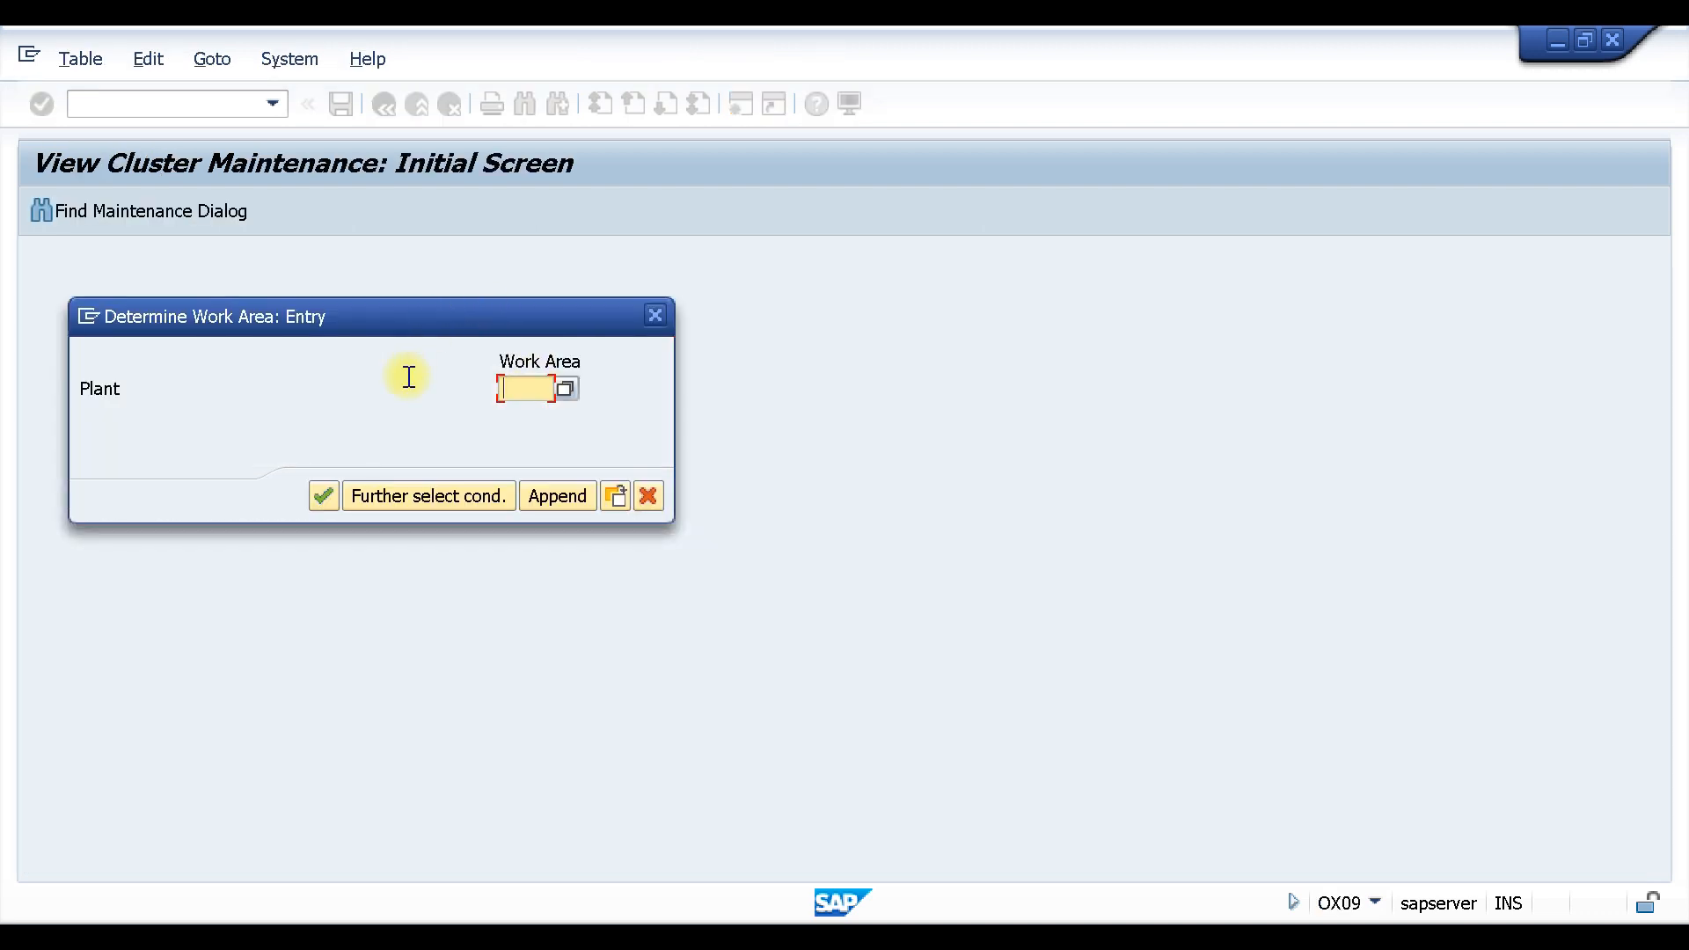
left_click(526, 388)
left_click(535, 415)
left_click(323, 495)
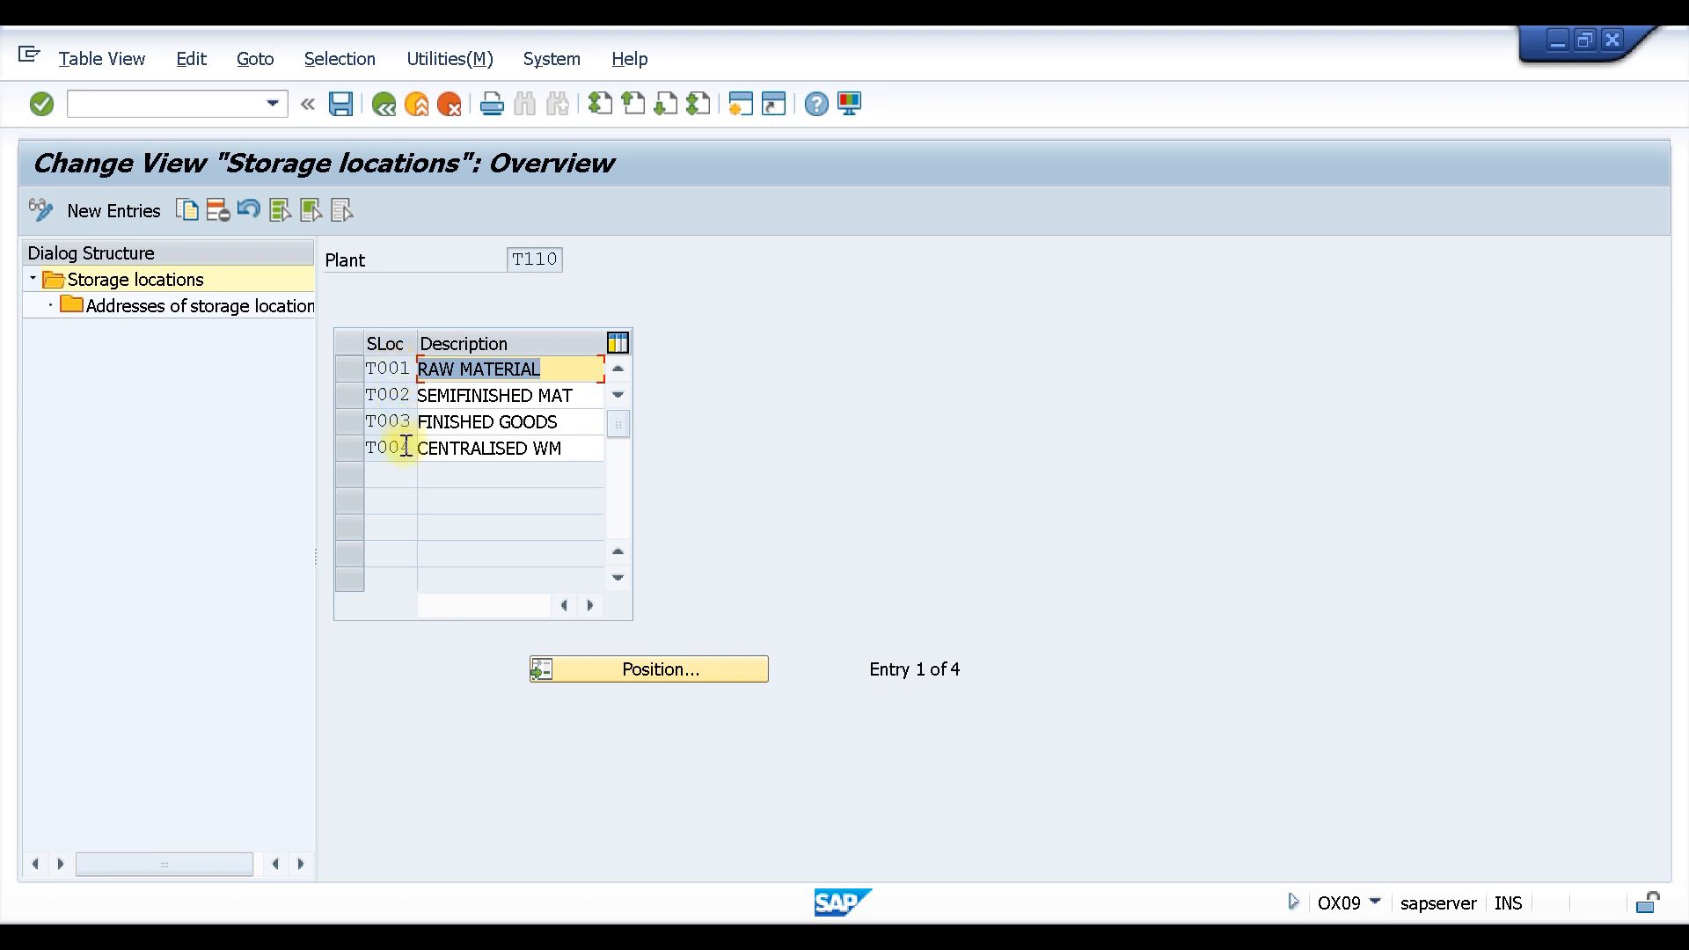
- Create a new storage location entry WMS1 with the description WAREHOUSE 1
left_click(81, 211)
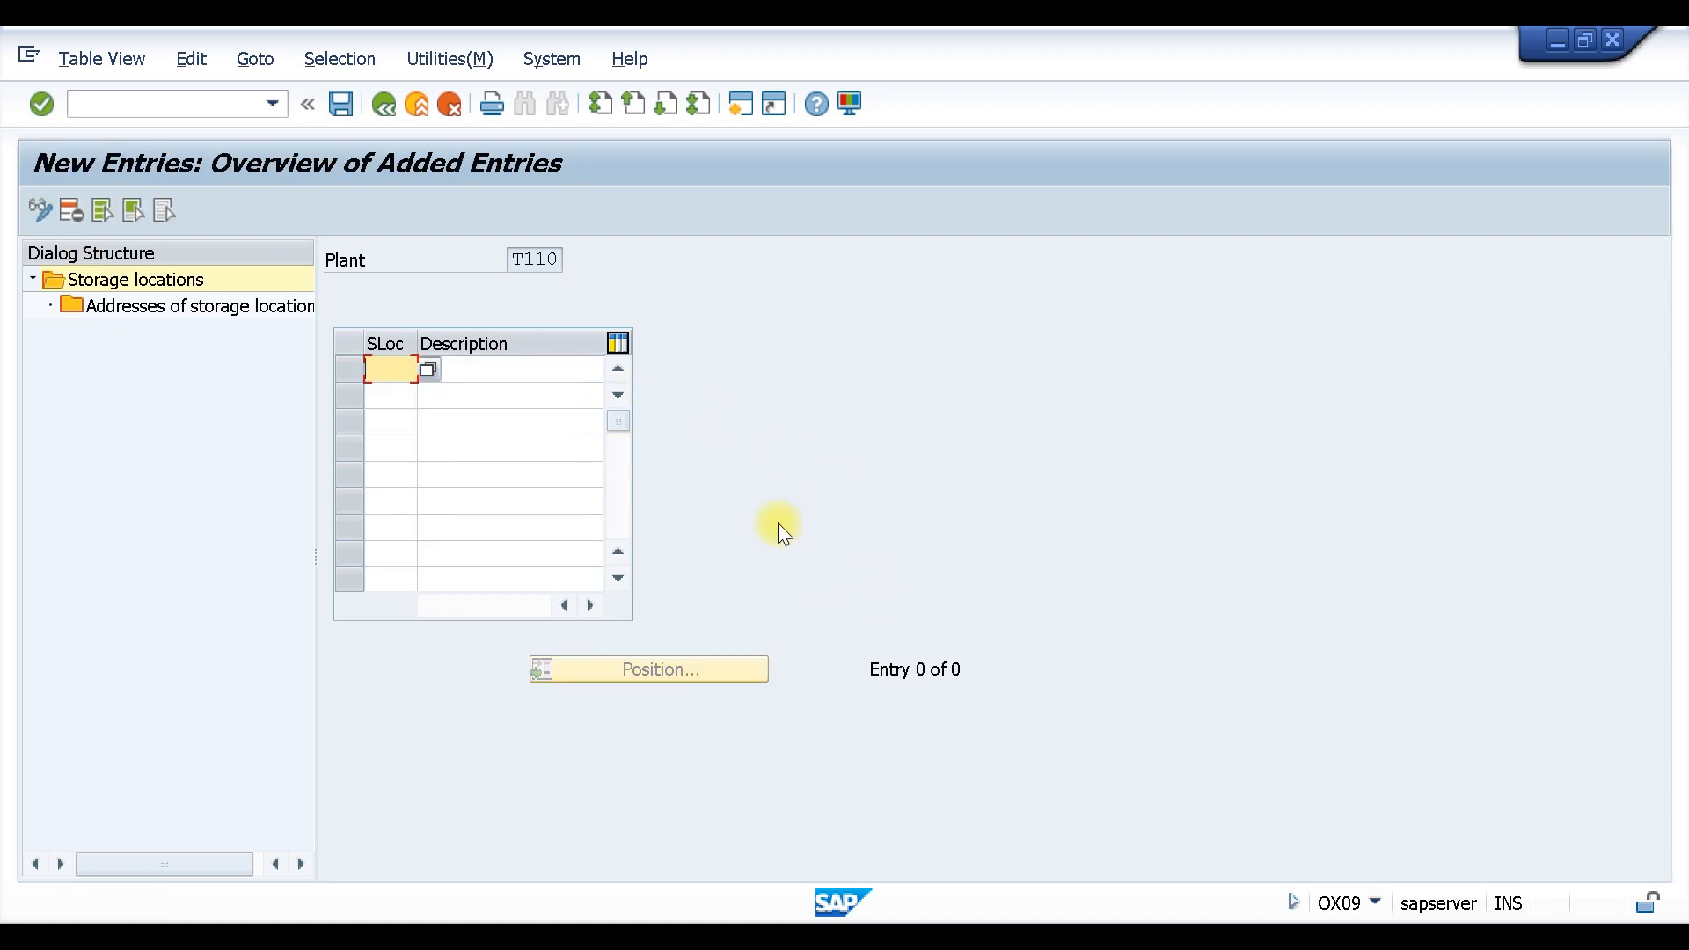
type("WMS1")
left_click(537, 371)
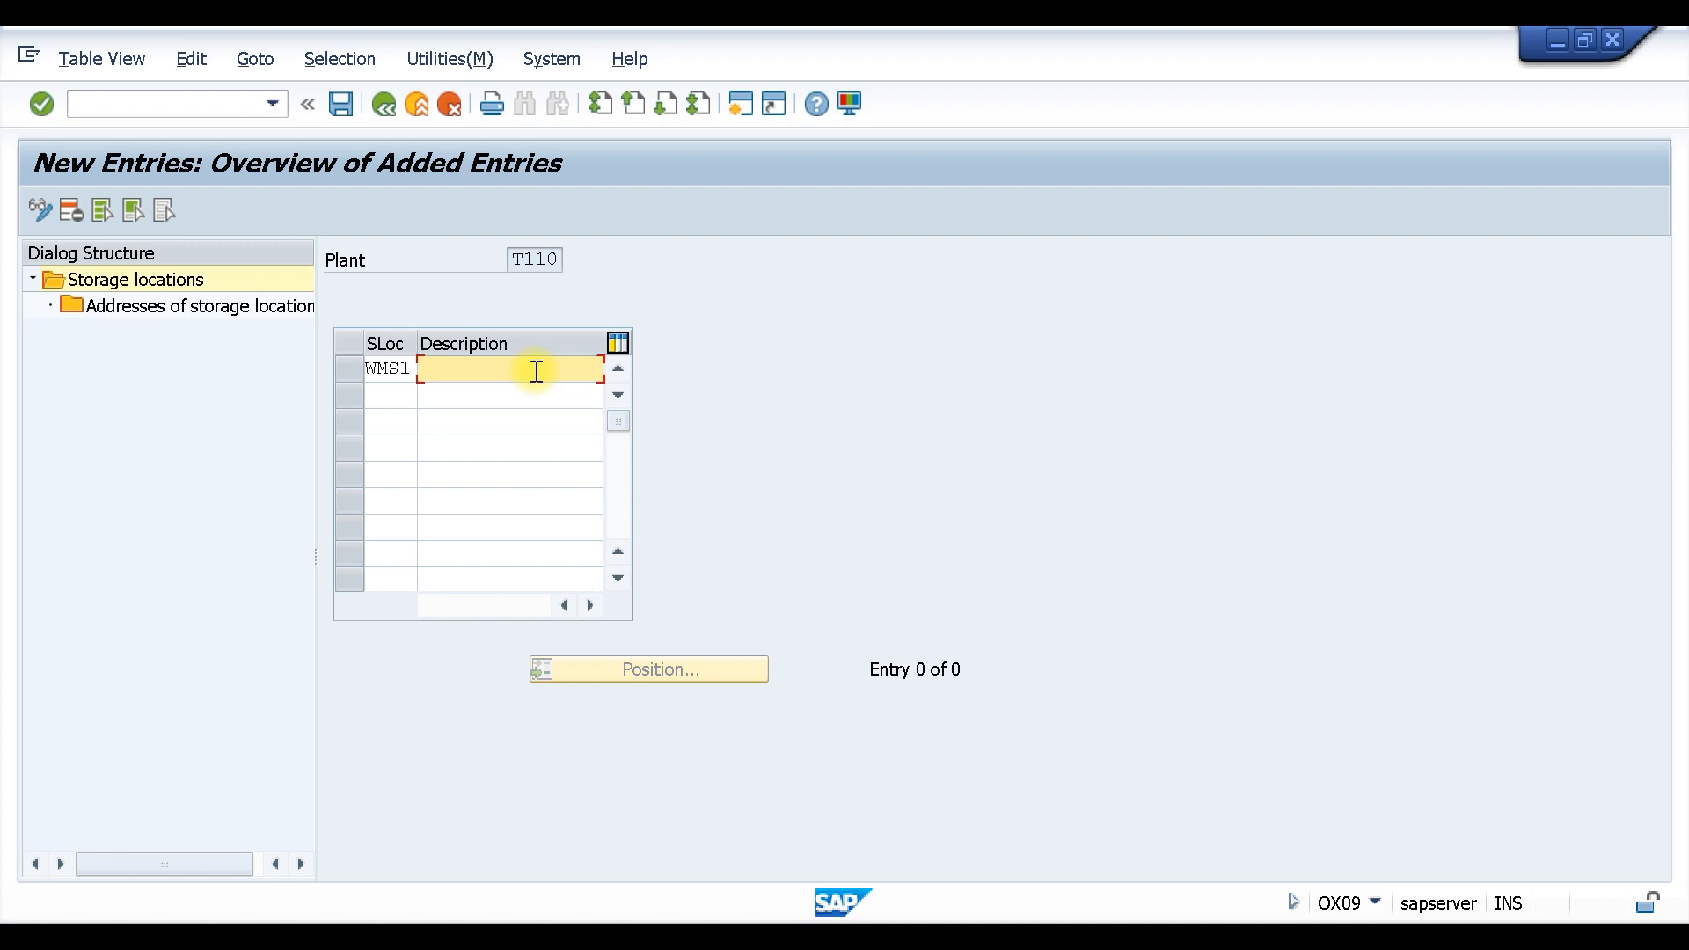
type("WAREHOUSE 1")
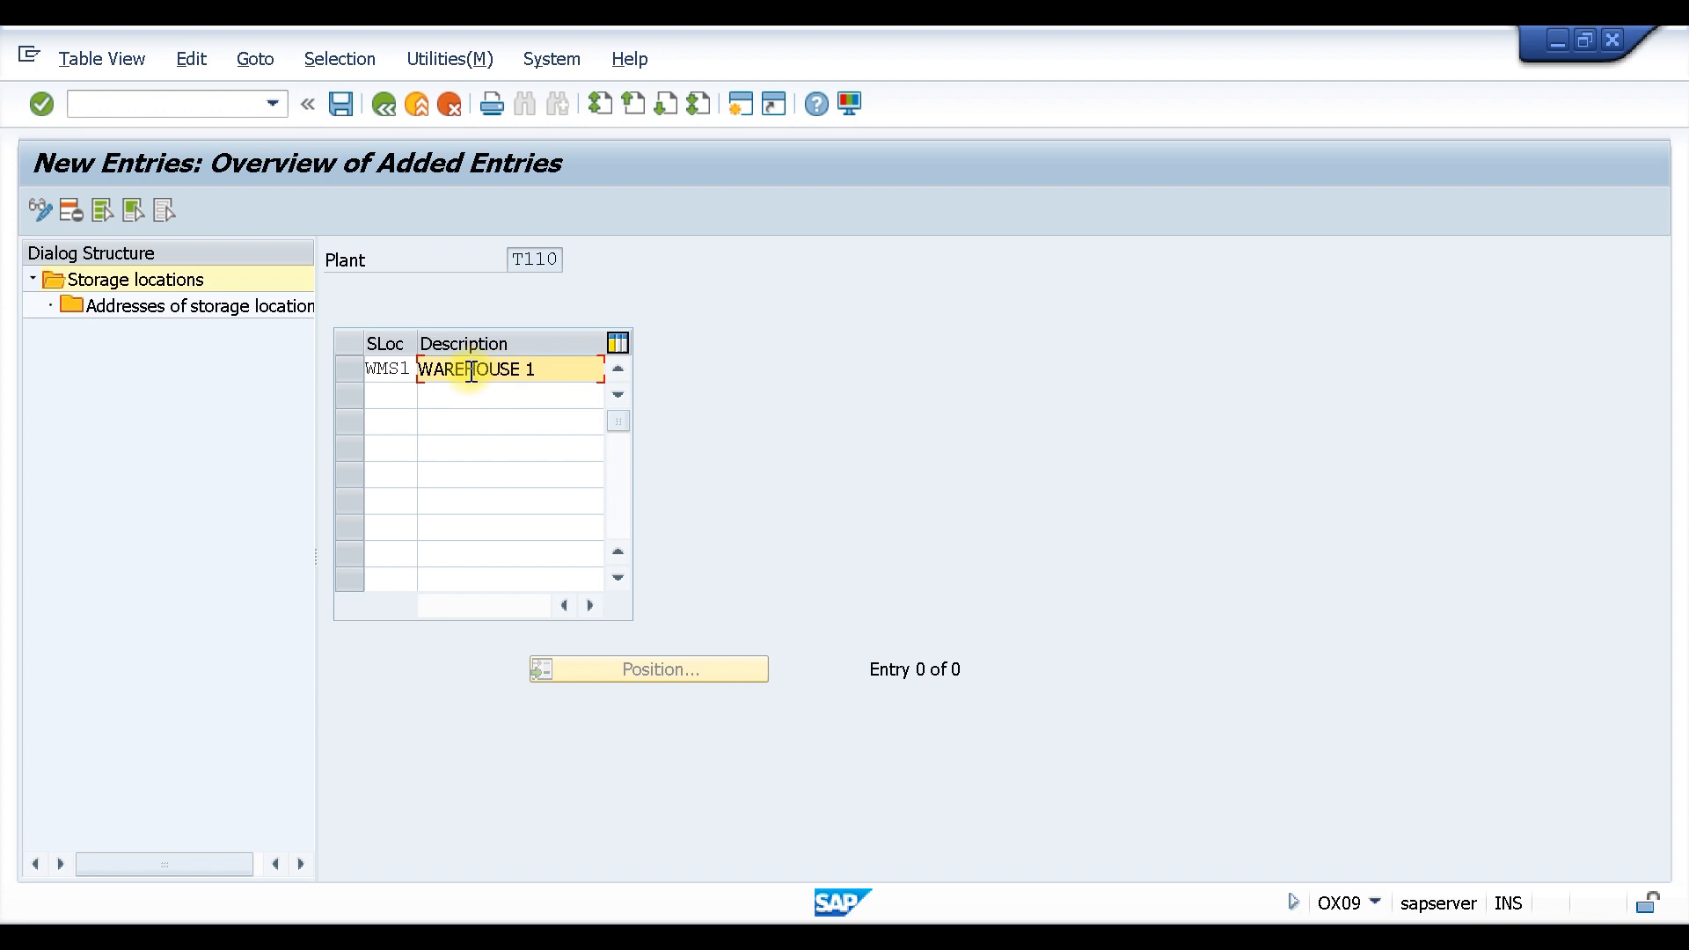
- Add a second storage location entry WMS2 with the description CENTRALISED WM
left_click(405, 394)
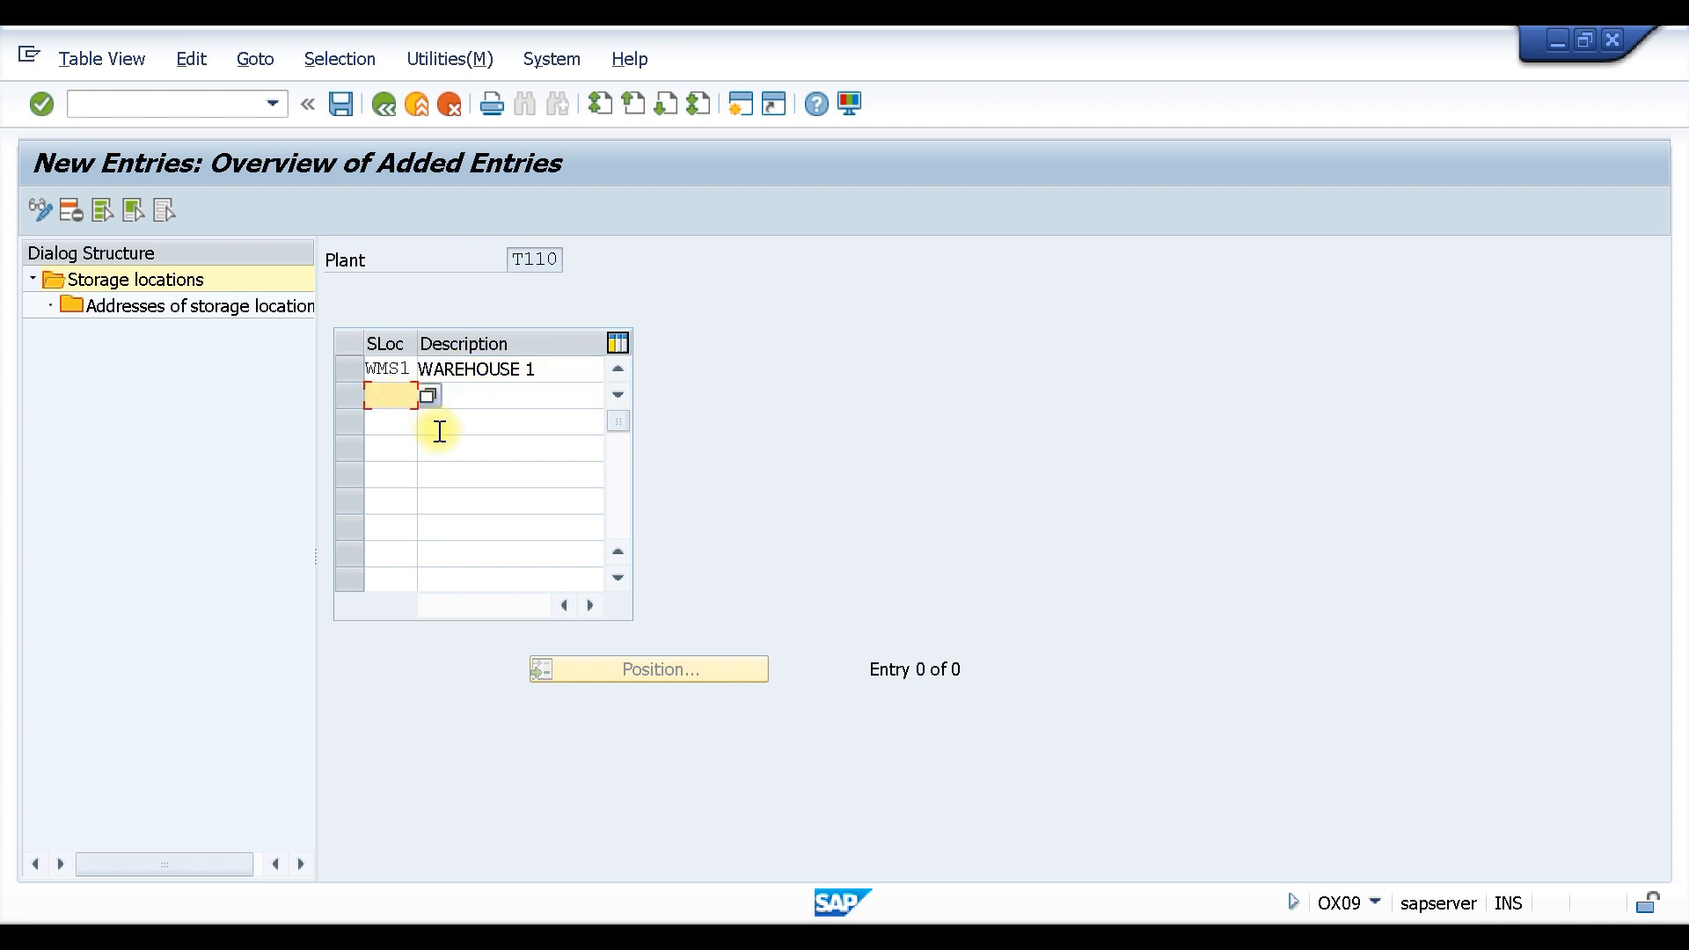
type("WMS2")
left_click(483, 392)
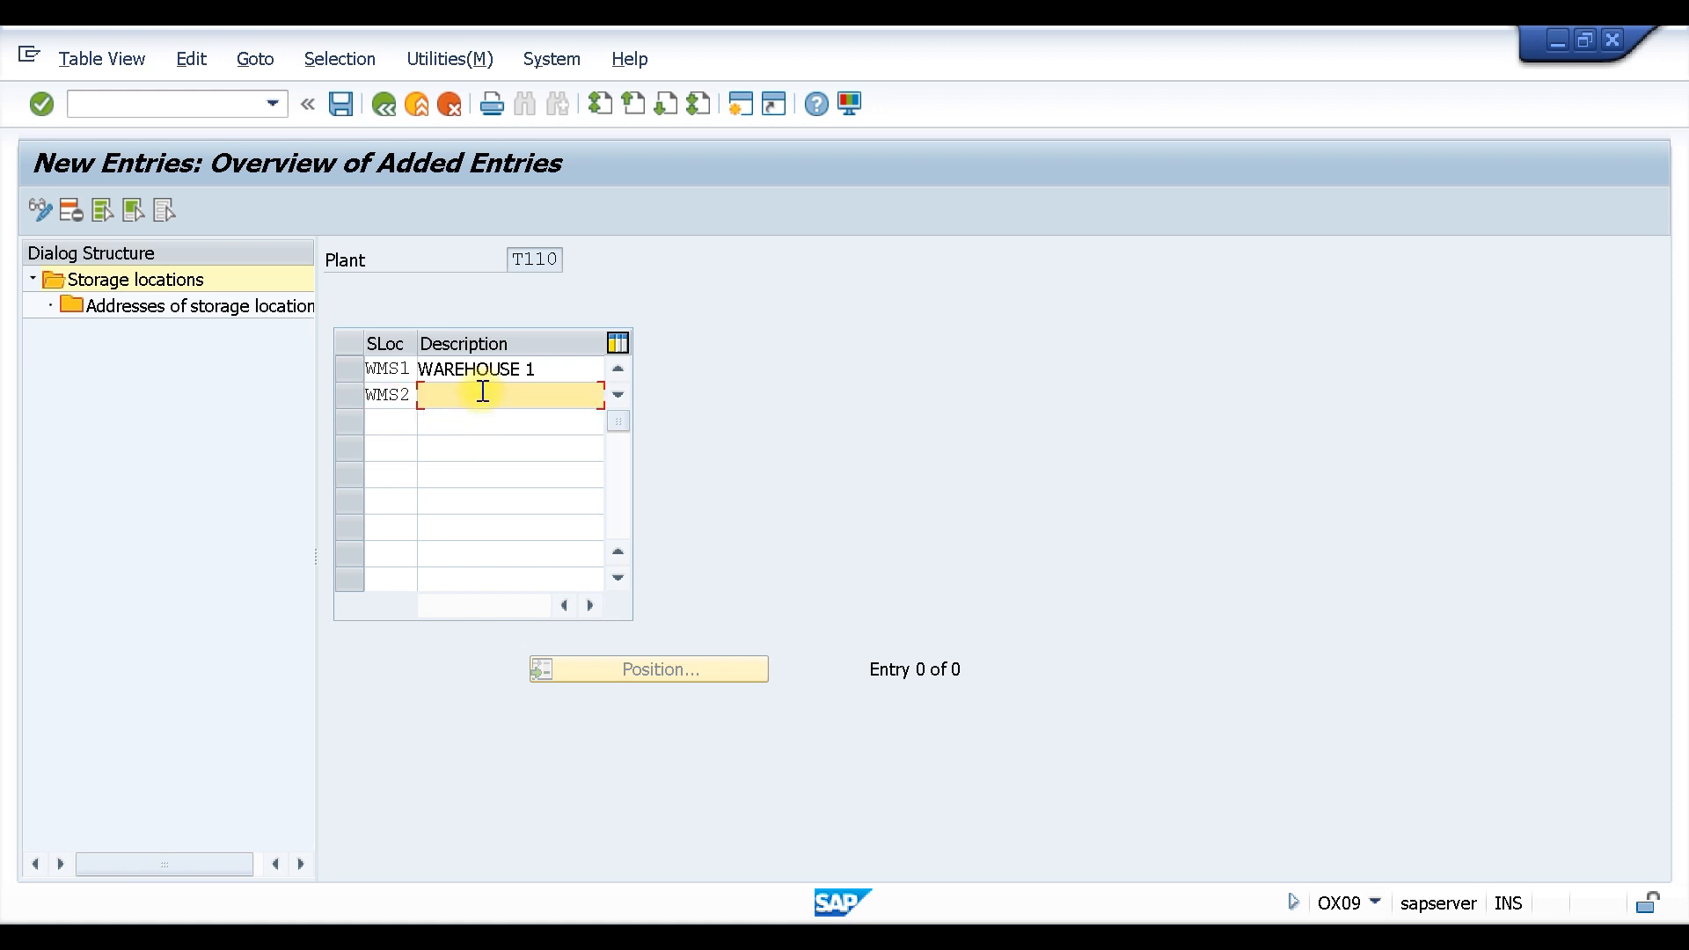
type("CENTRAL")
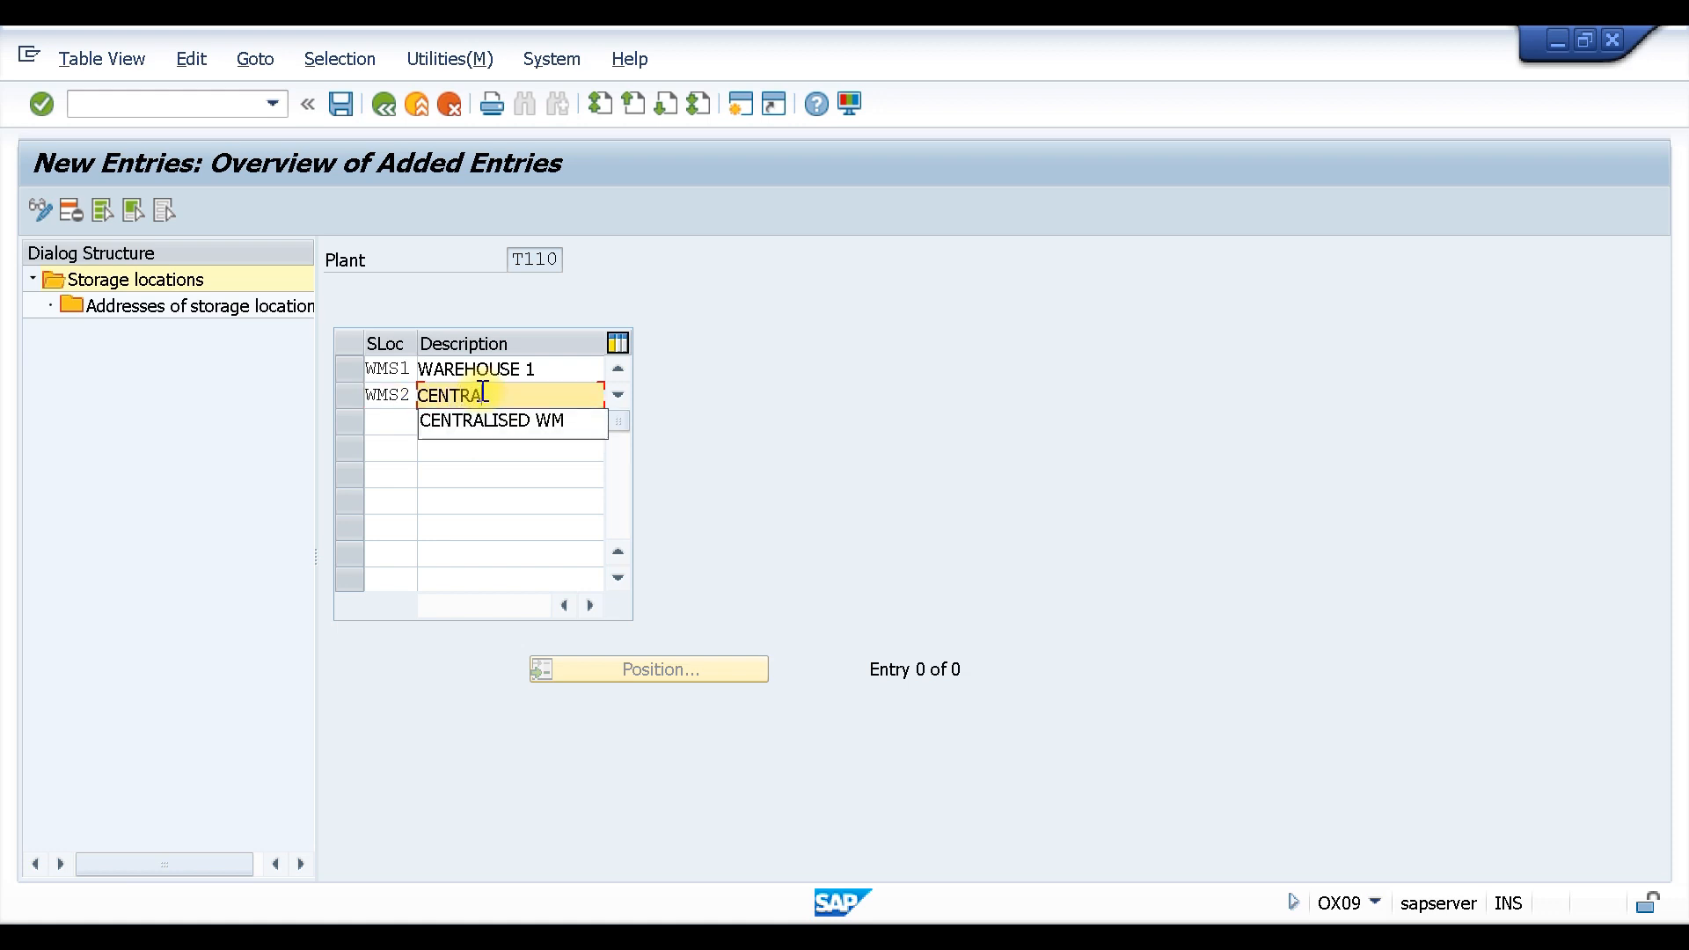
type("I")
left_click(526, 425)
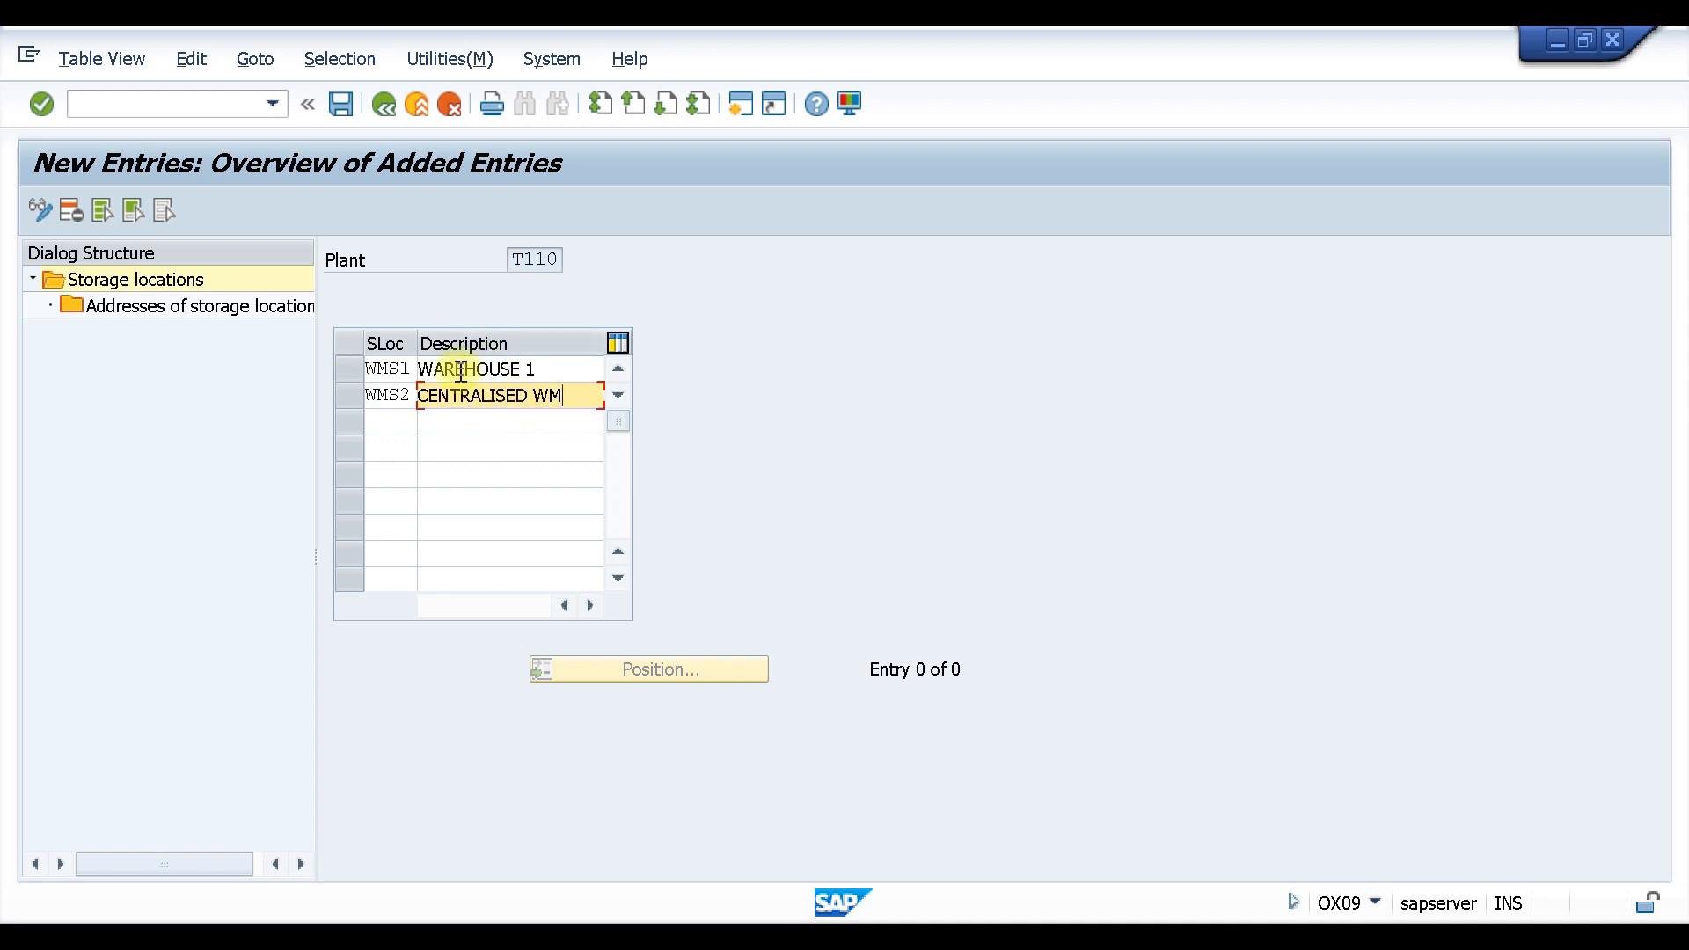
key("Return")
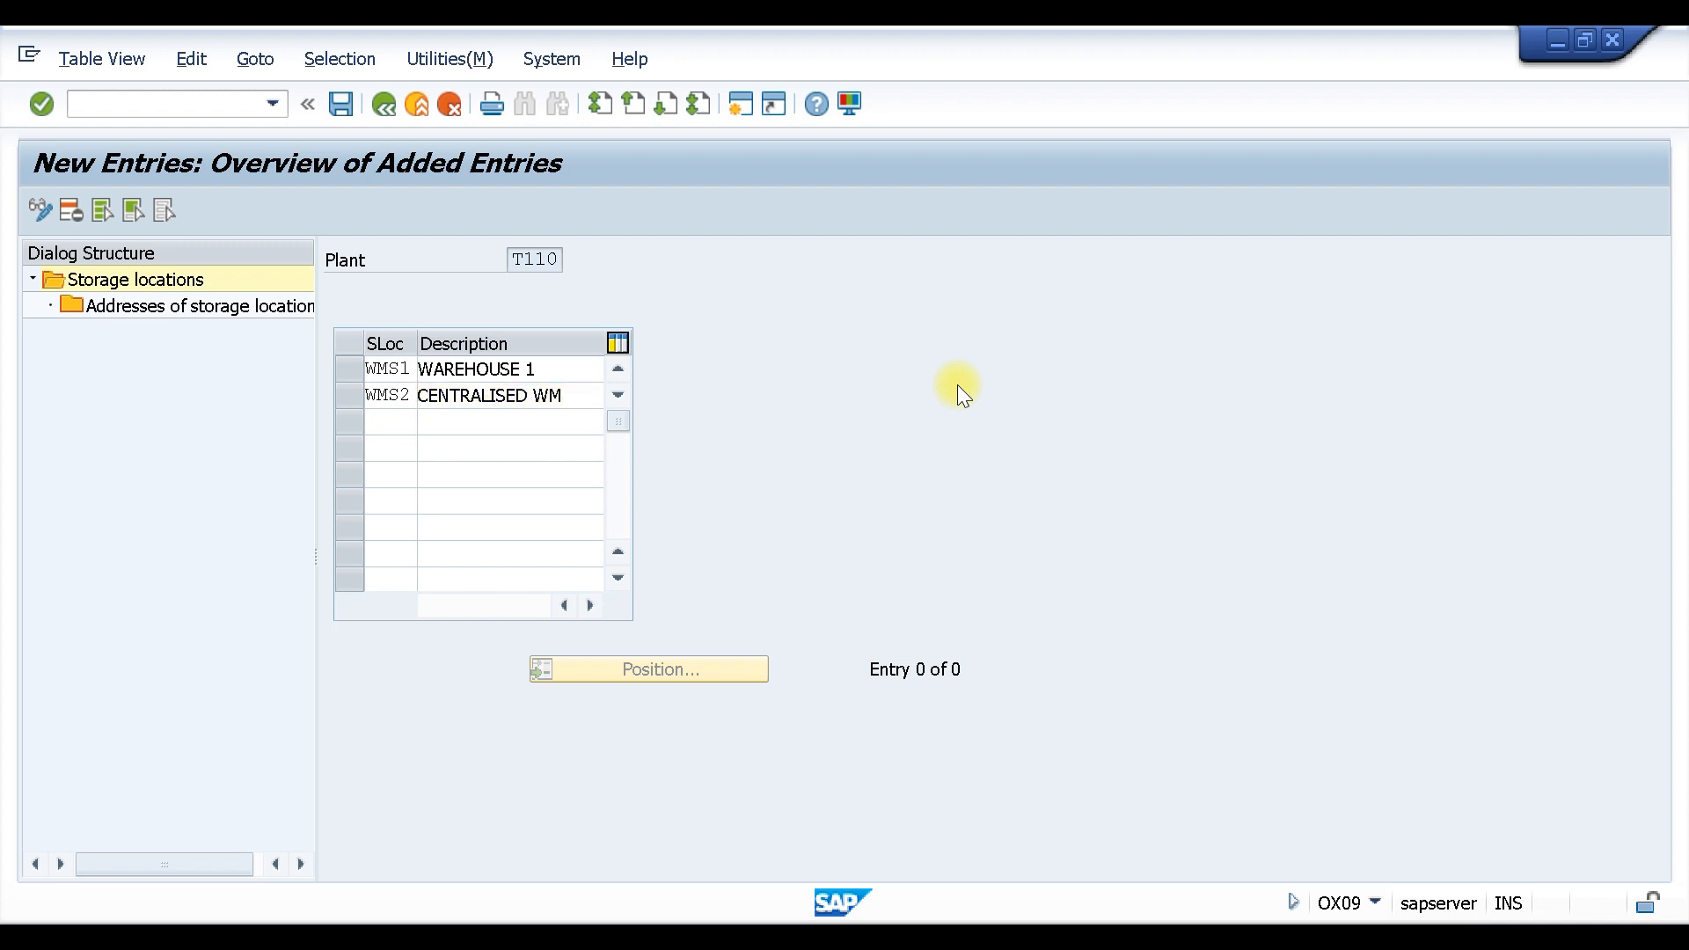
- Save the new storage locations under a new customizing request described as WAREHOUSE ORG STR, and return to the implementation guide
key("ctrl+s")
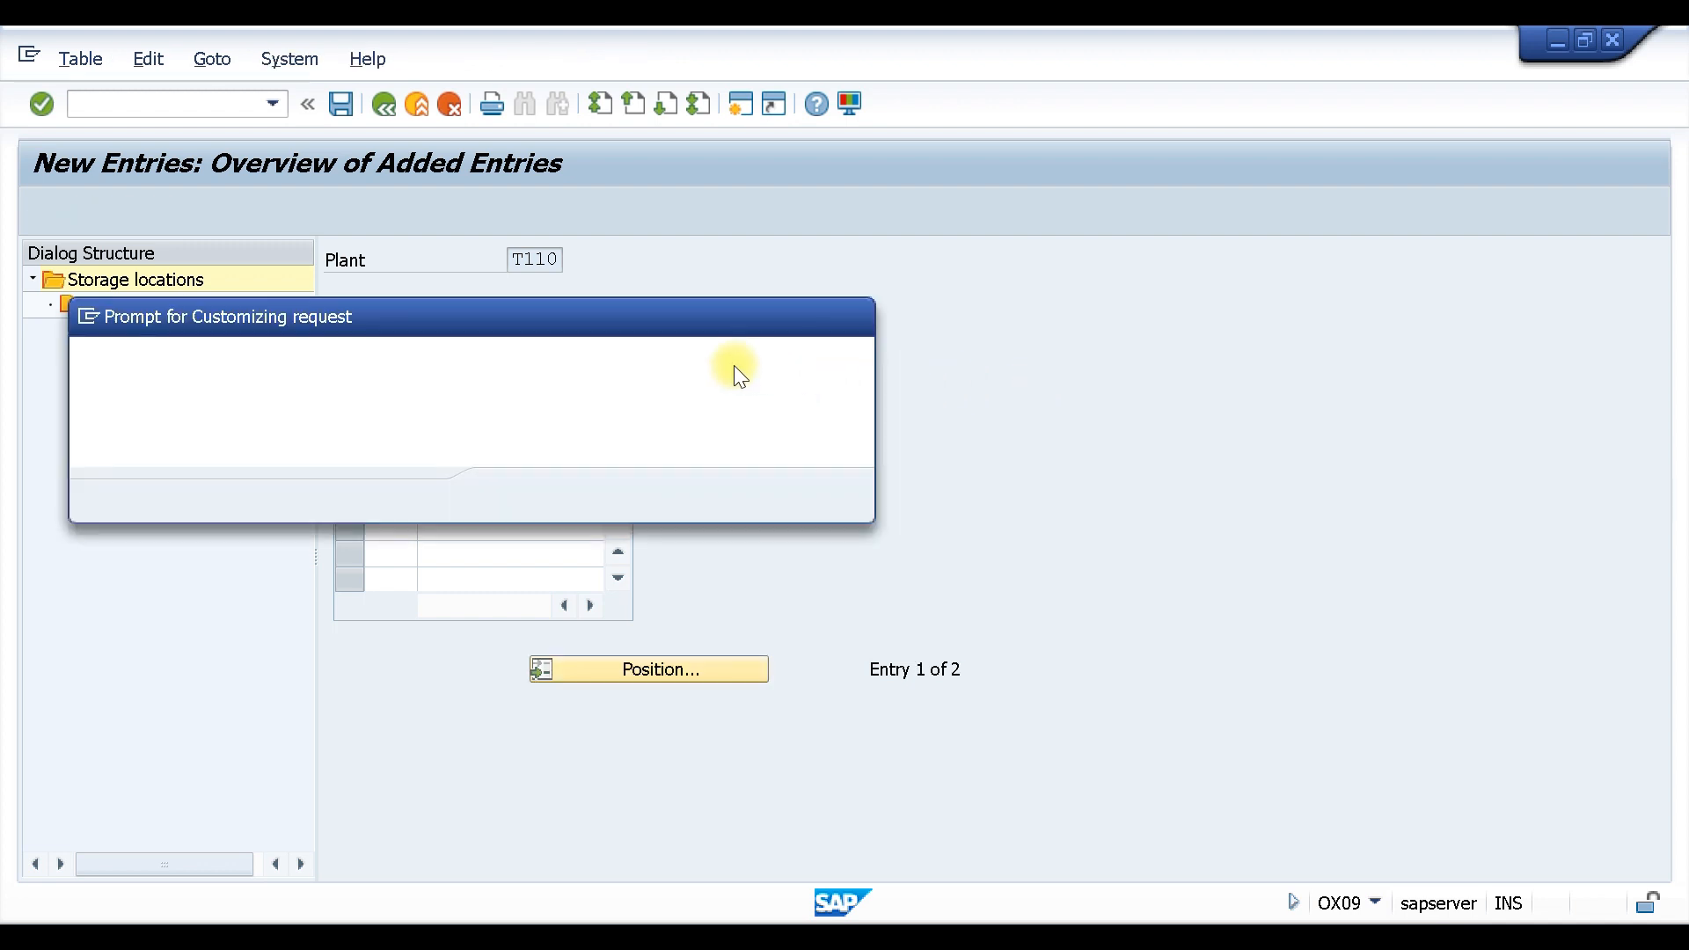
left_click(649, 495)
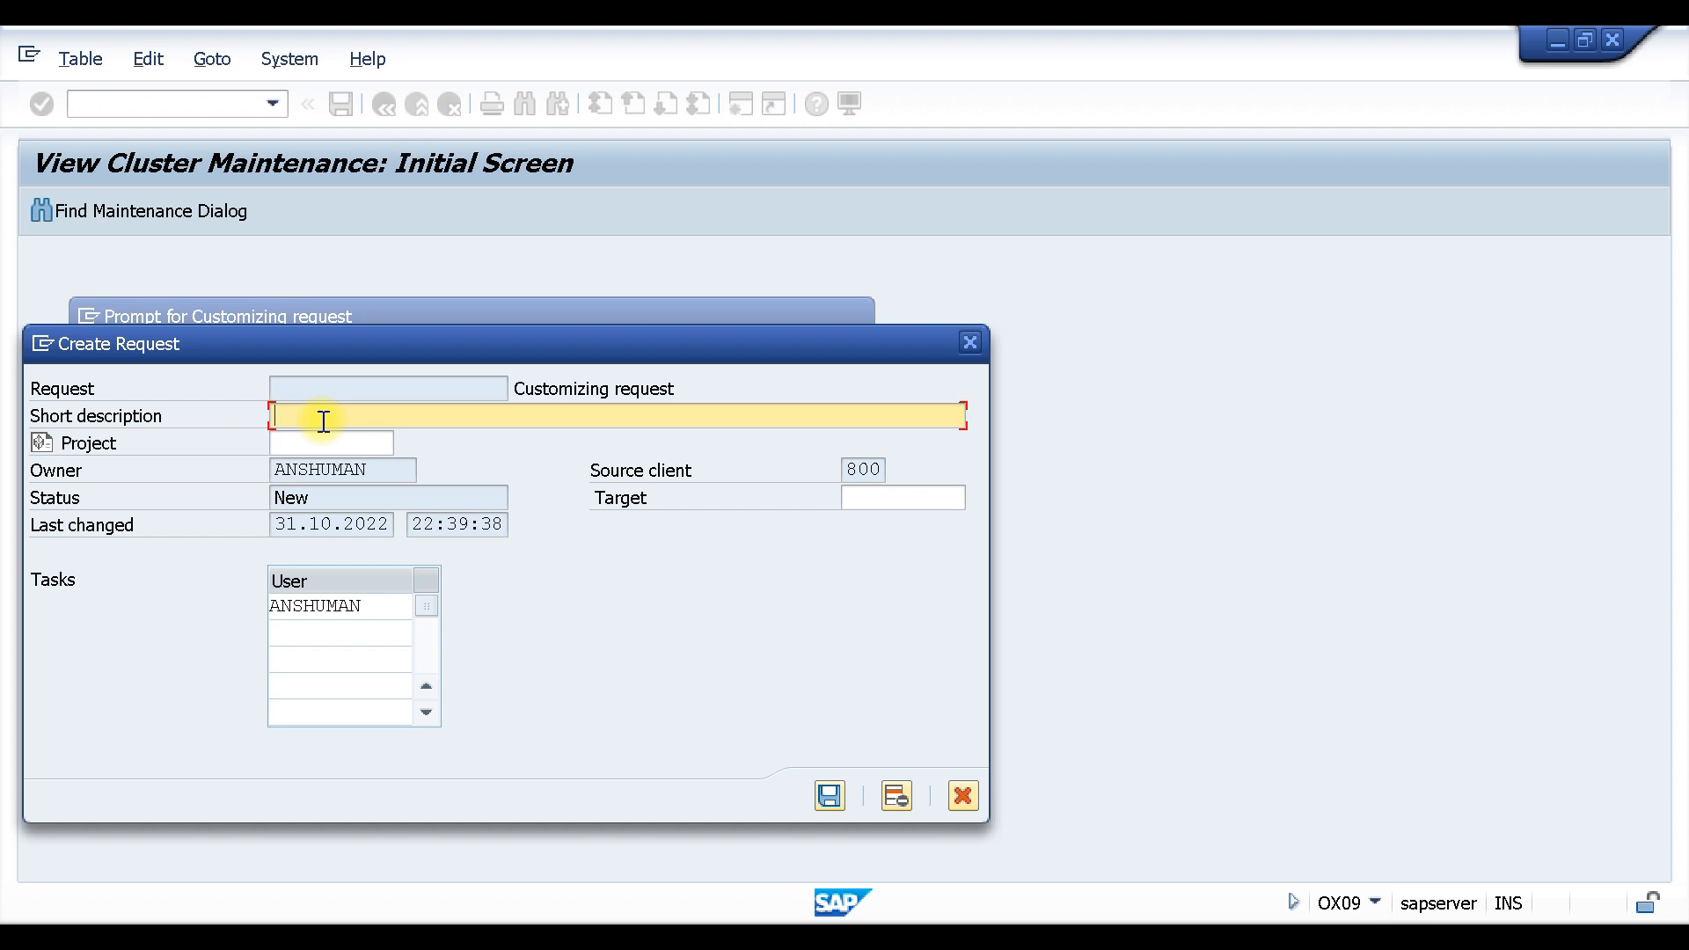
type("WAREHOUSE ORG STR")
left_click(832, 797)
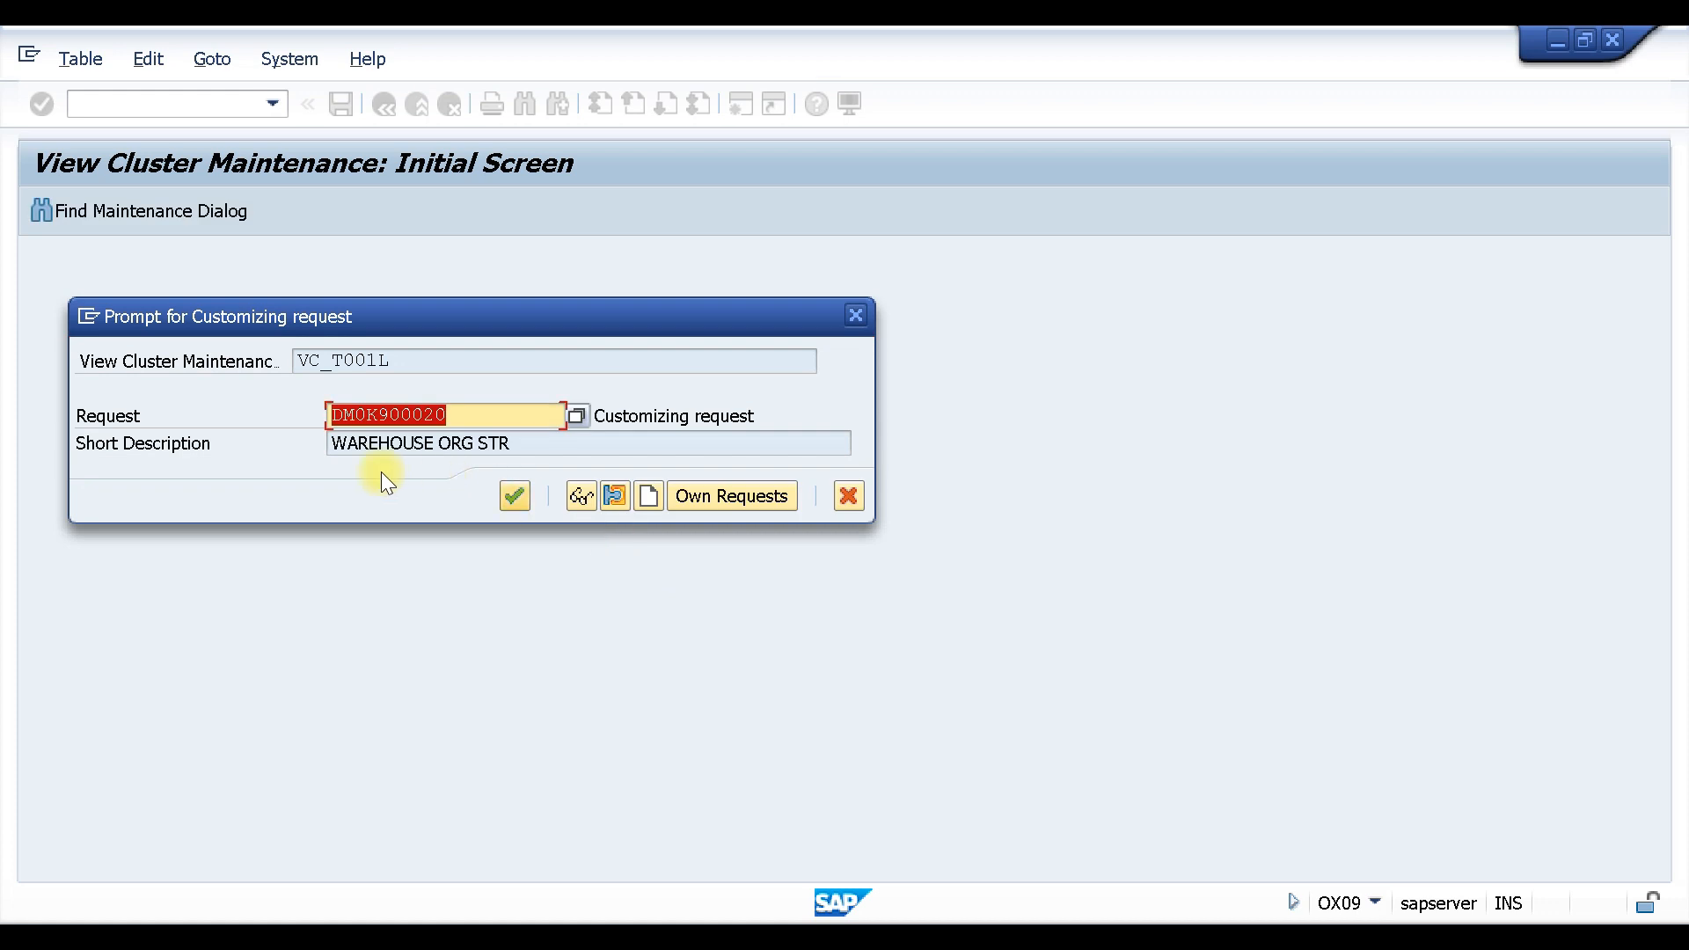
left_click(516, 494)
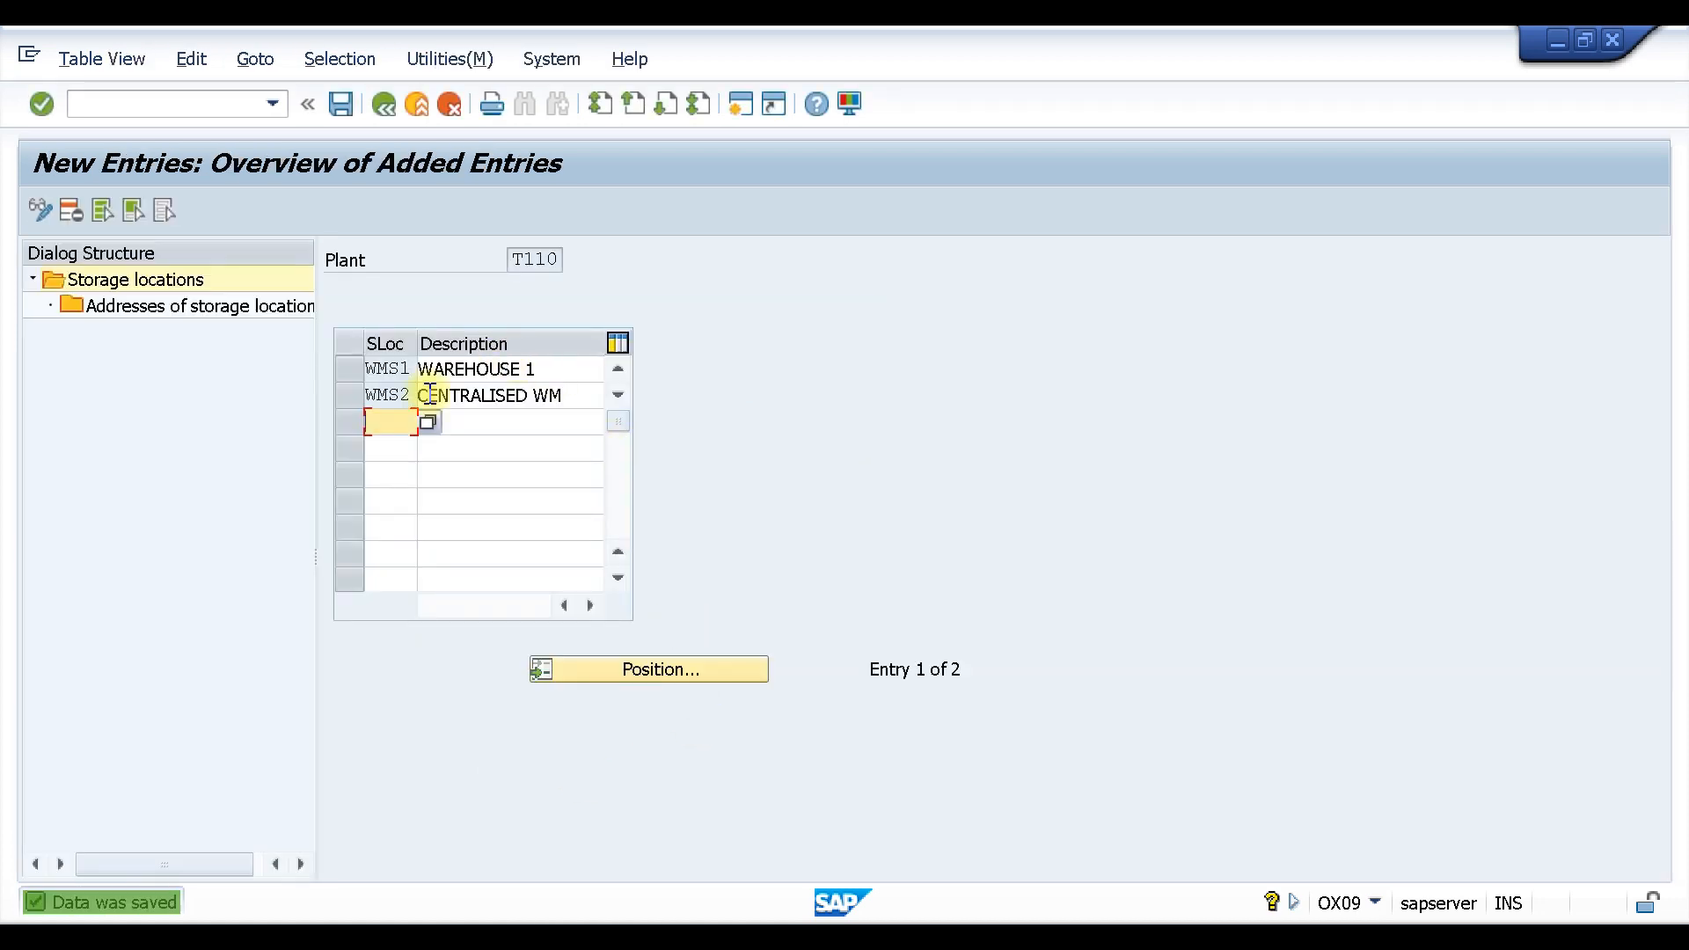
left_click(343, 103)
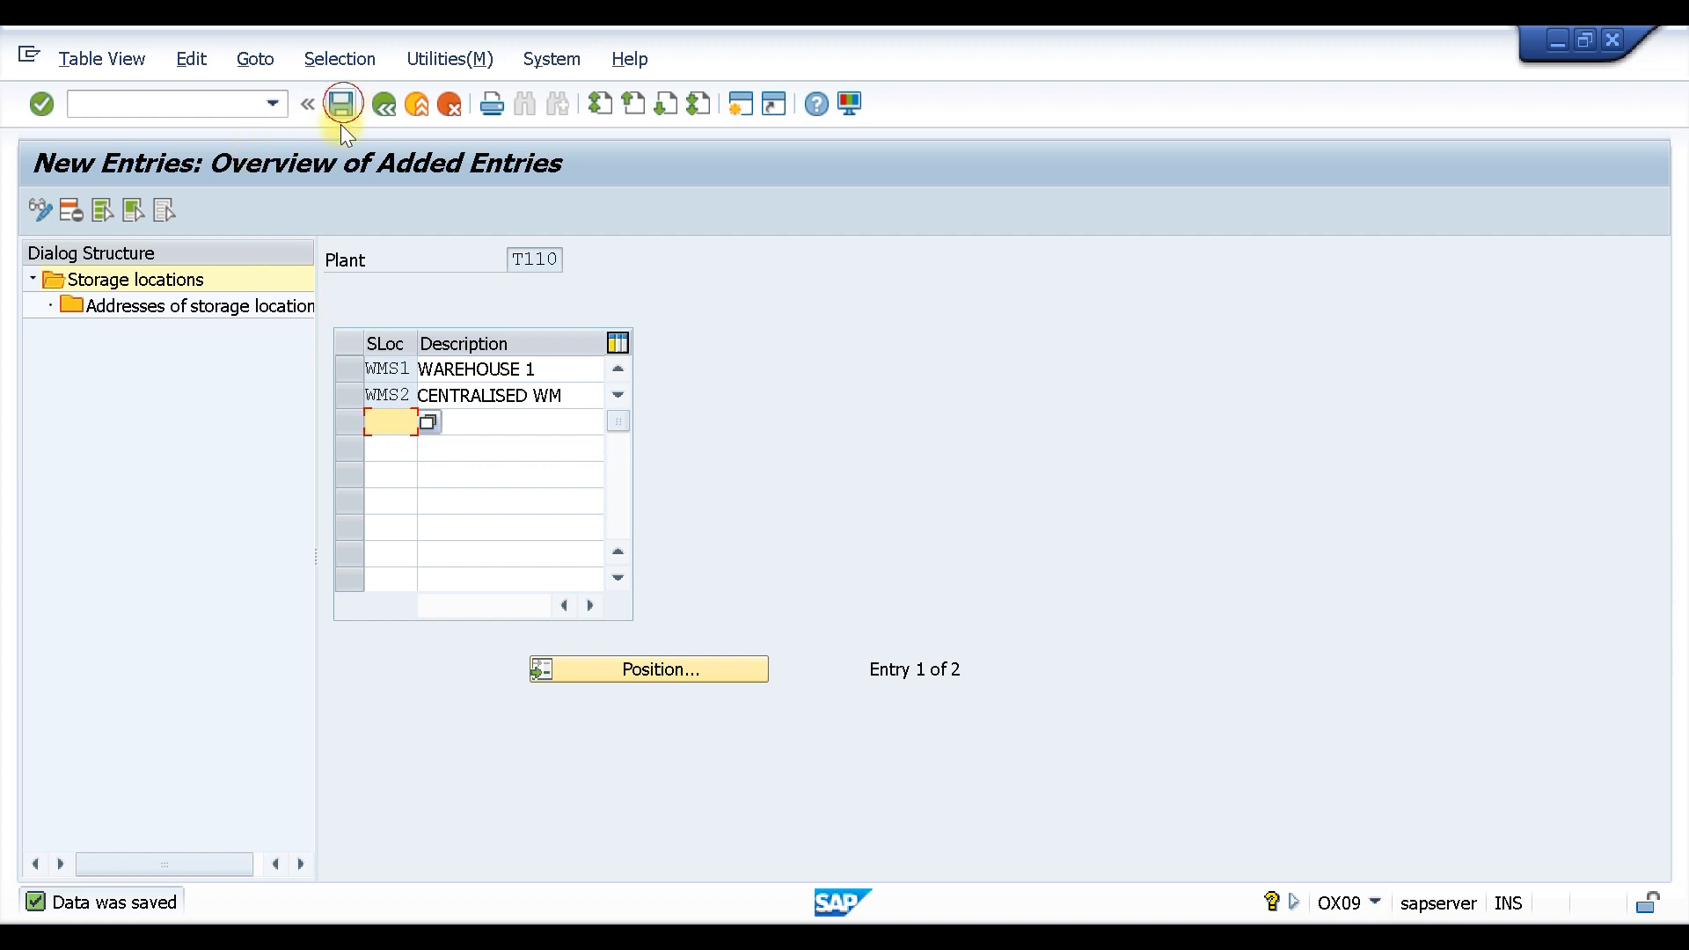
left_click(383, 105)
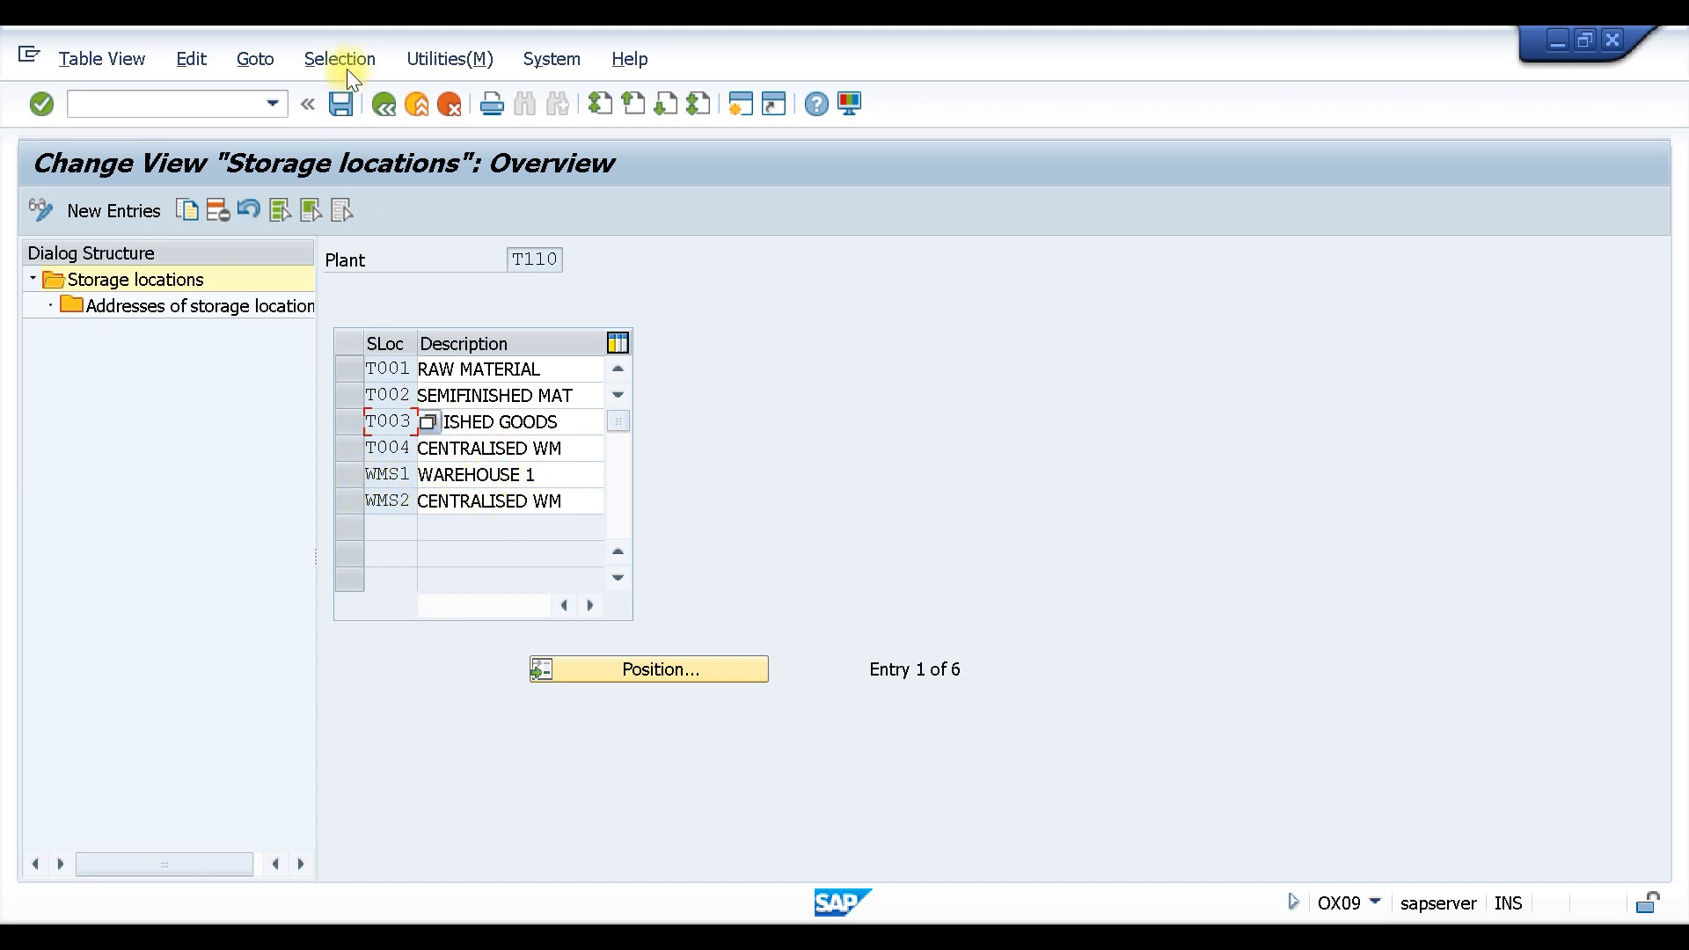
left_click(386, 106)
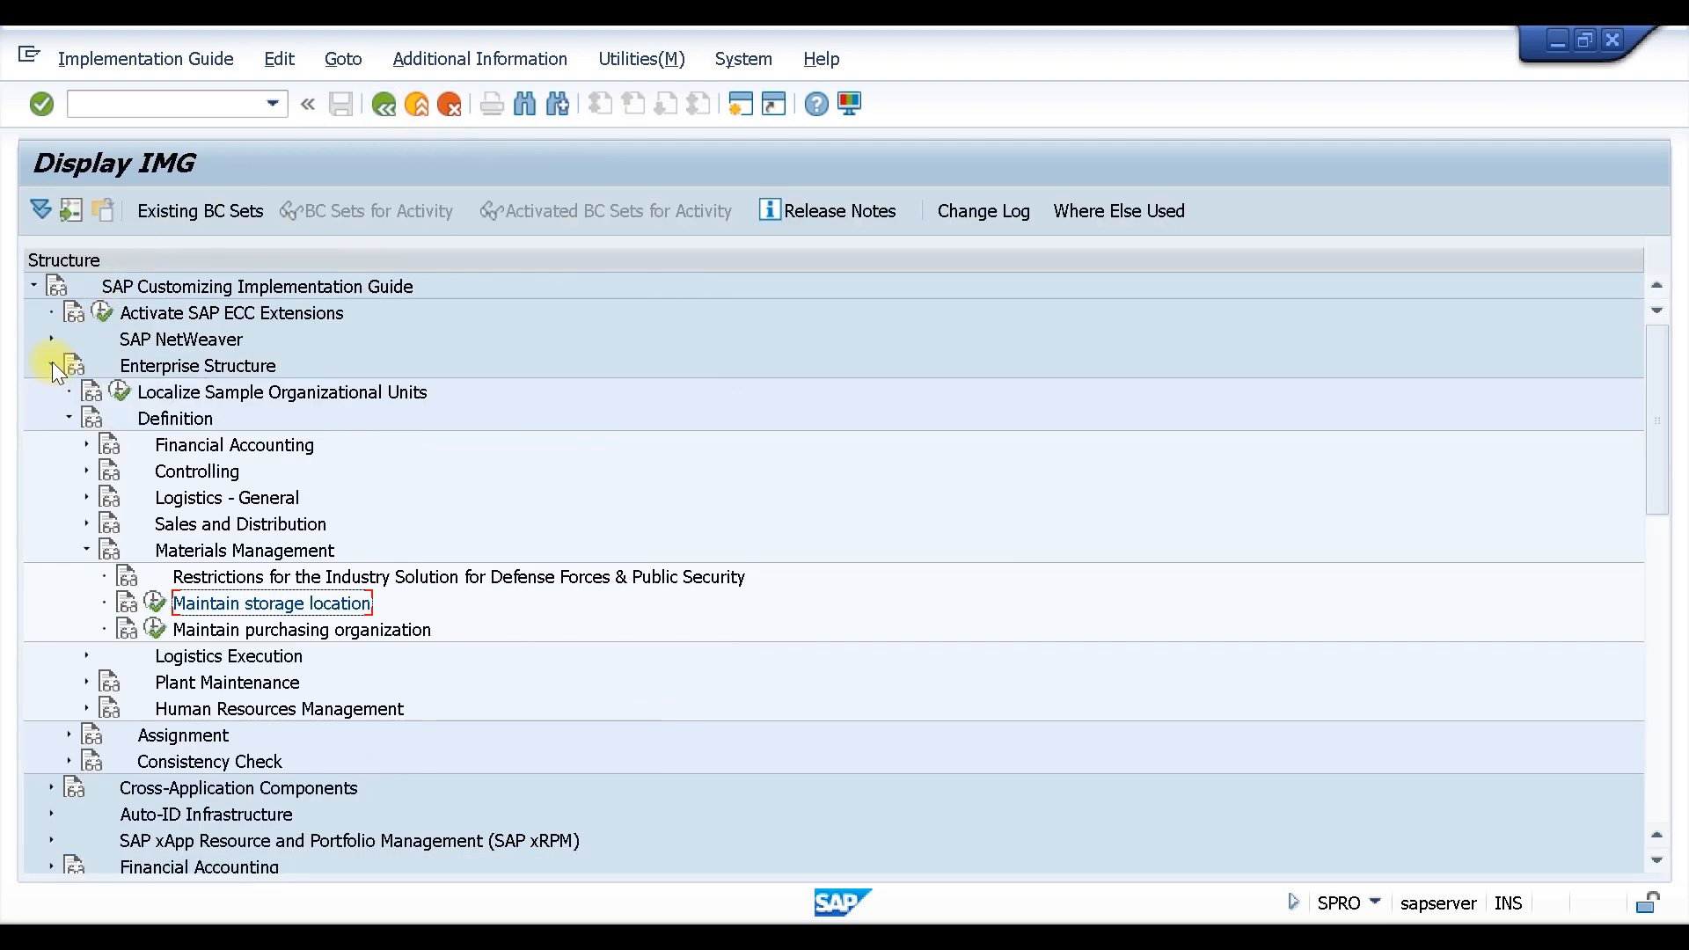
- Open the Define warehouse number activity from Logistics Execution in the Enterprise Structure definition
left_click(86, 654)
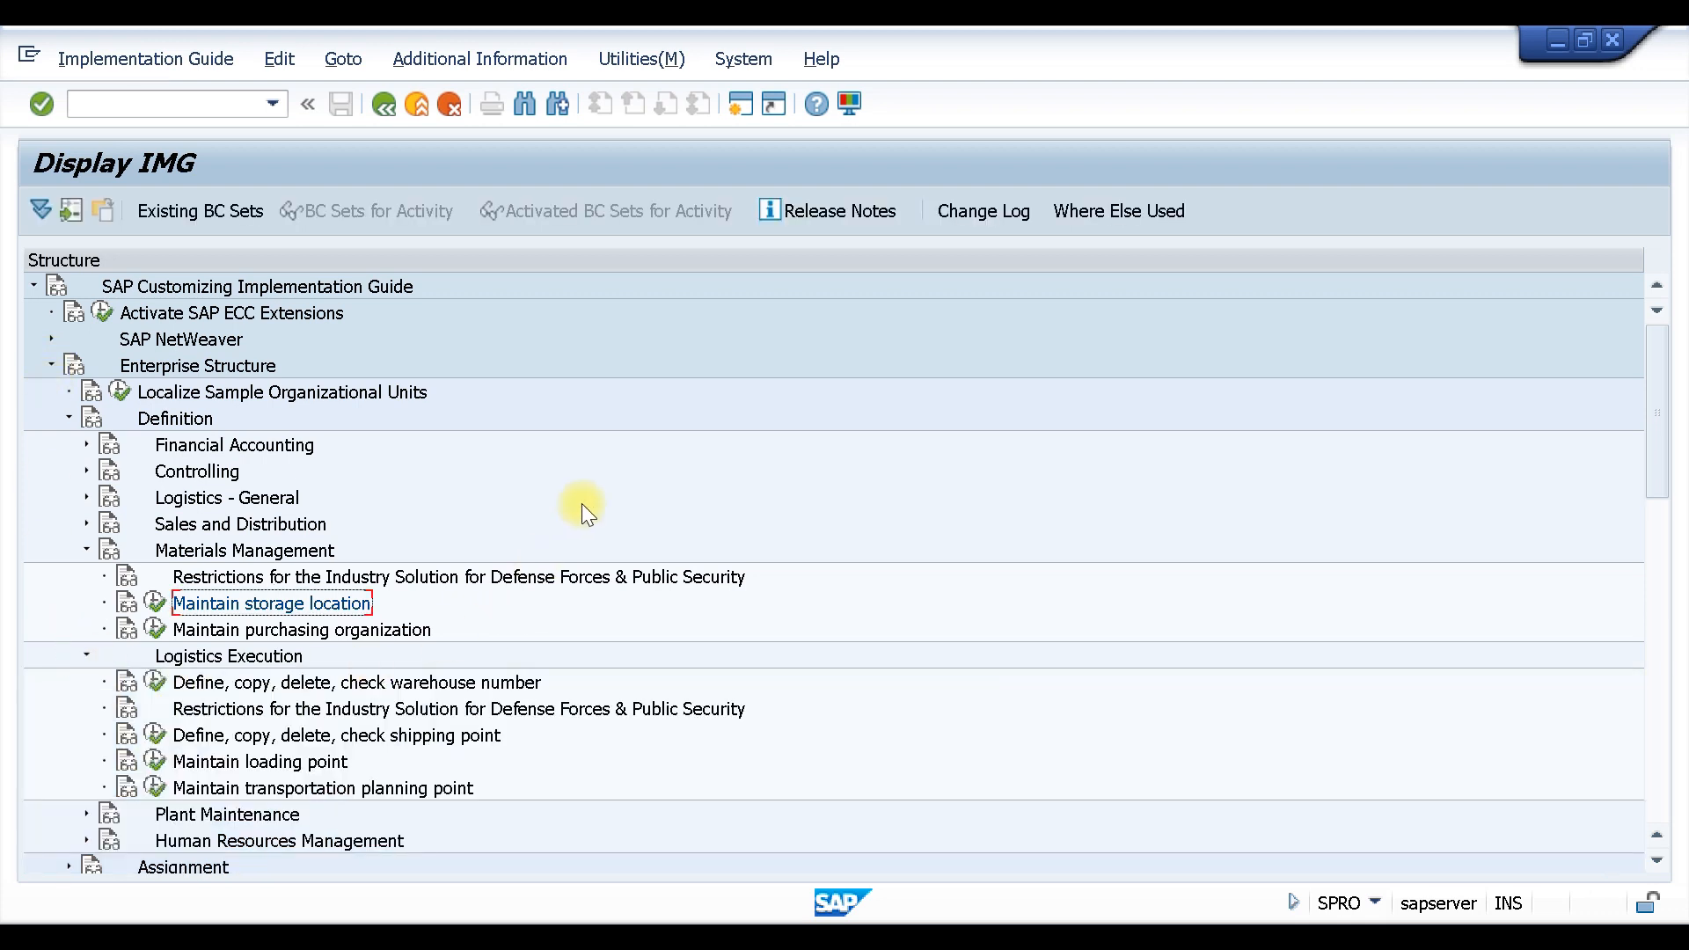
scroll(647, 440, "down", 1)
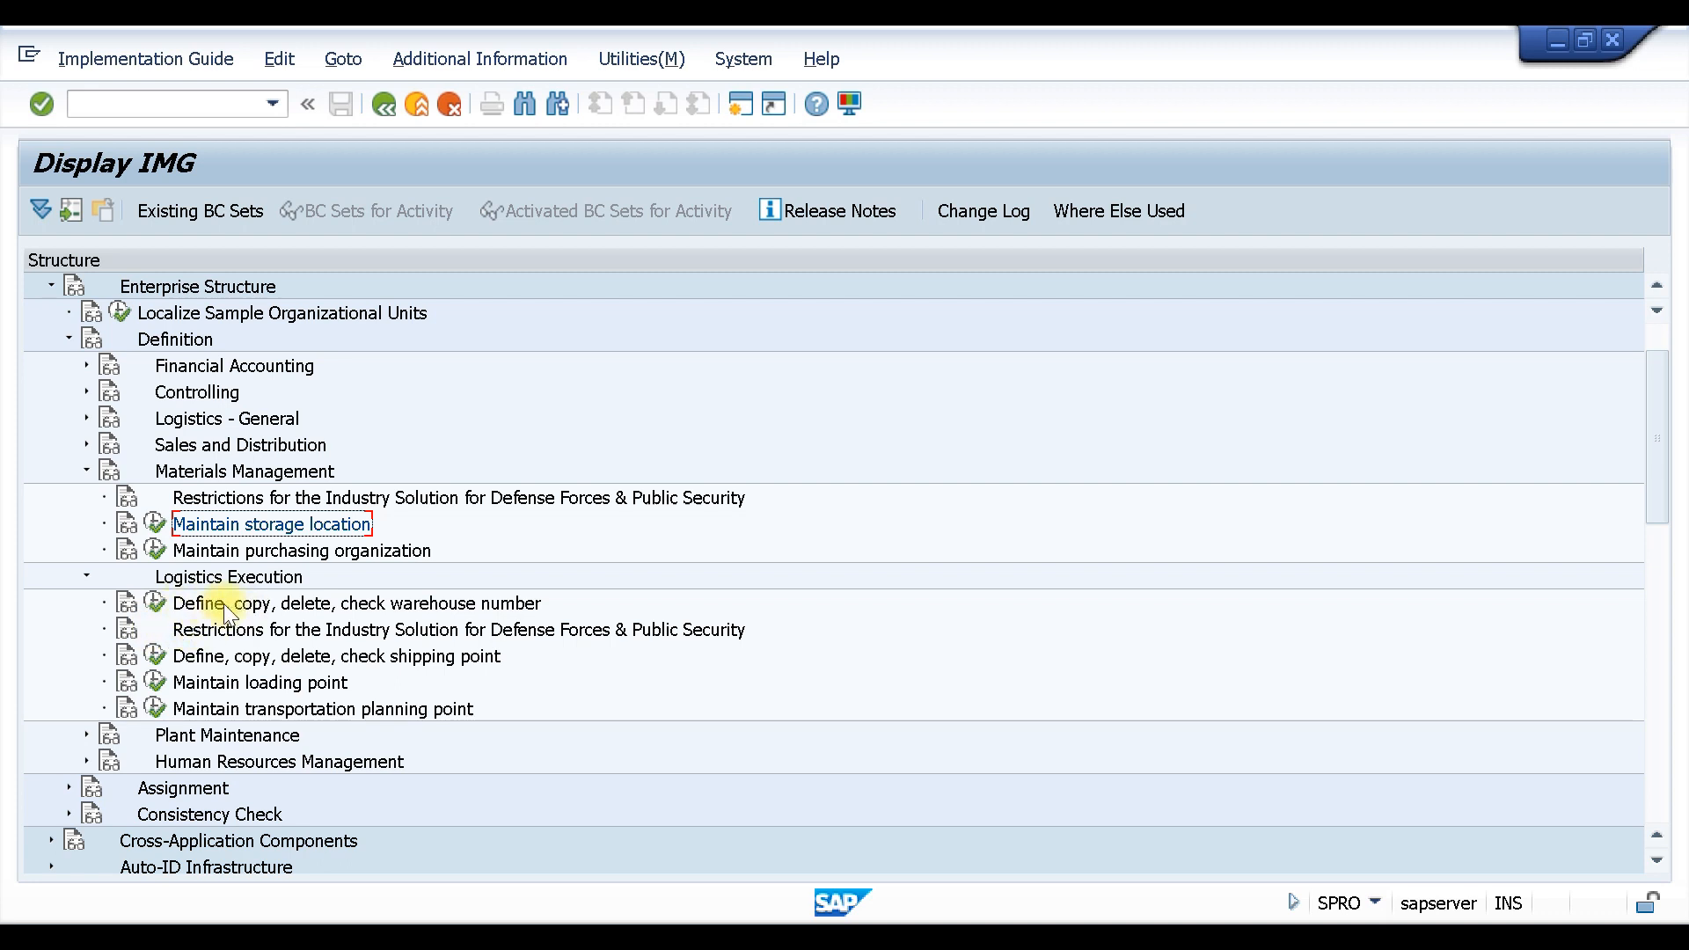
left_click(155, 602)
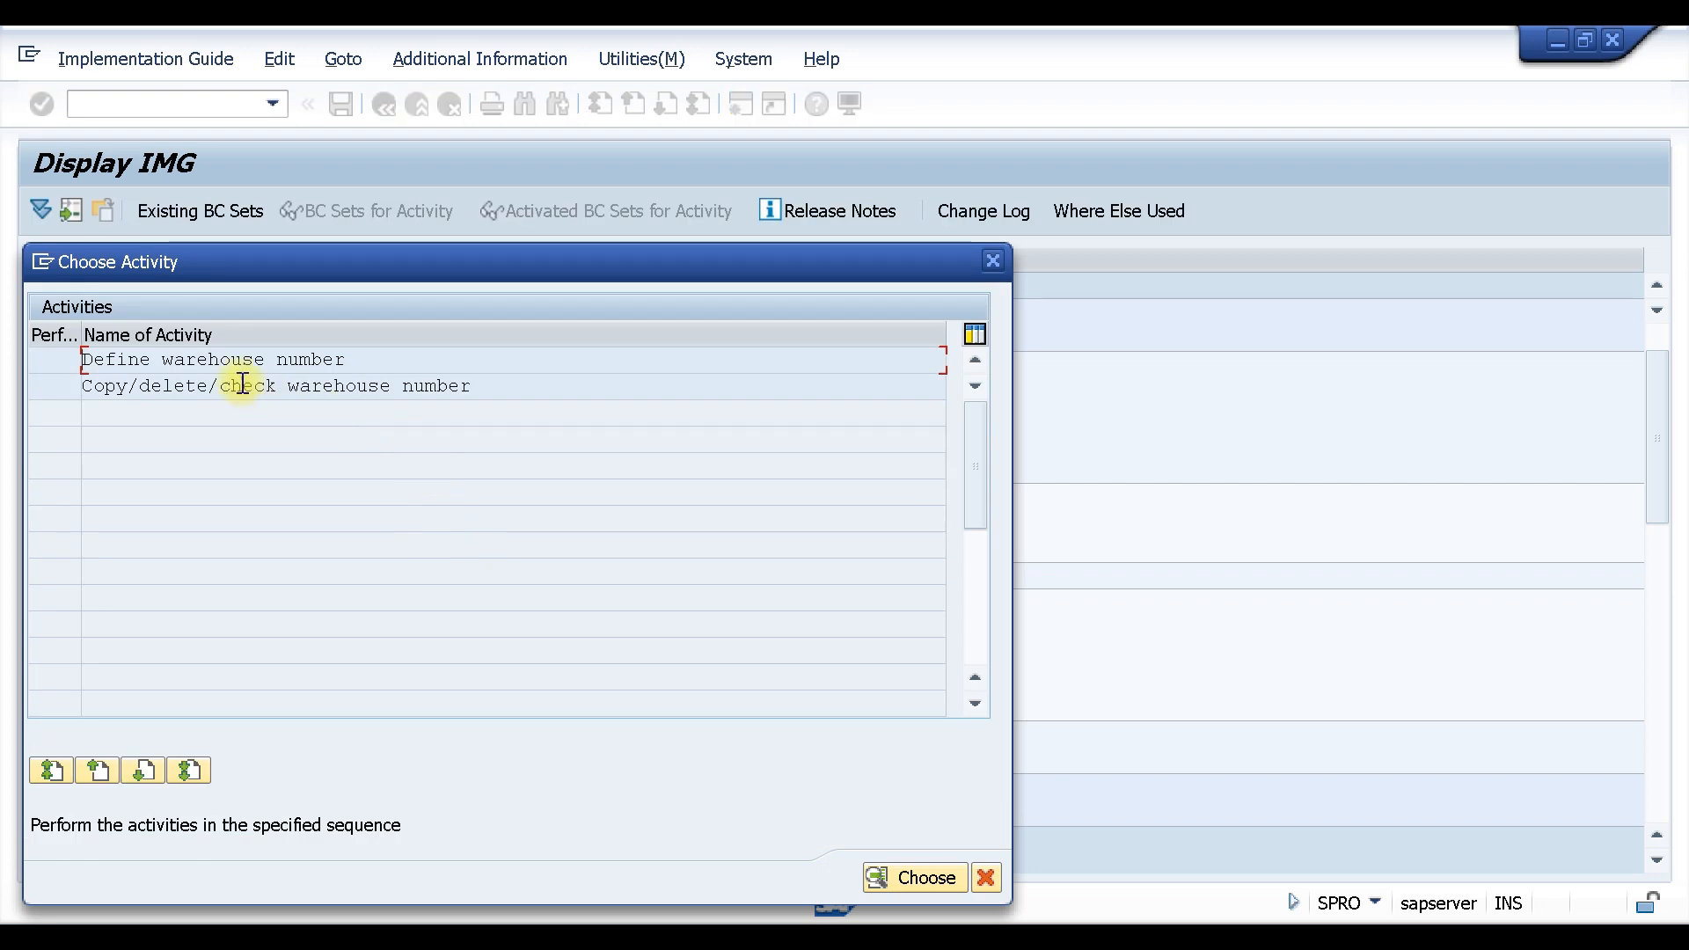
double_click(187, 358)
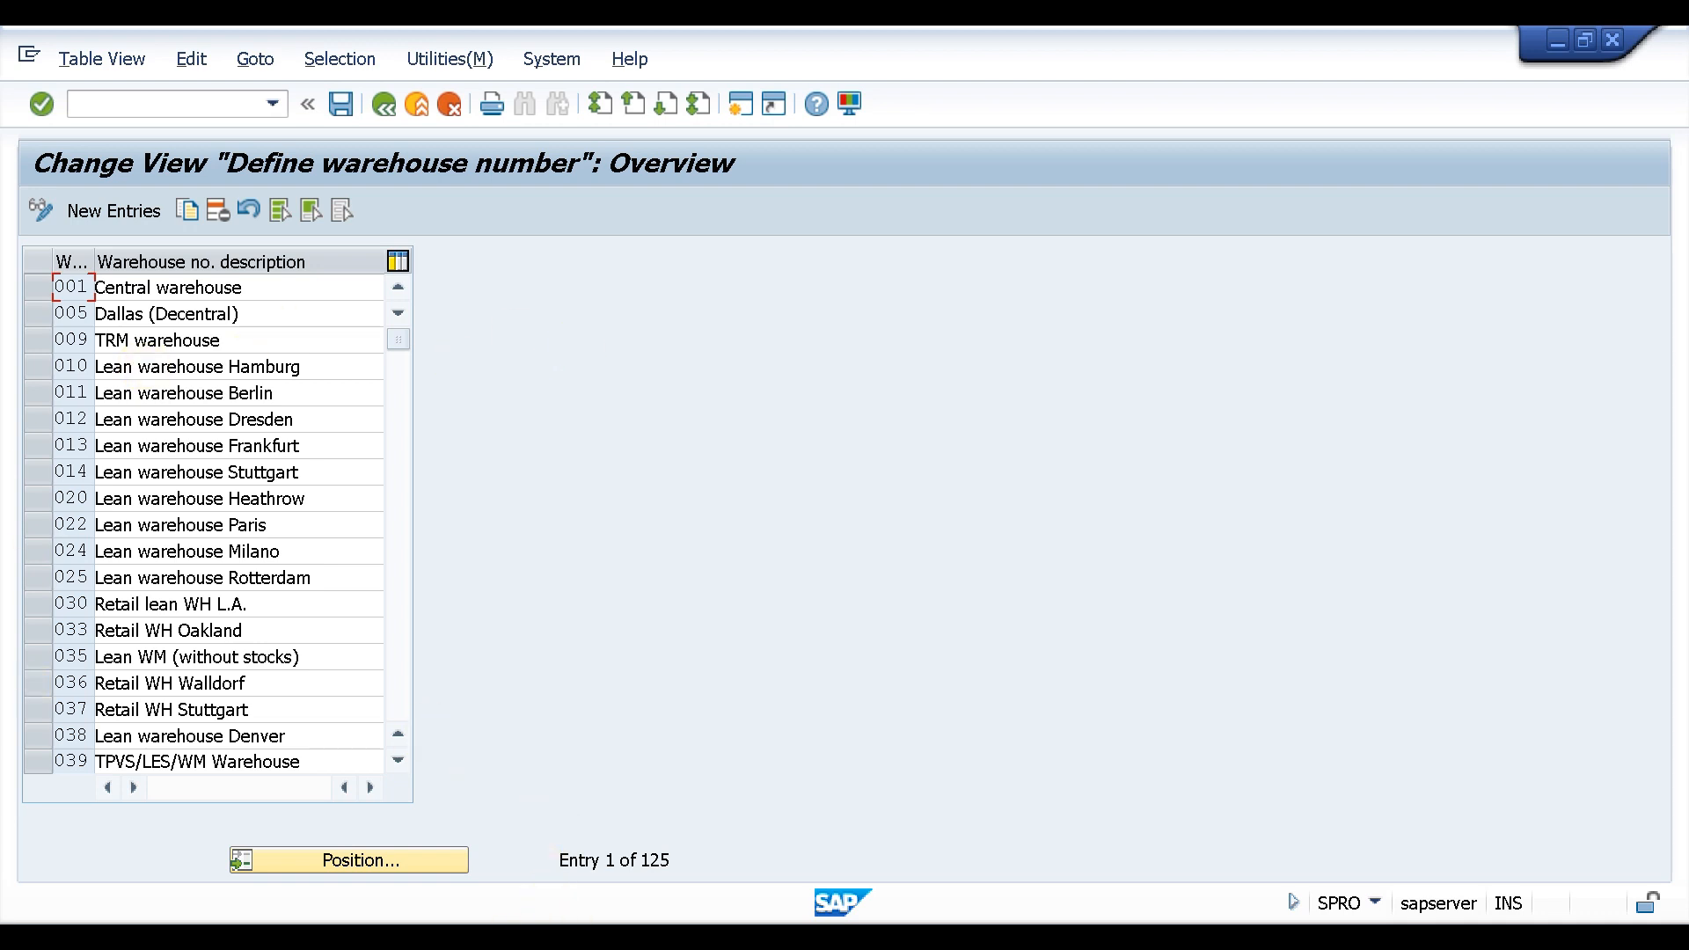
- Check the planned warehouse number on the Warehouse Org Structure slide in PowerPoint, and return to SAP
left_click(1206, 831)
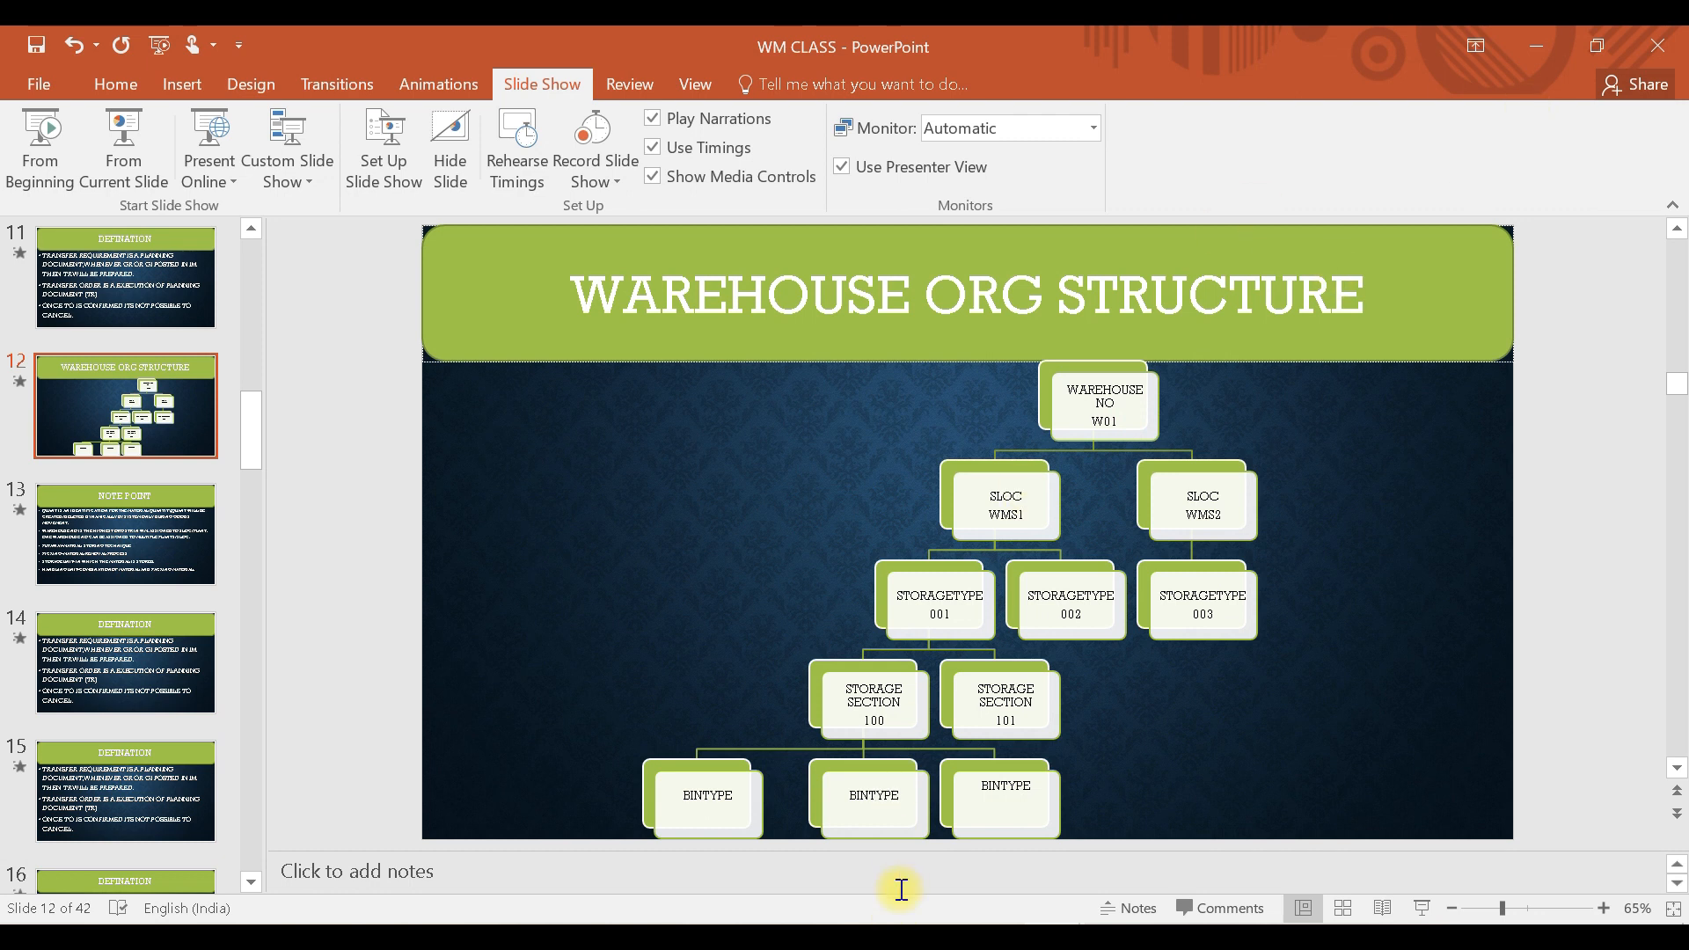
mouse_move(907, 937)
left_click(1017, 906)
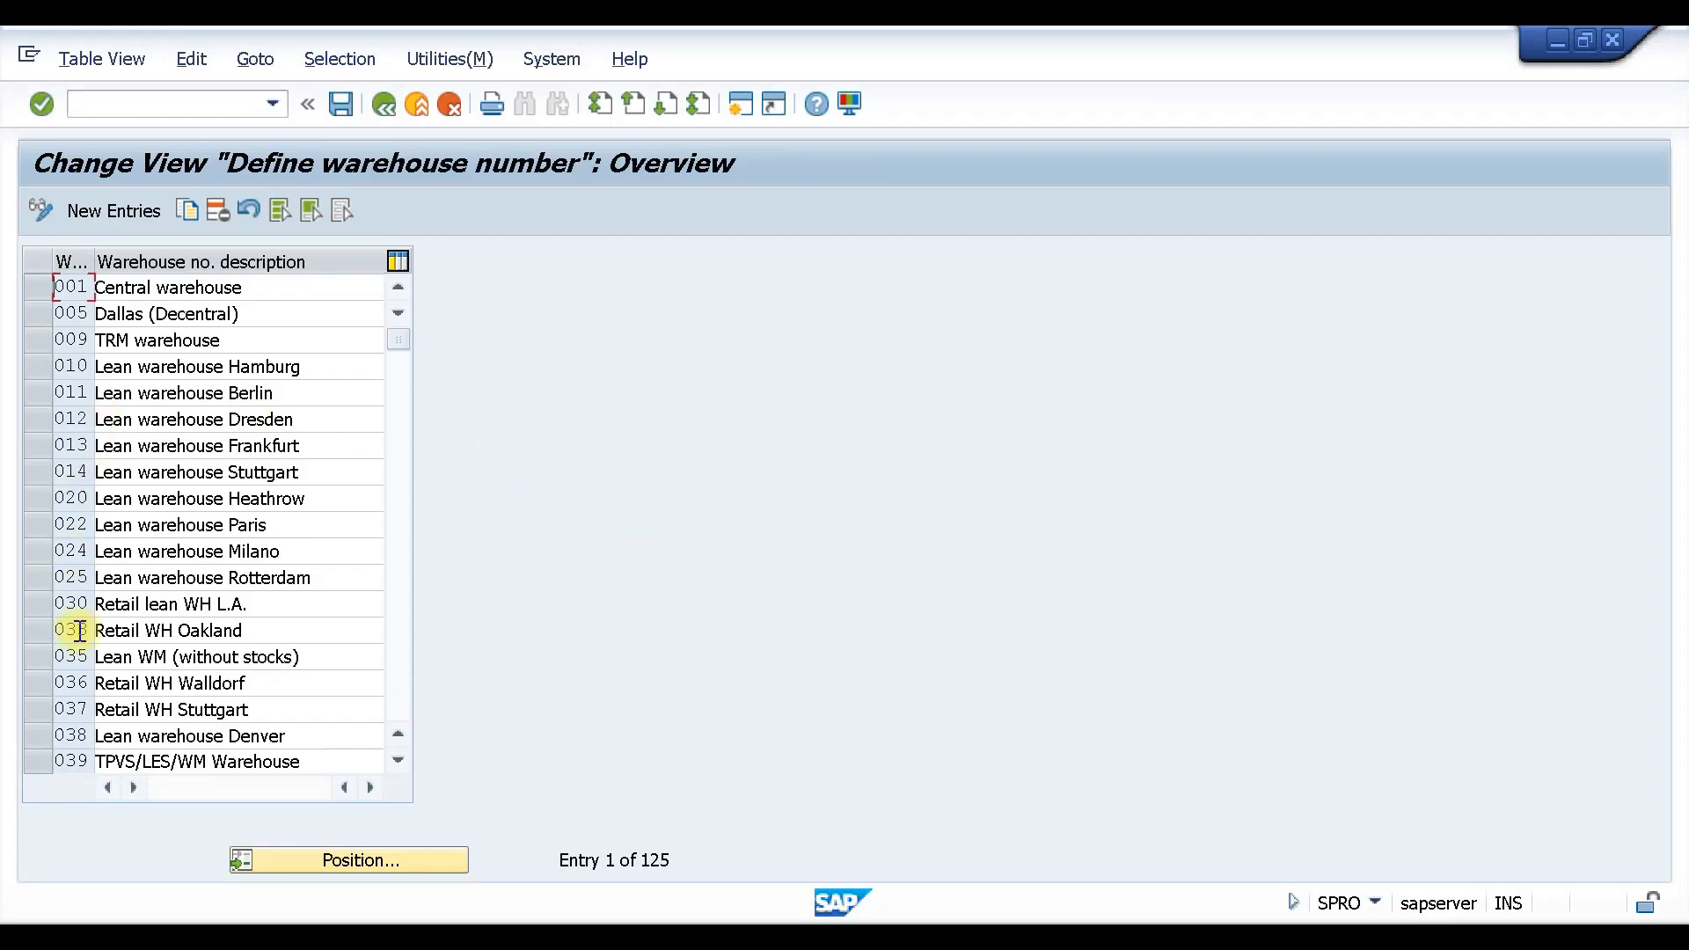
- Create a new warehouse number entry W01 with the description WAREHOUSE PLANT T110
left_click(112, 209)
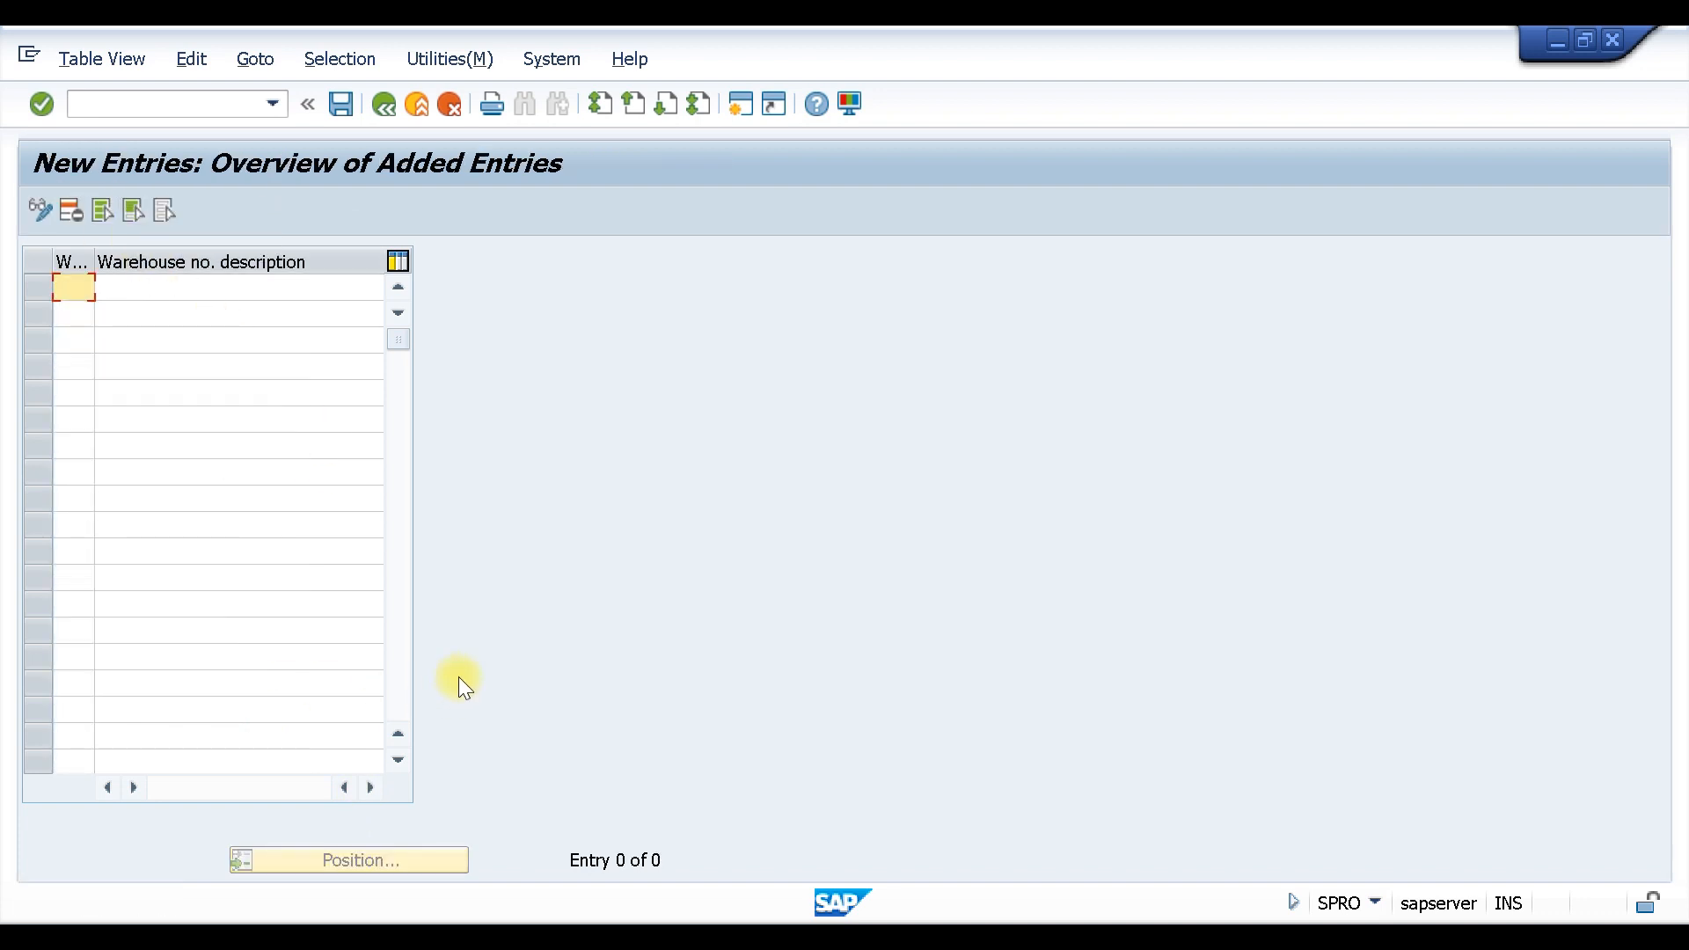
type("W01")
key("Tab")
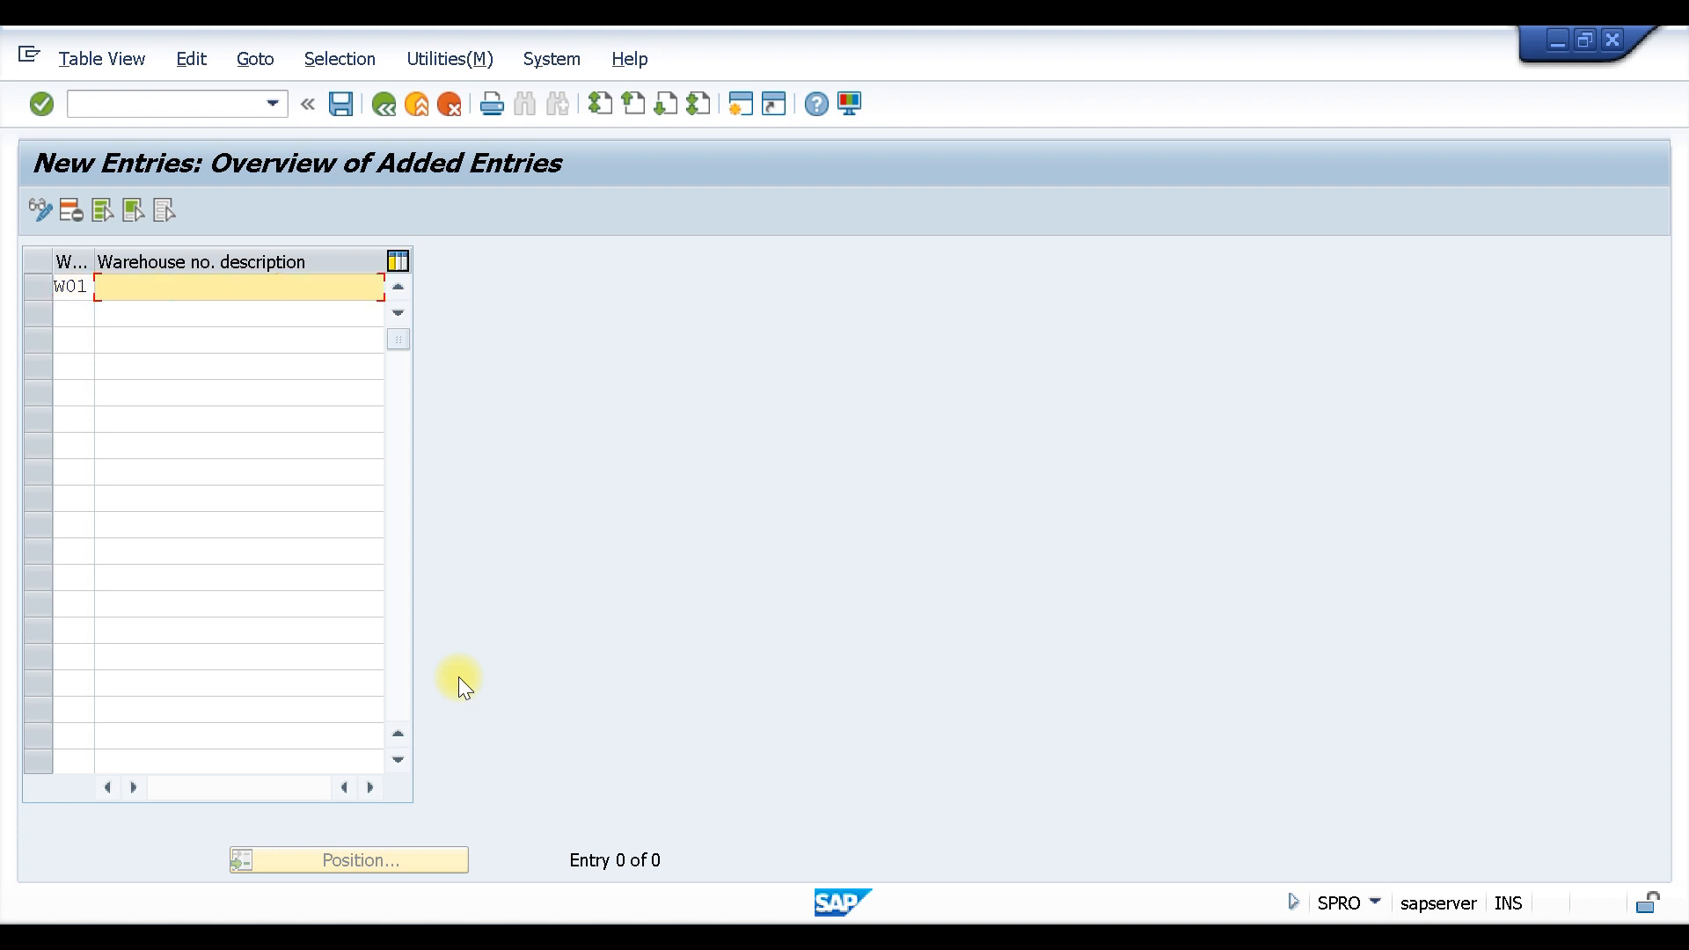
type("WAREHOUSE PLANTT")
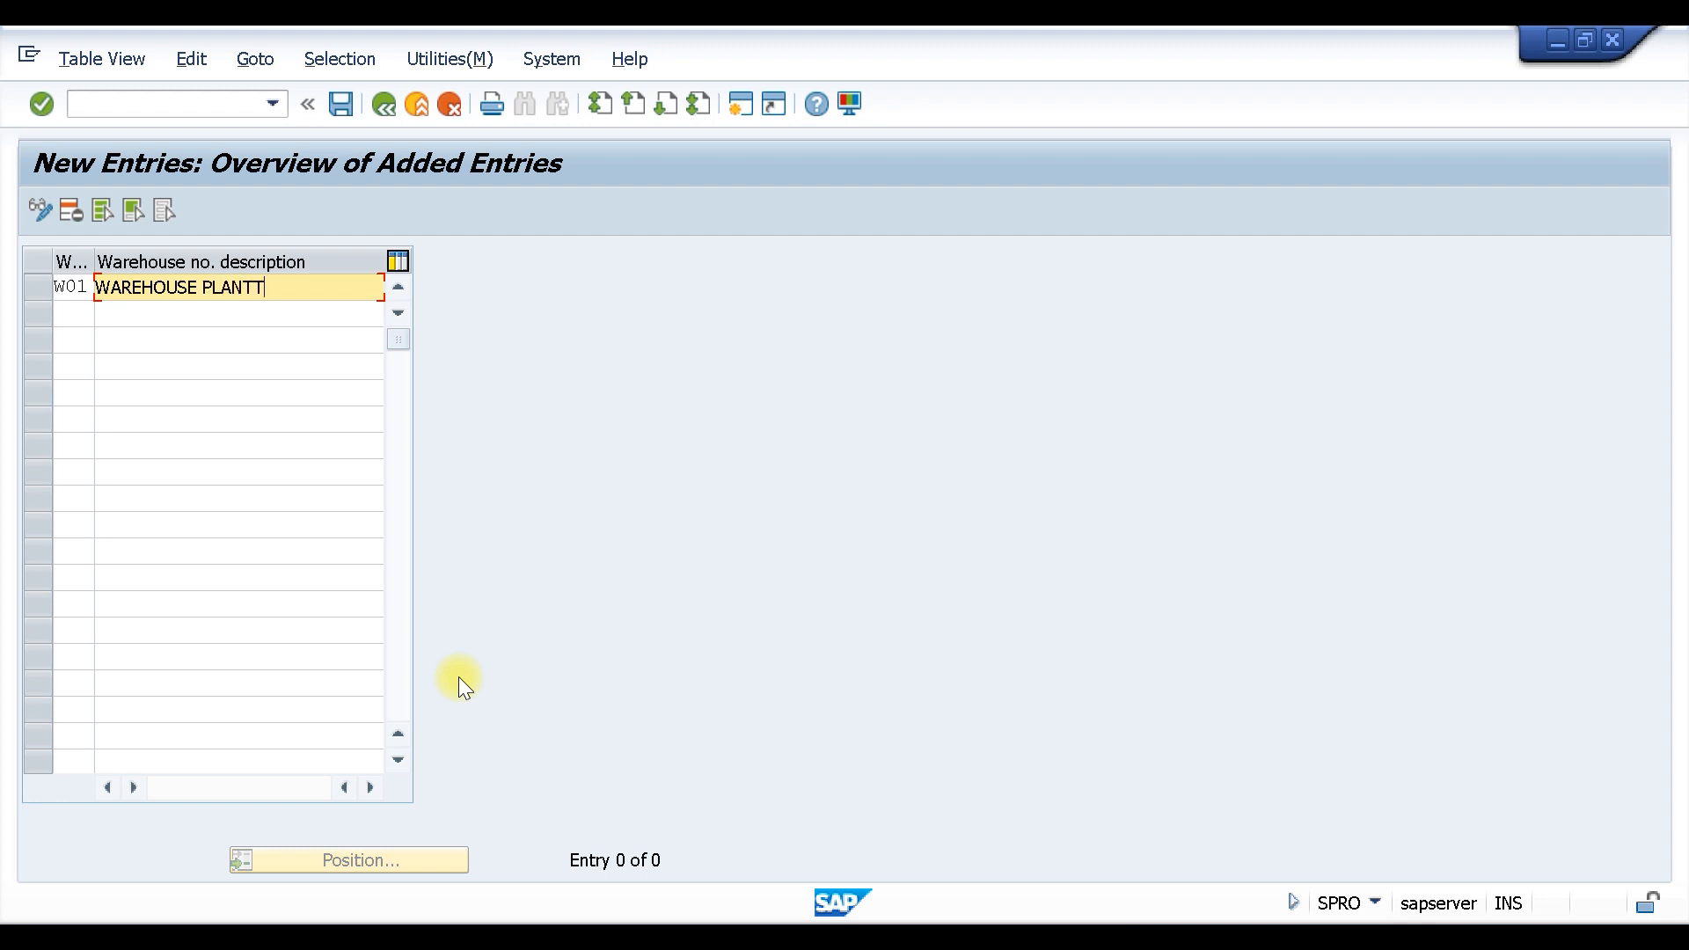
key("BackSpace")
type("T110")
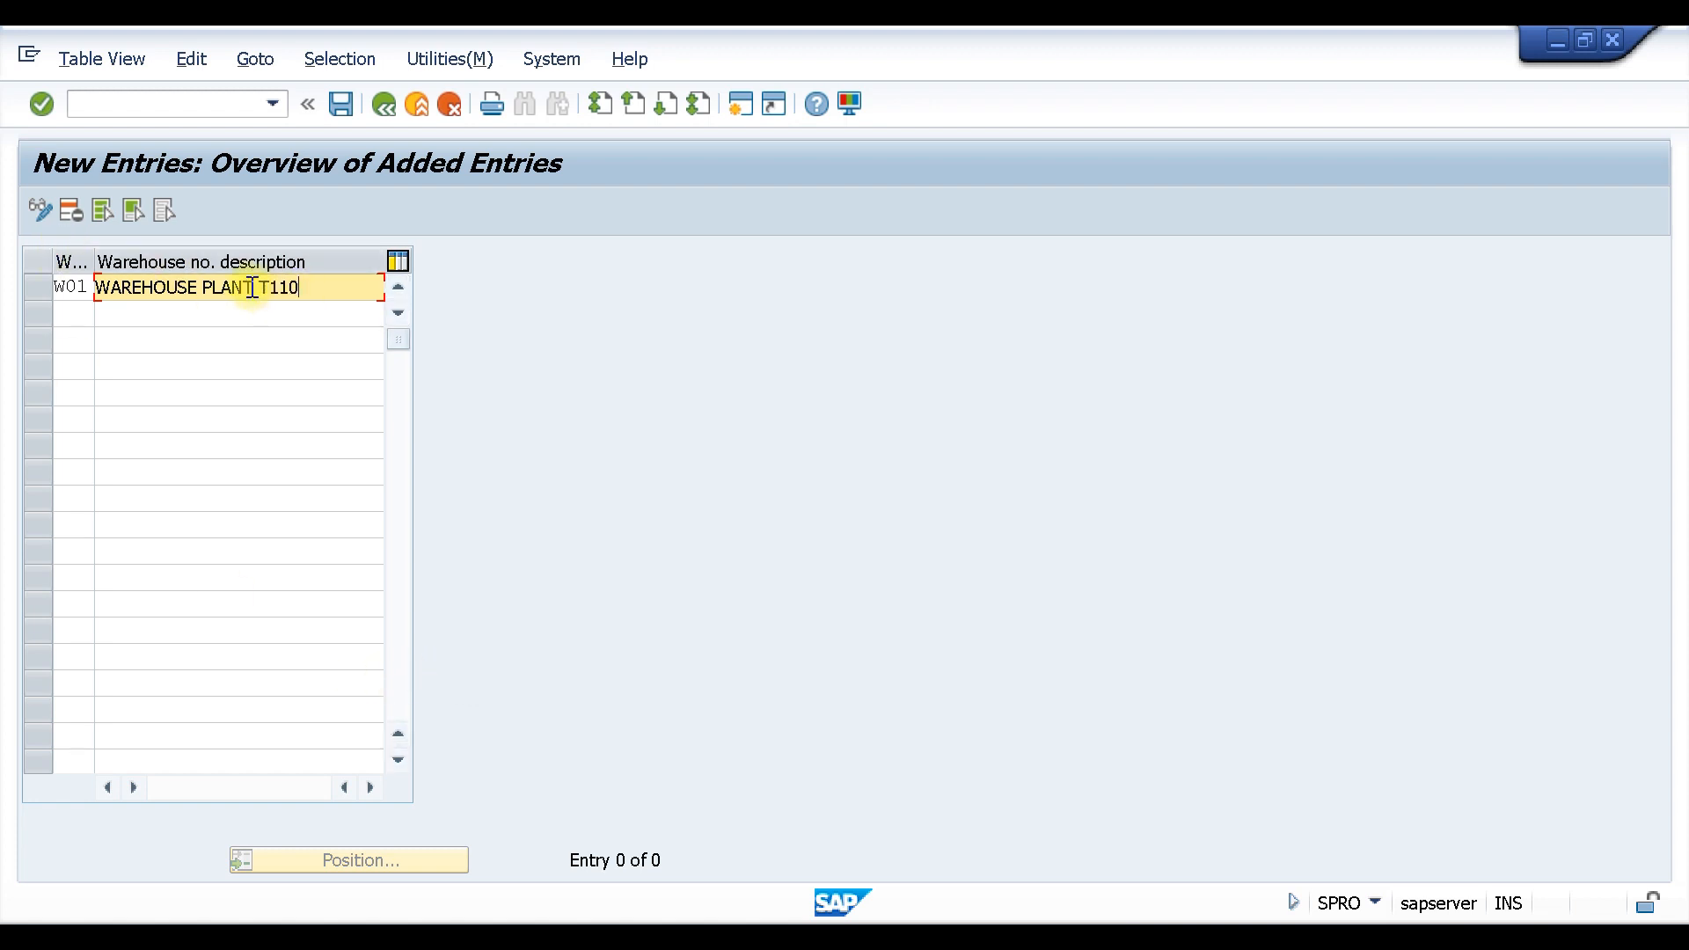
key("Return")
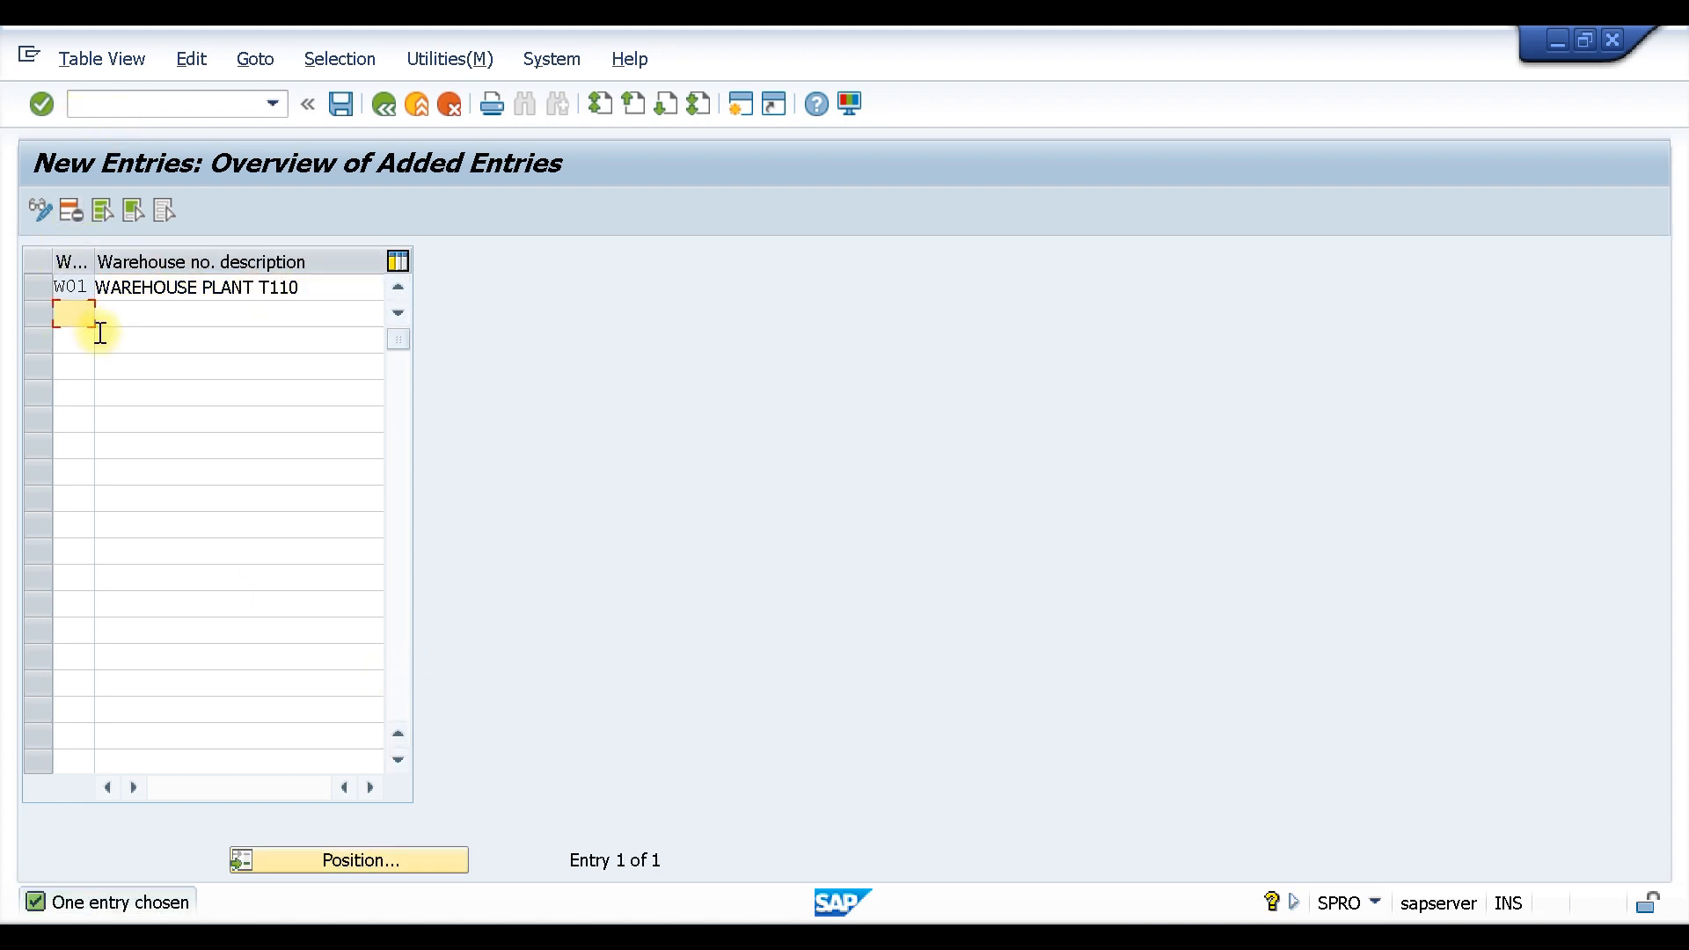
- Save warehouse number W01 under the WAREHOUSE ORG STR customizing request, and return to the warehouse number overview
key("ctrl+s")
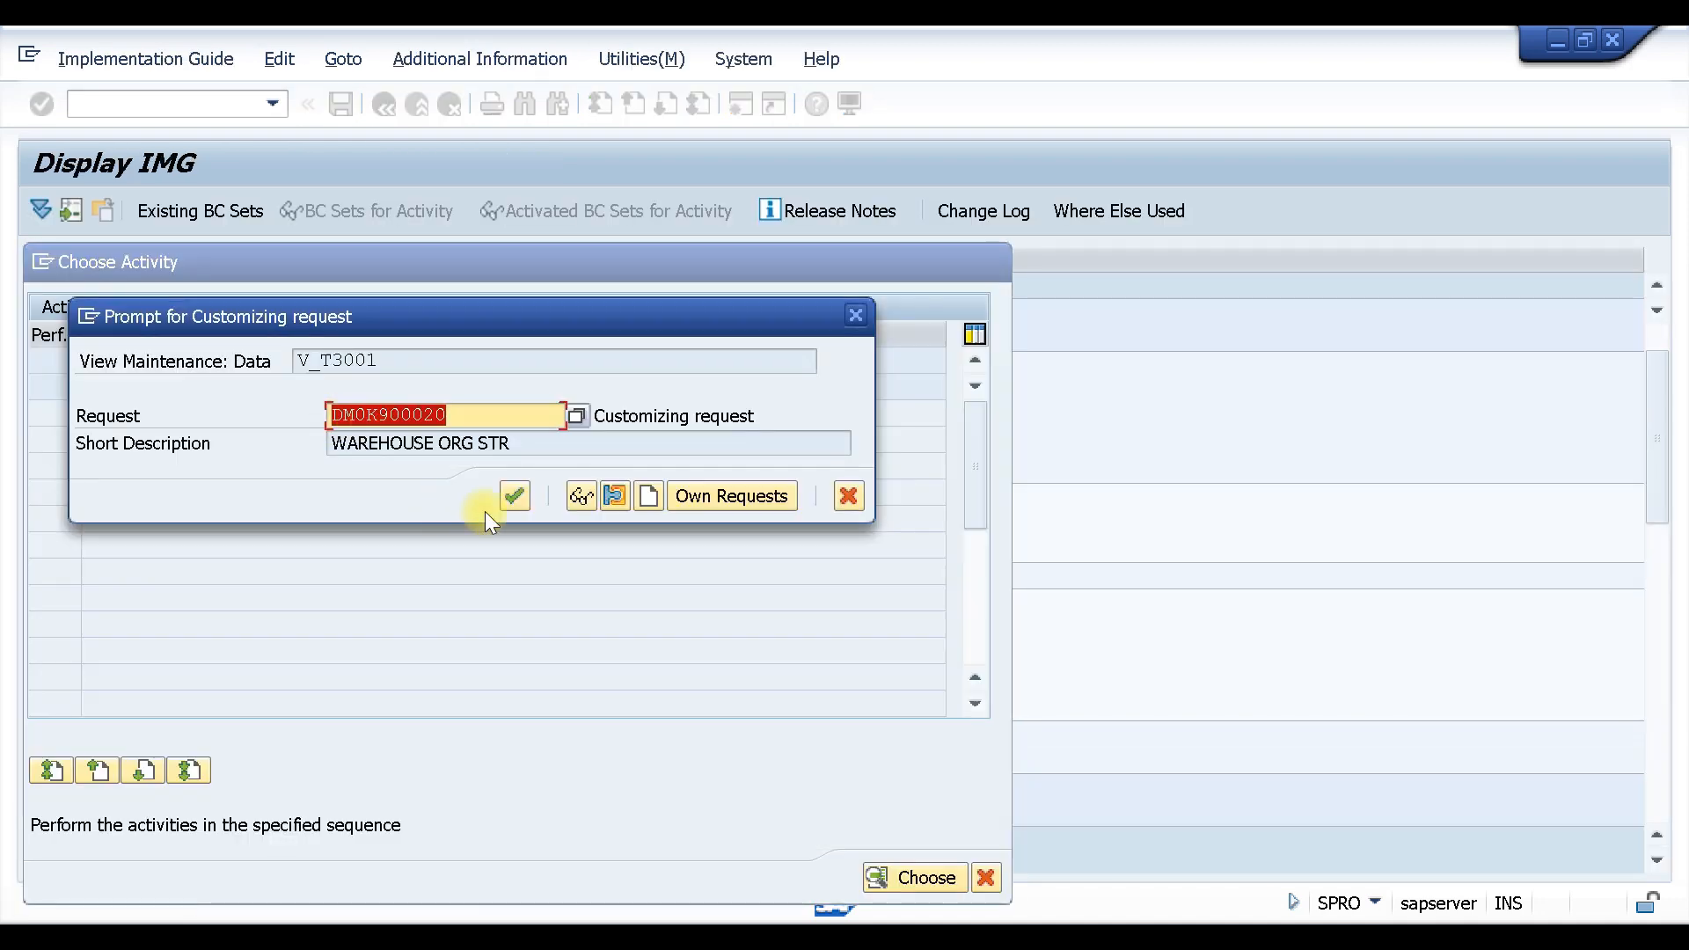
left_click(524, 491)
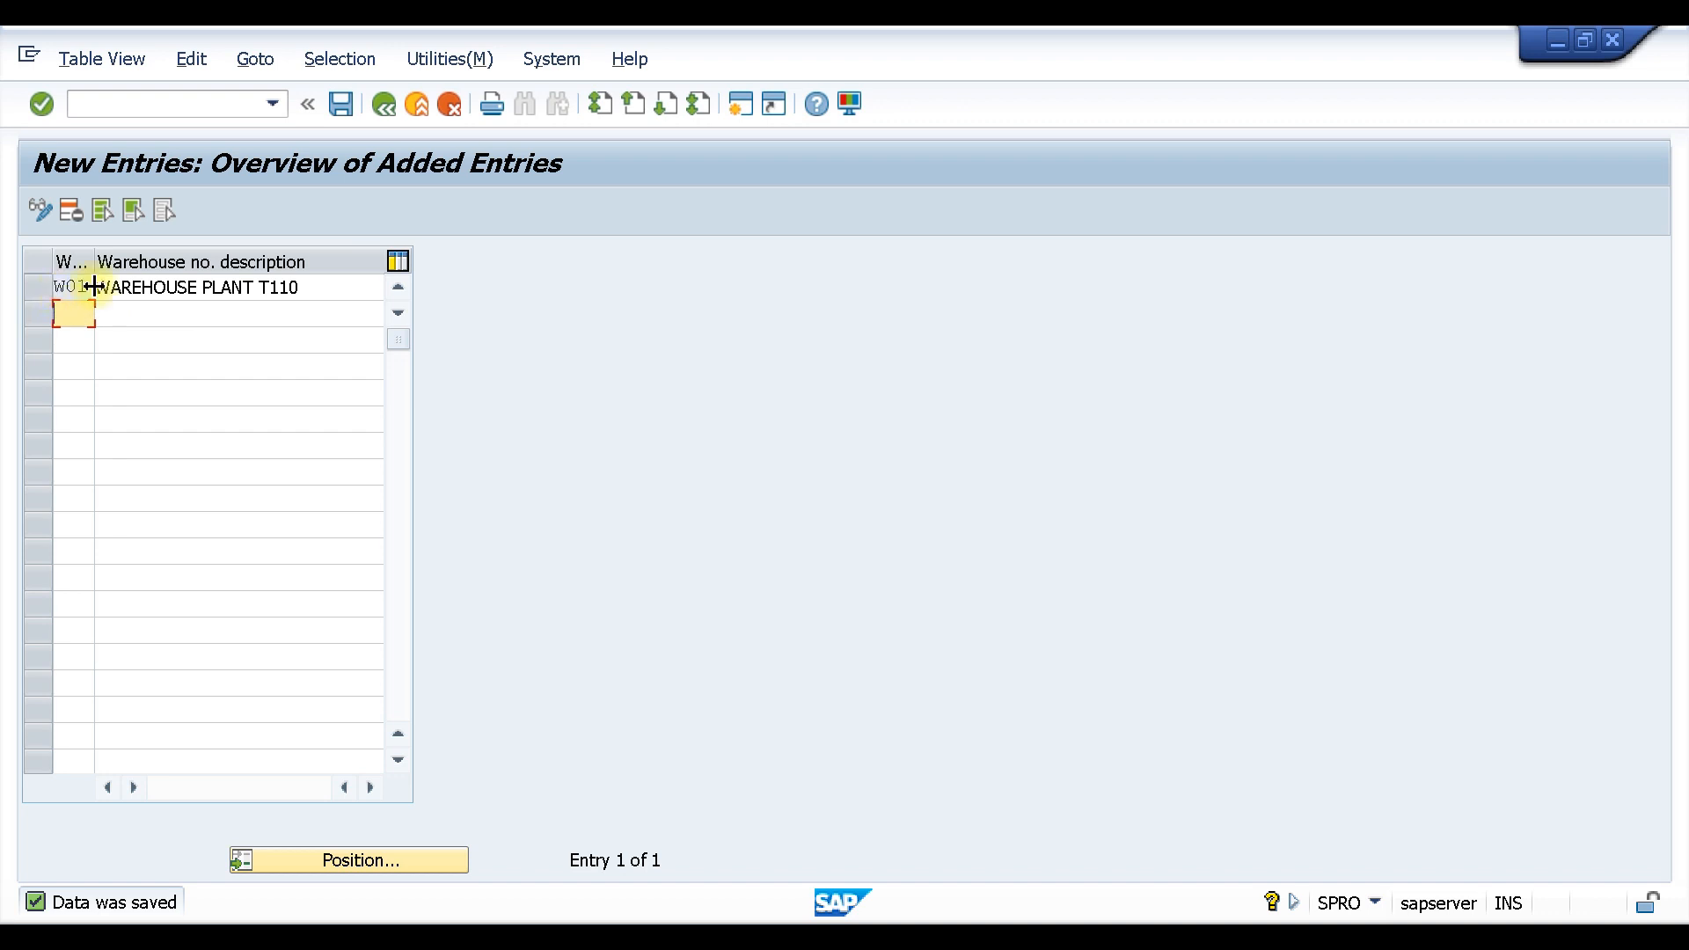
left_click(382, 104)
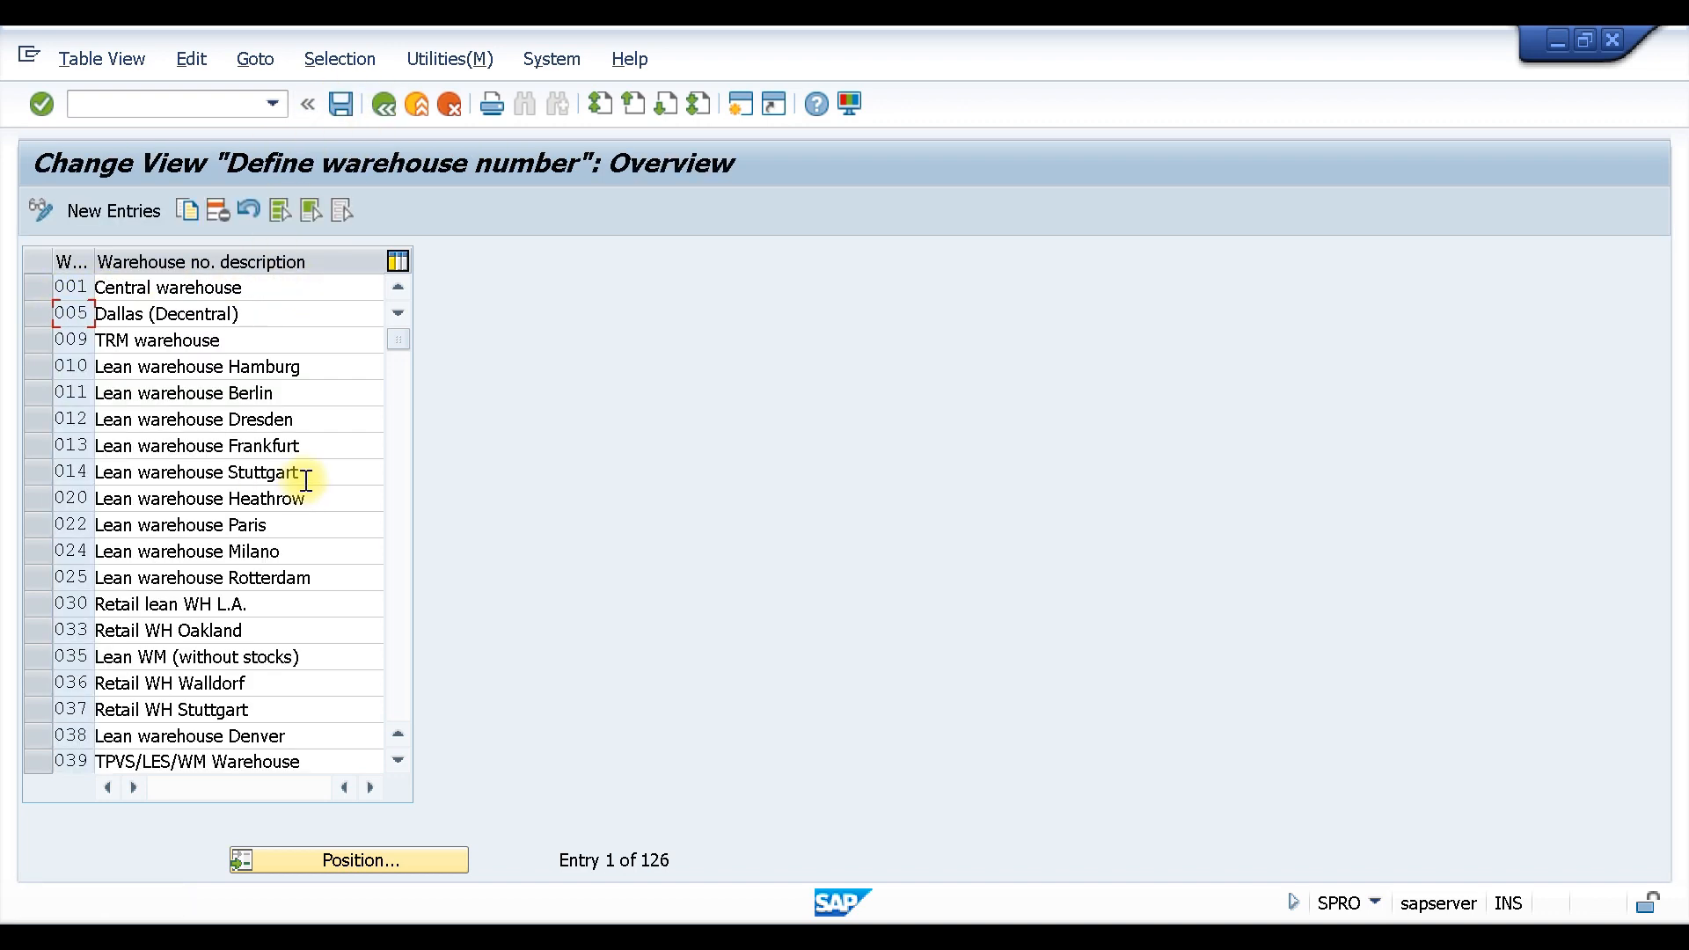
- Run the Copy/delete/check warehouse number activity and copy from warehouse number 001 to W01
left_click(382, 104)
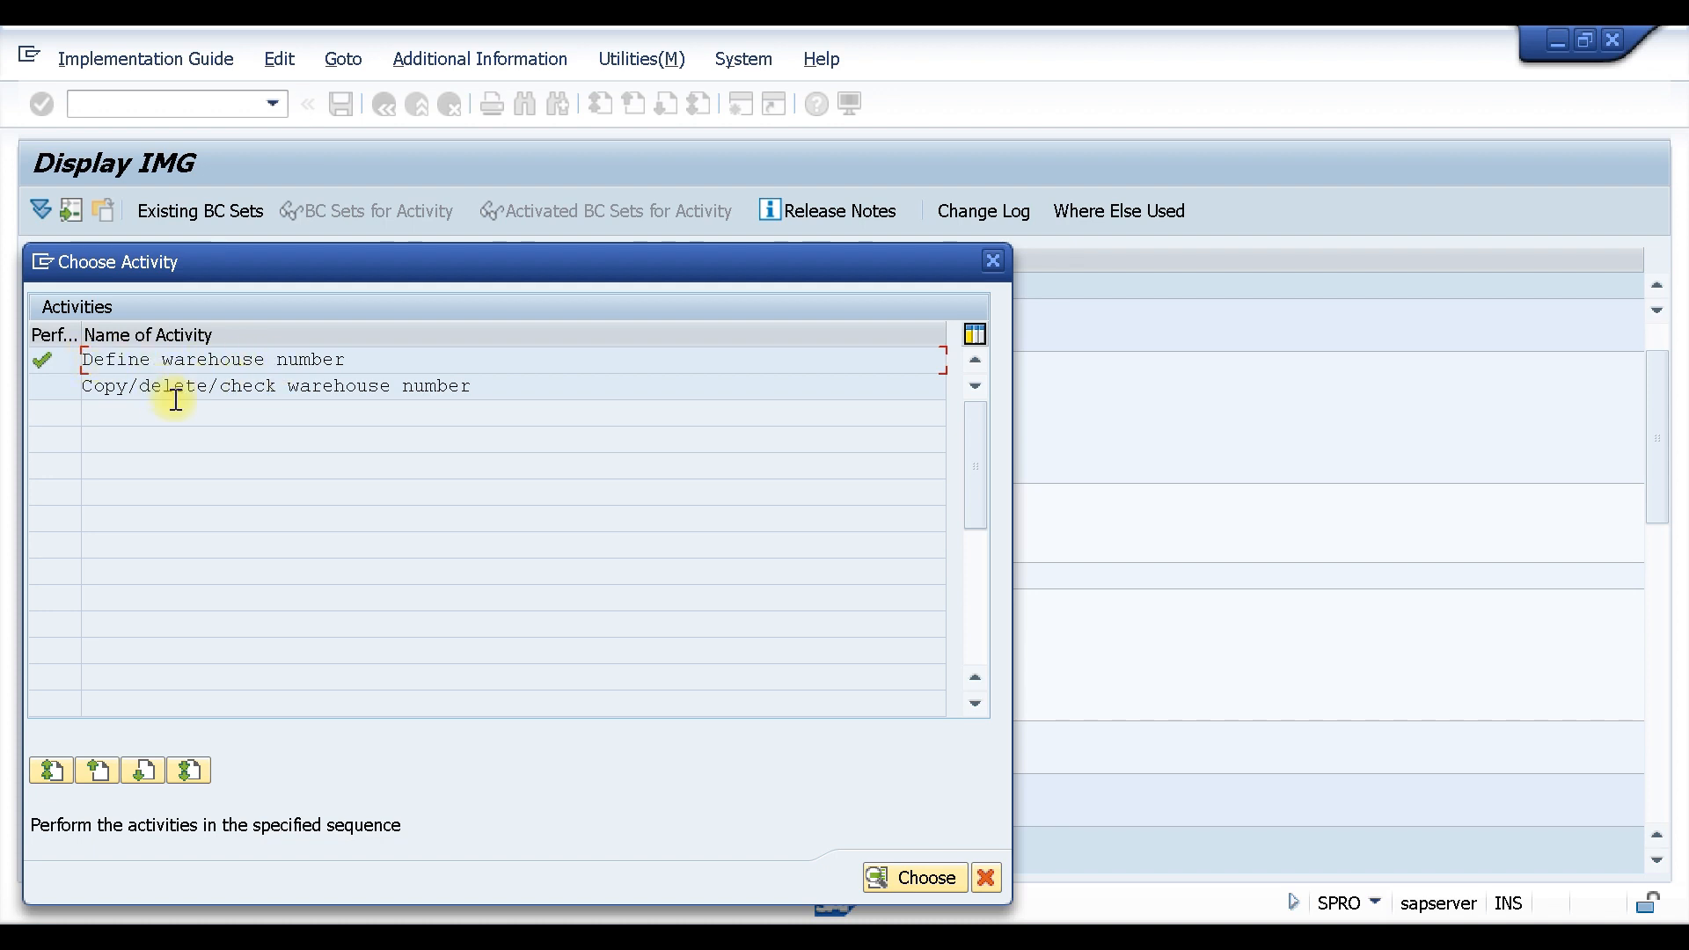
double_click(266, 385)
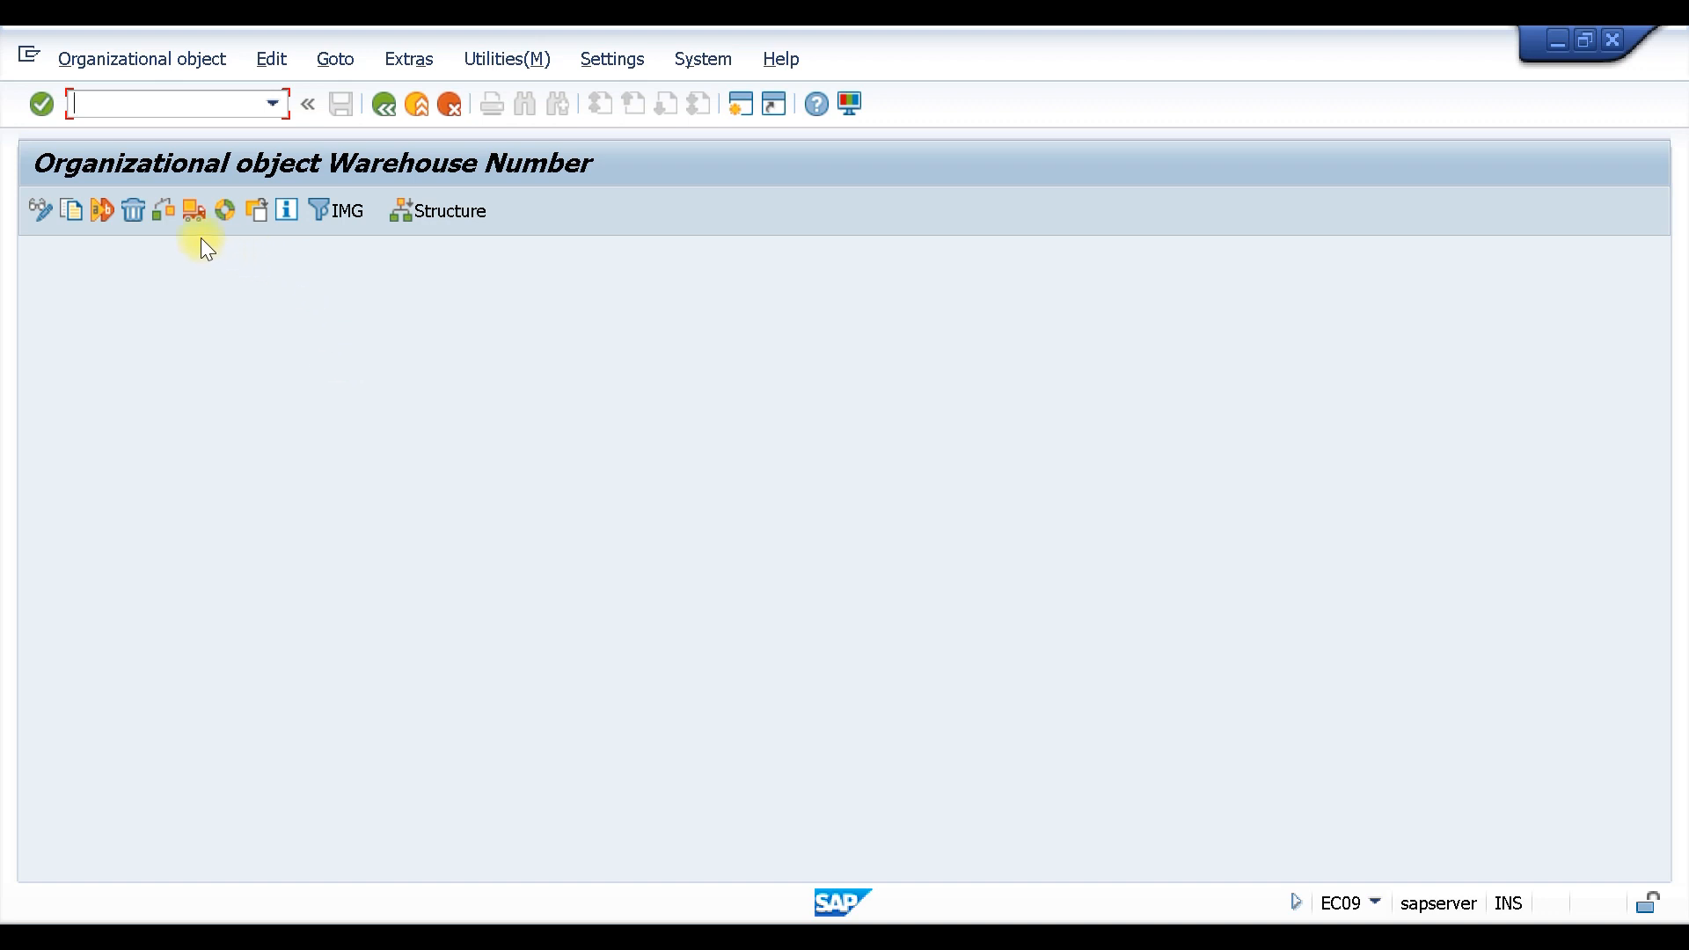
left_click(73, 208)
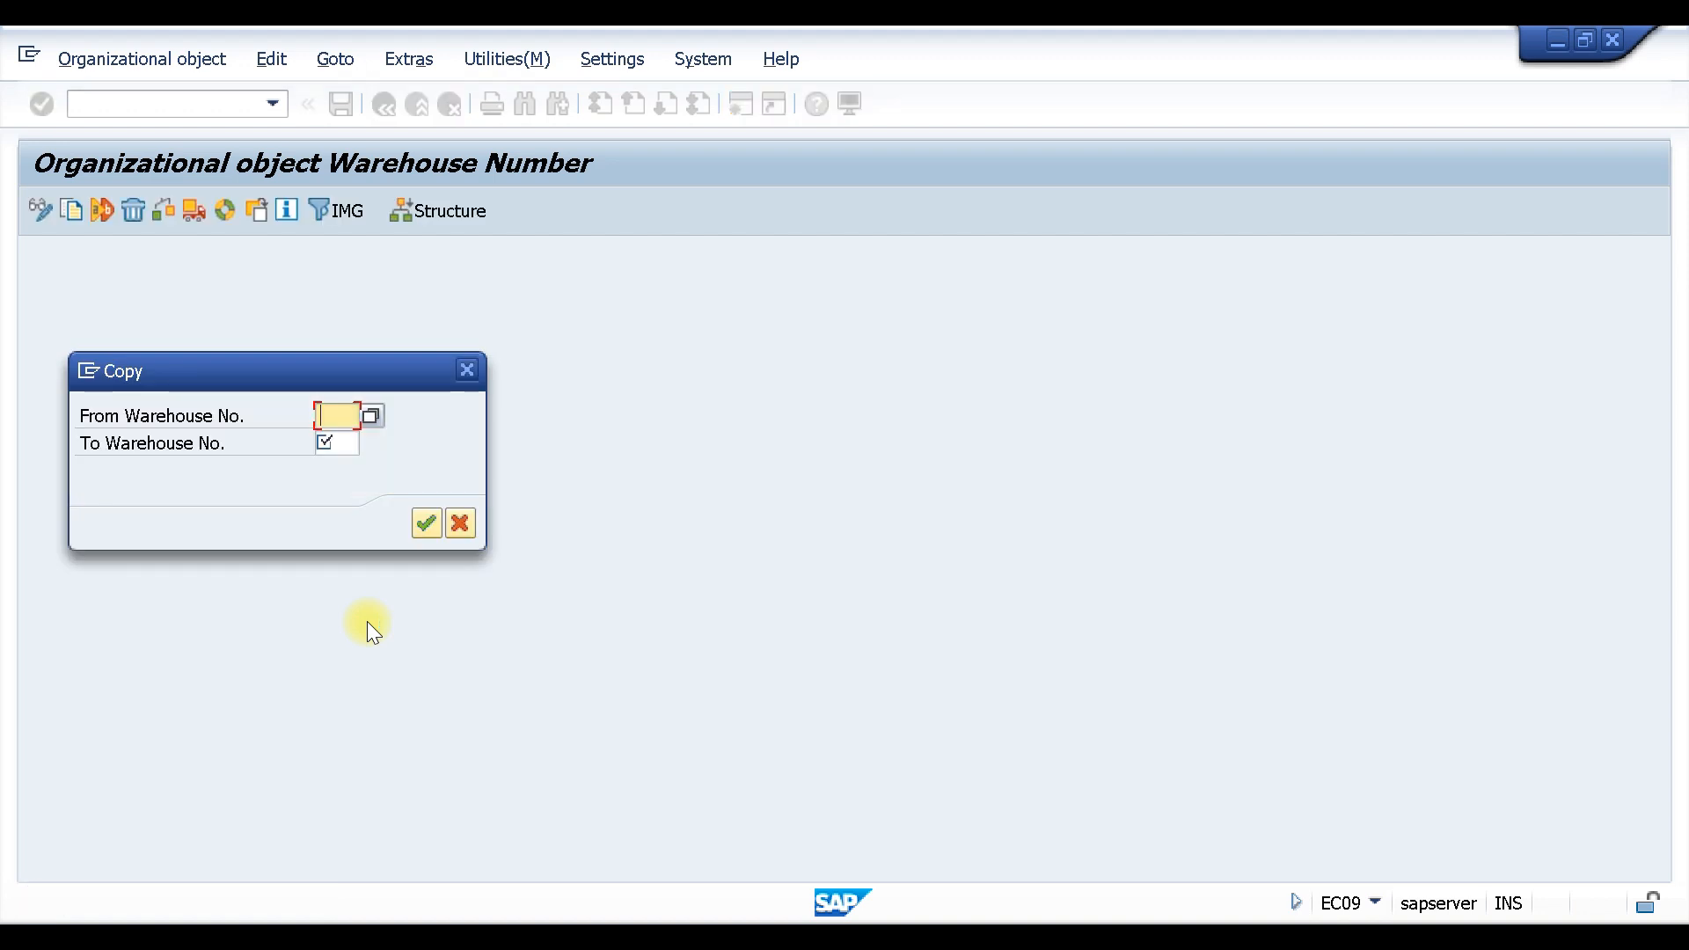
type("001")
left_click(344, 444)
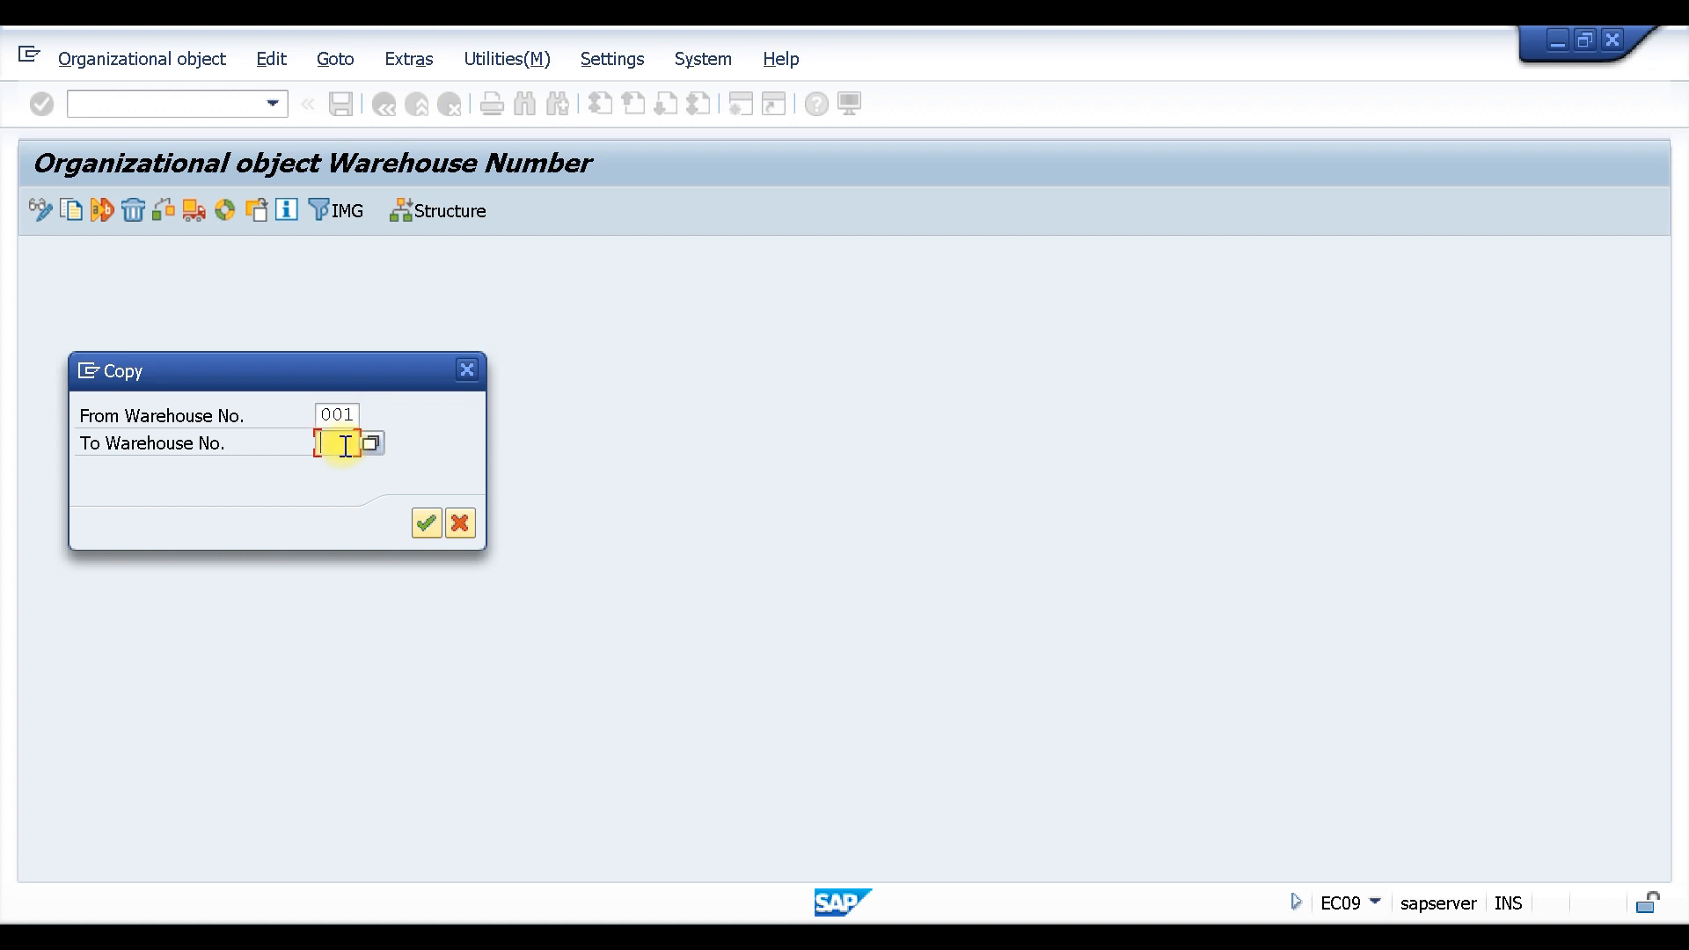
type("W01")
key("Return")
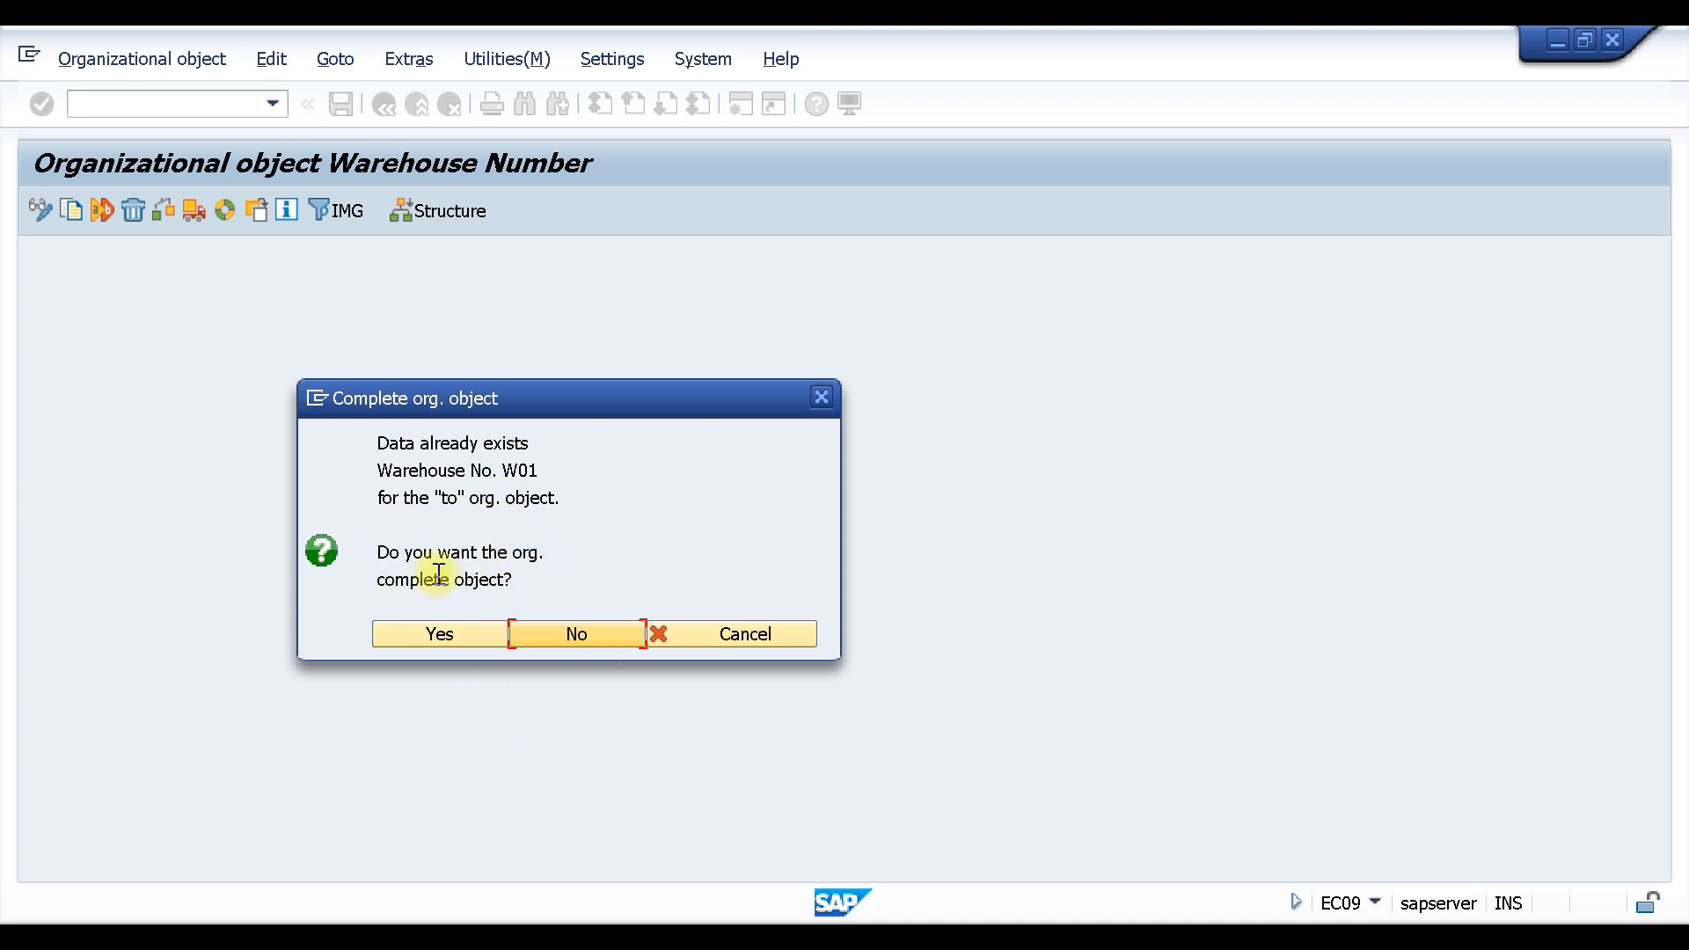
- Agree to complete the existing W01 organizational object, but decline transporting the number ranges
left_click(440, 632)
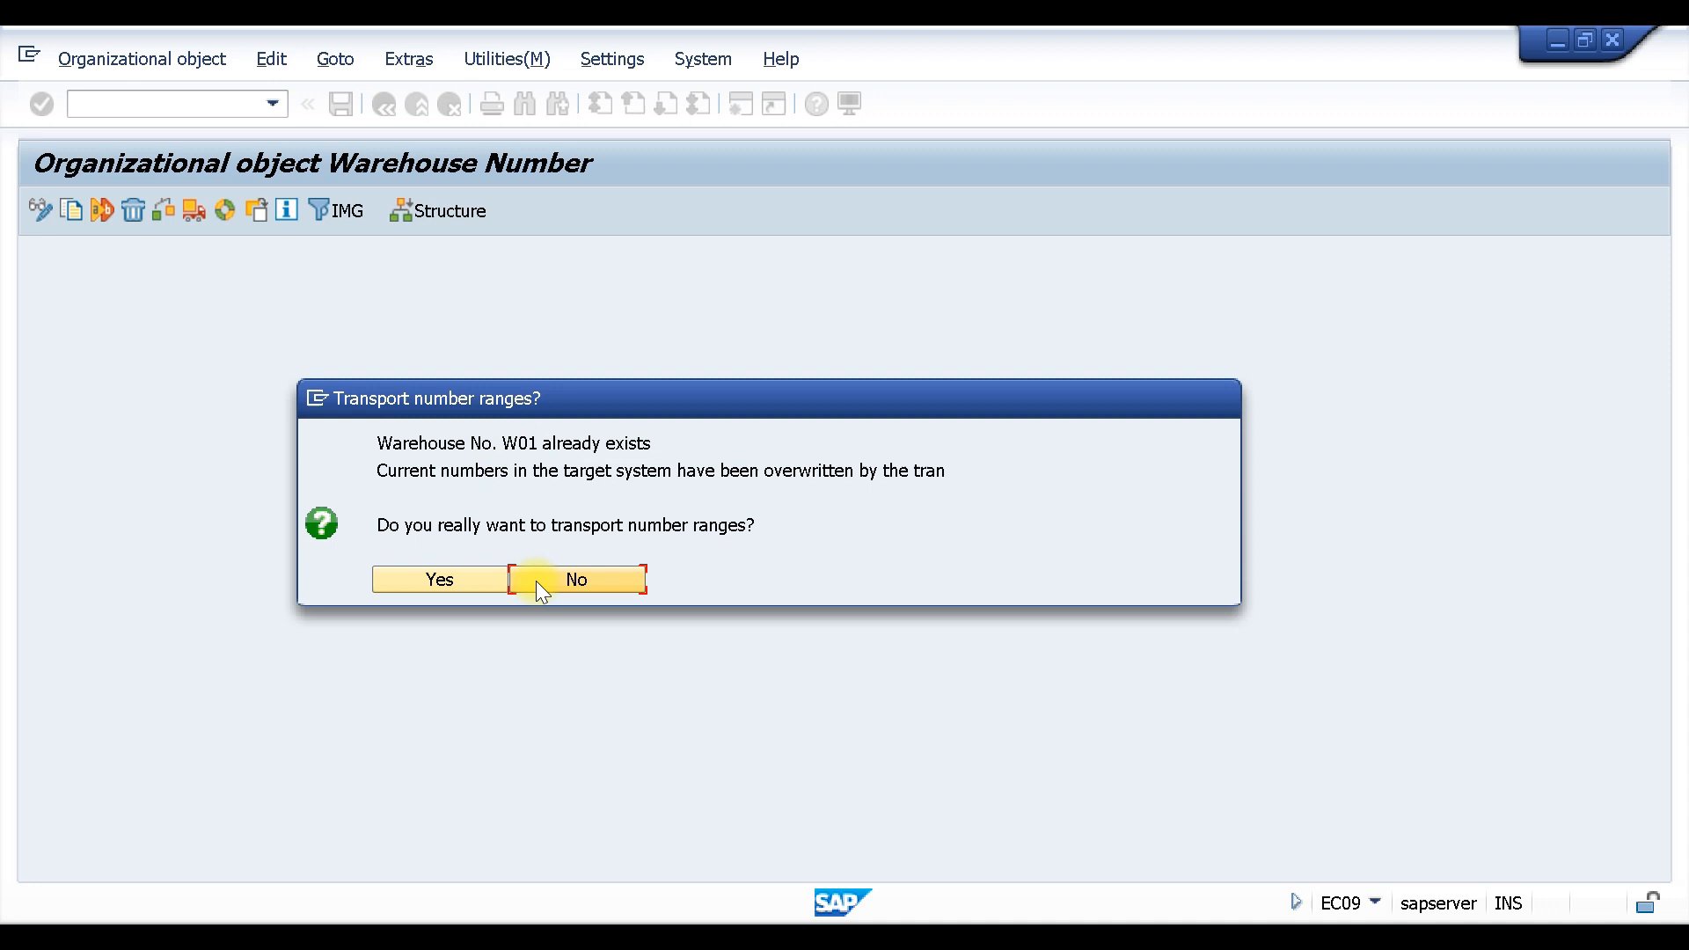
left_click(560, 578)
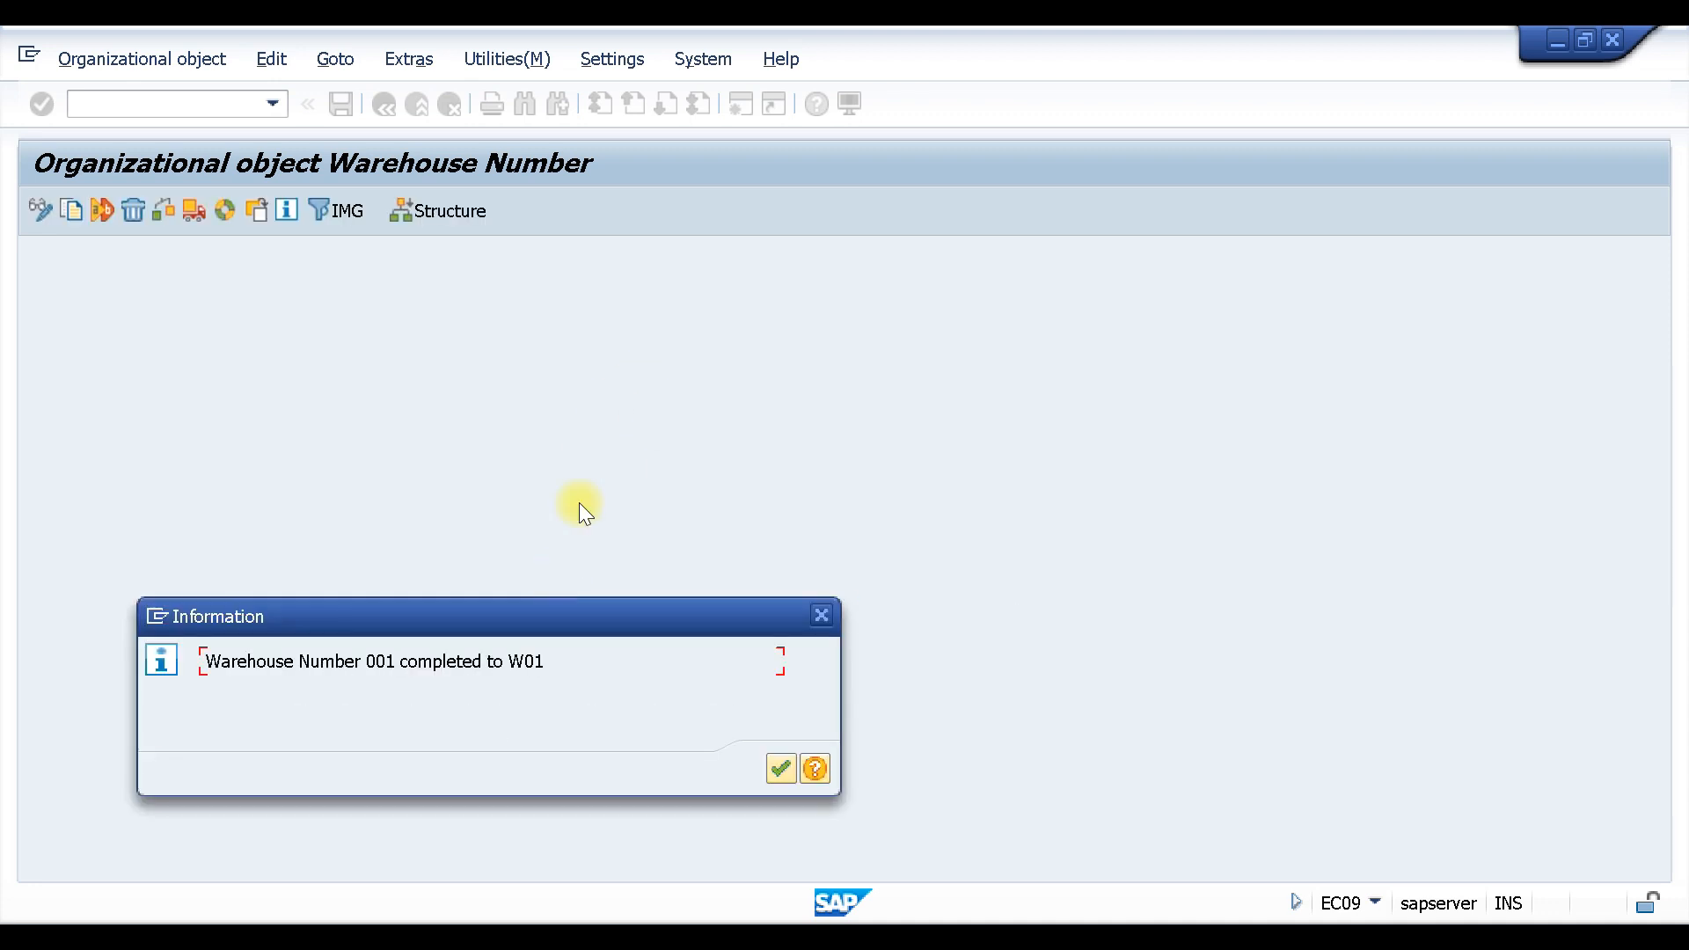
left_click(782, 767)
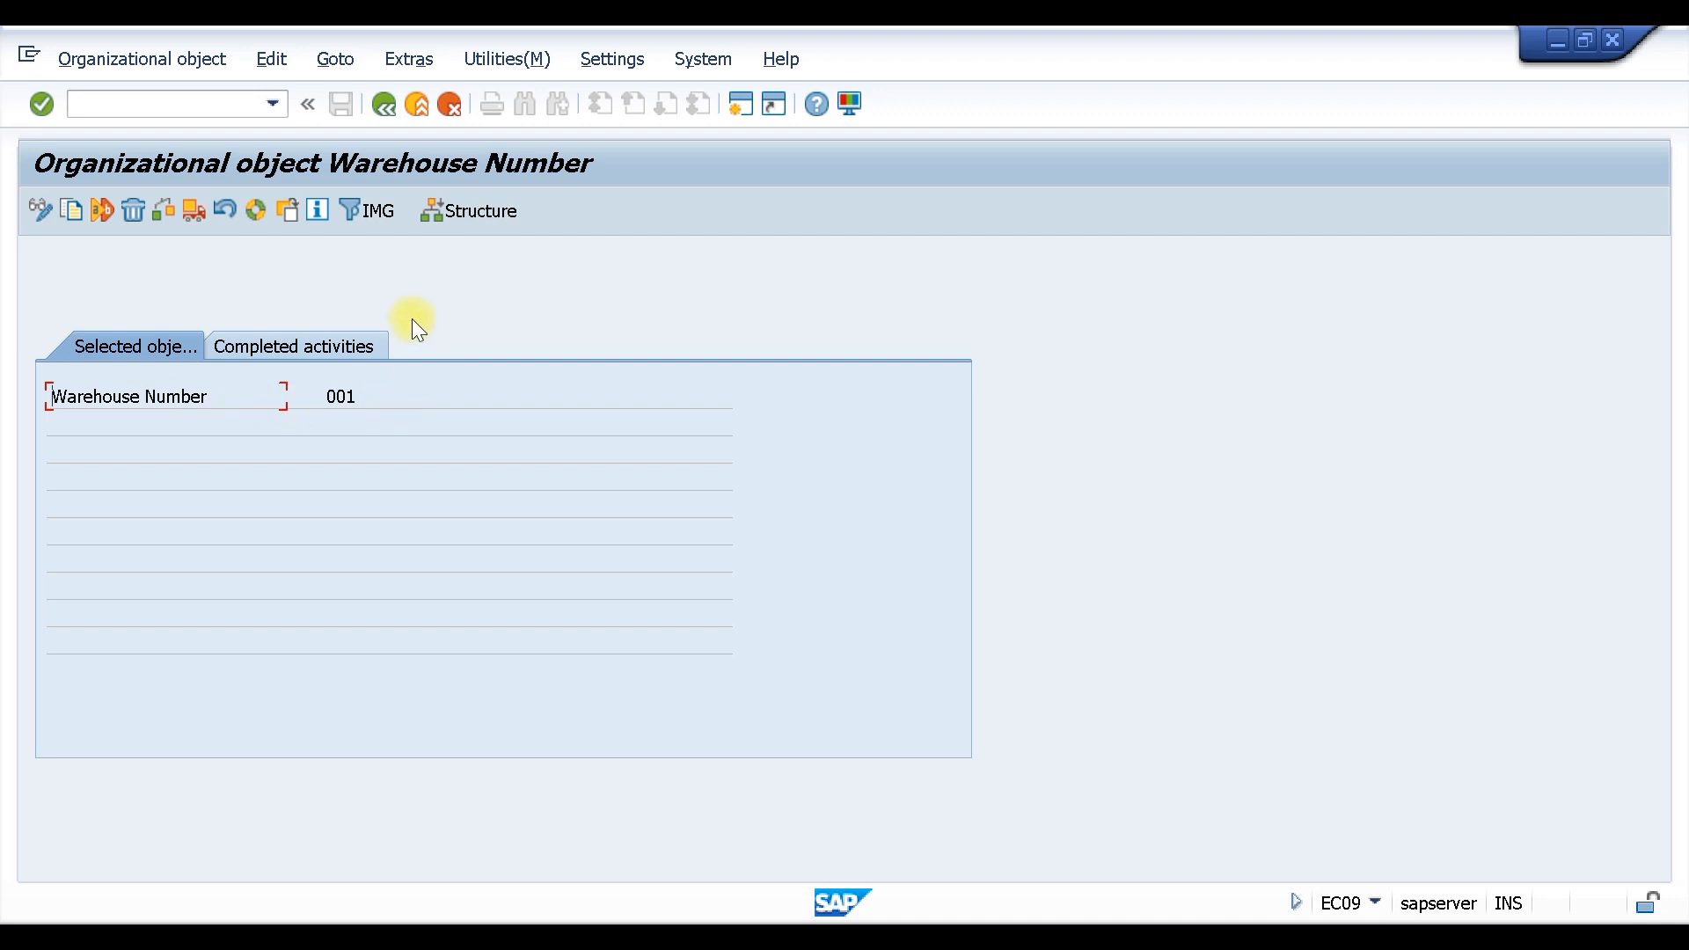
- Leave the warehouse number activities and open Assign warehouse number to plant/storage location under the Enterprise Structure assignment for Logistics Execution
left_click(386, 107)
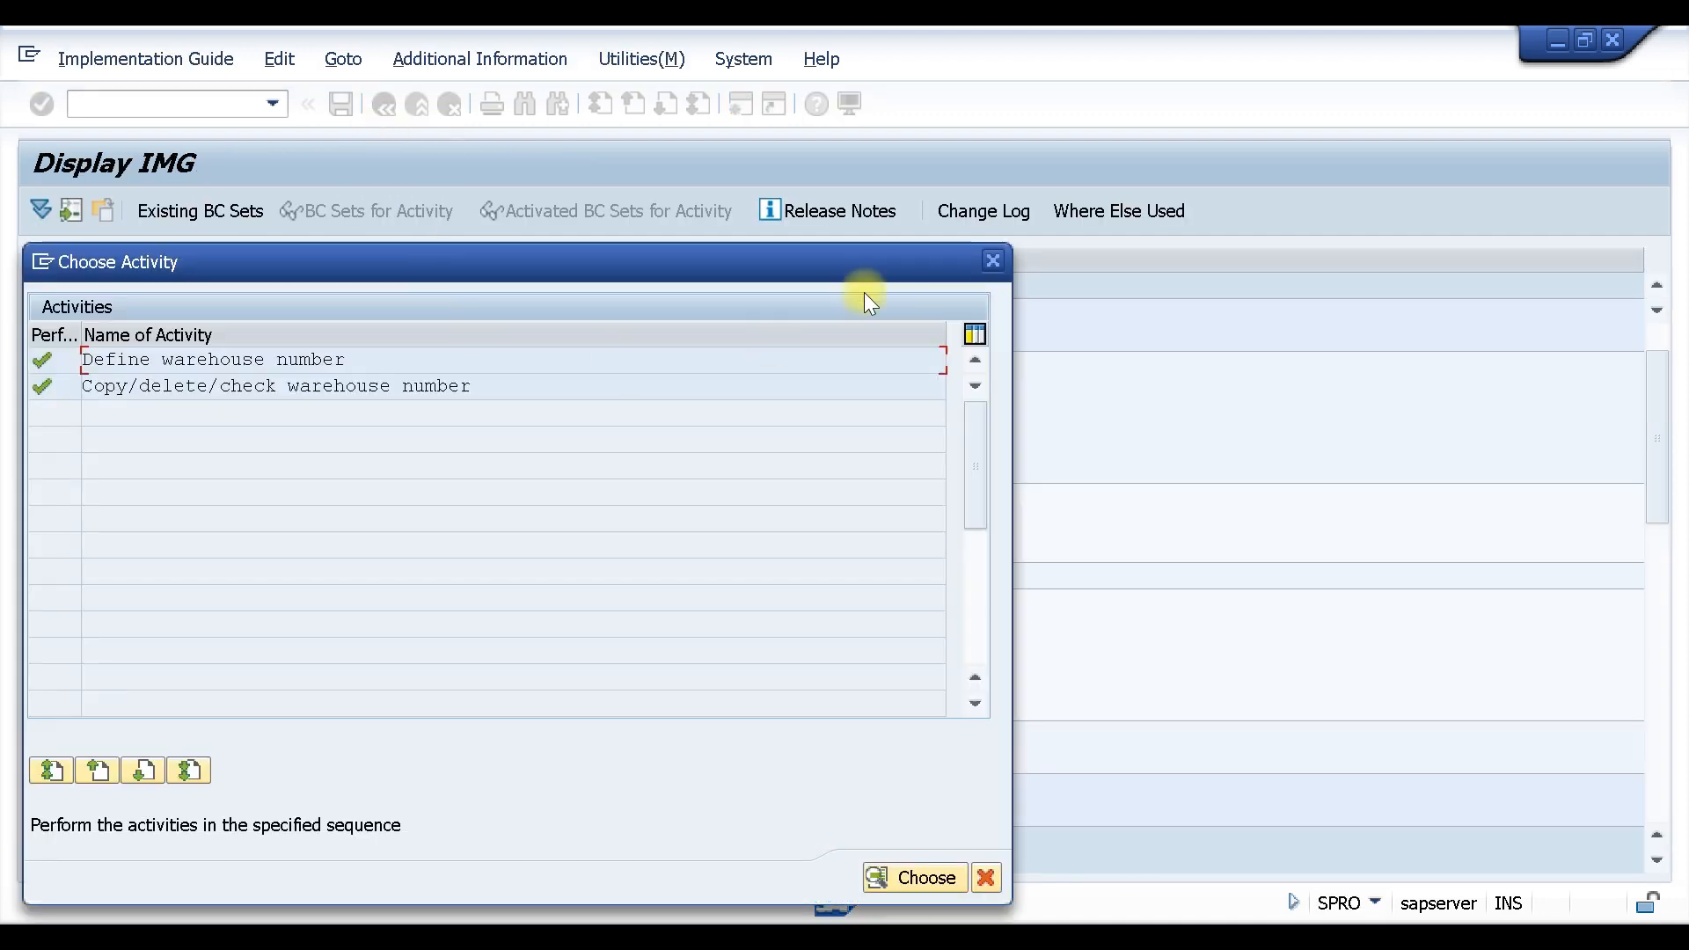
left_click(993, 260)
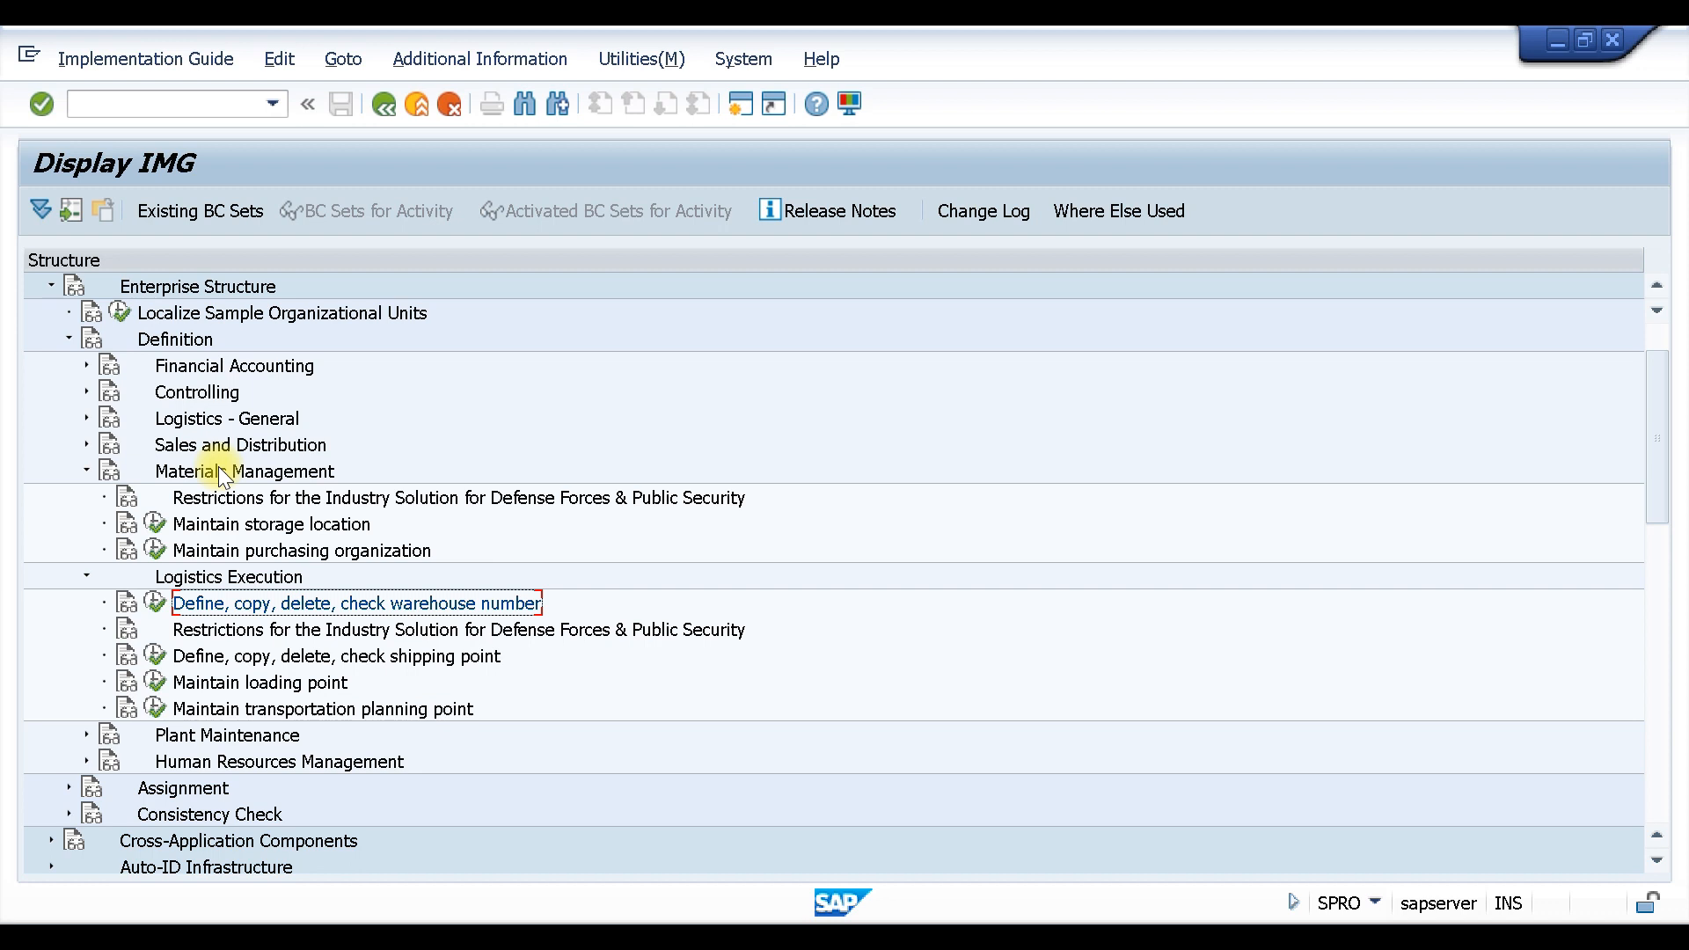
left_click(70, 339)
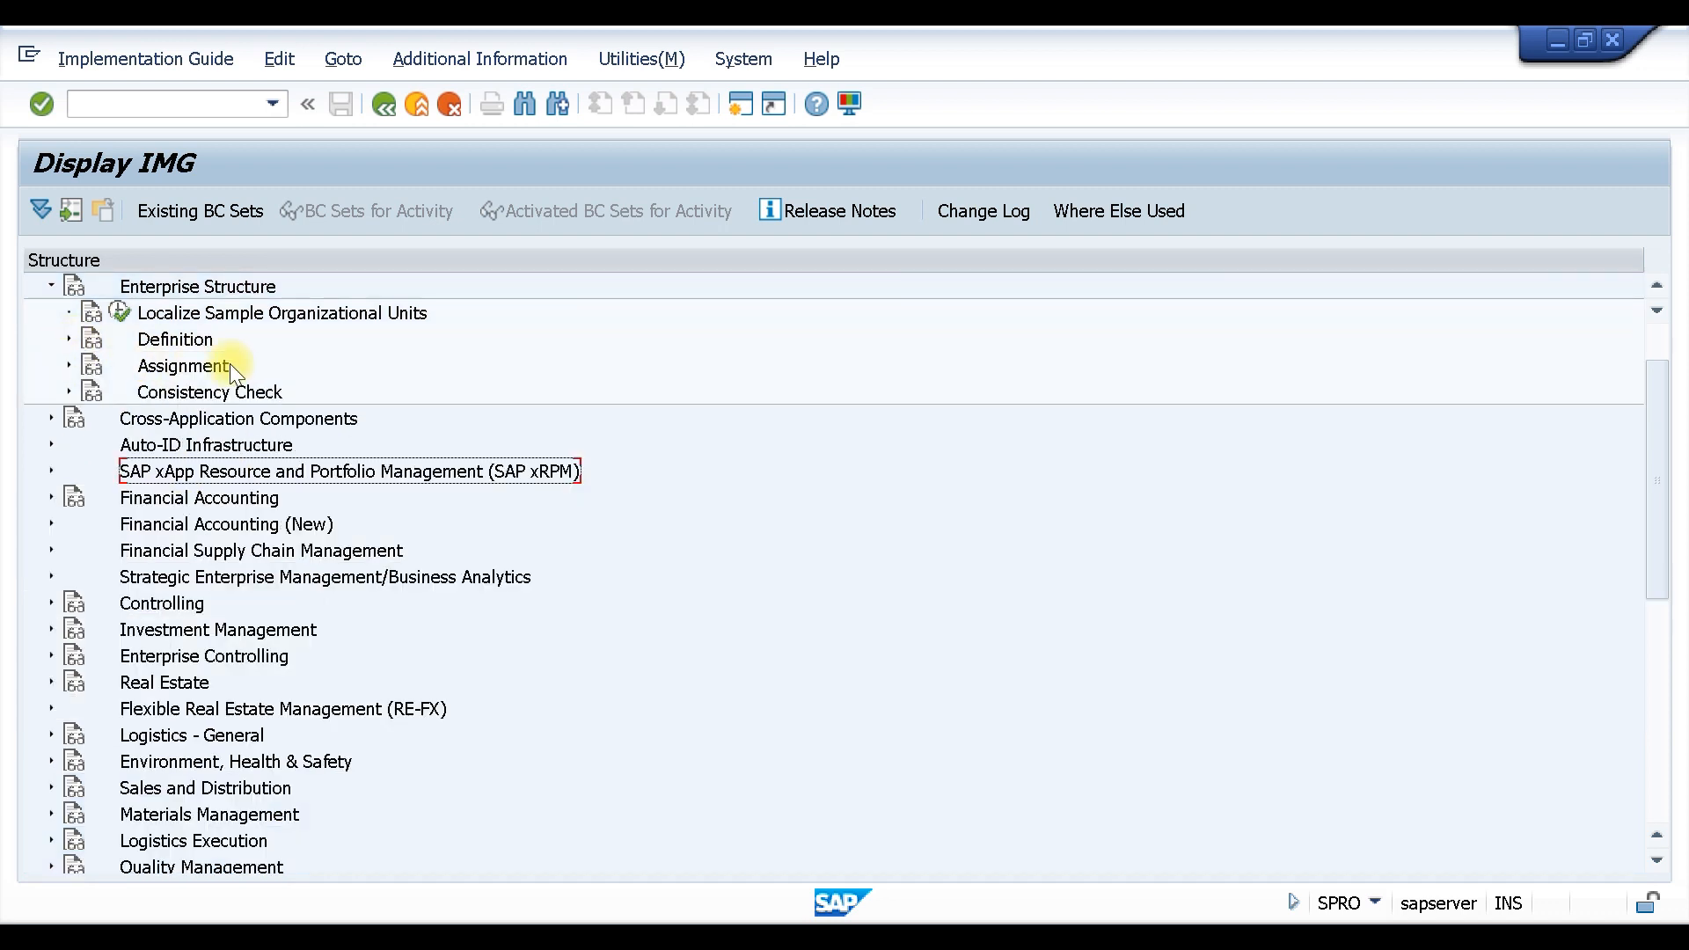
left_click(67, 363)
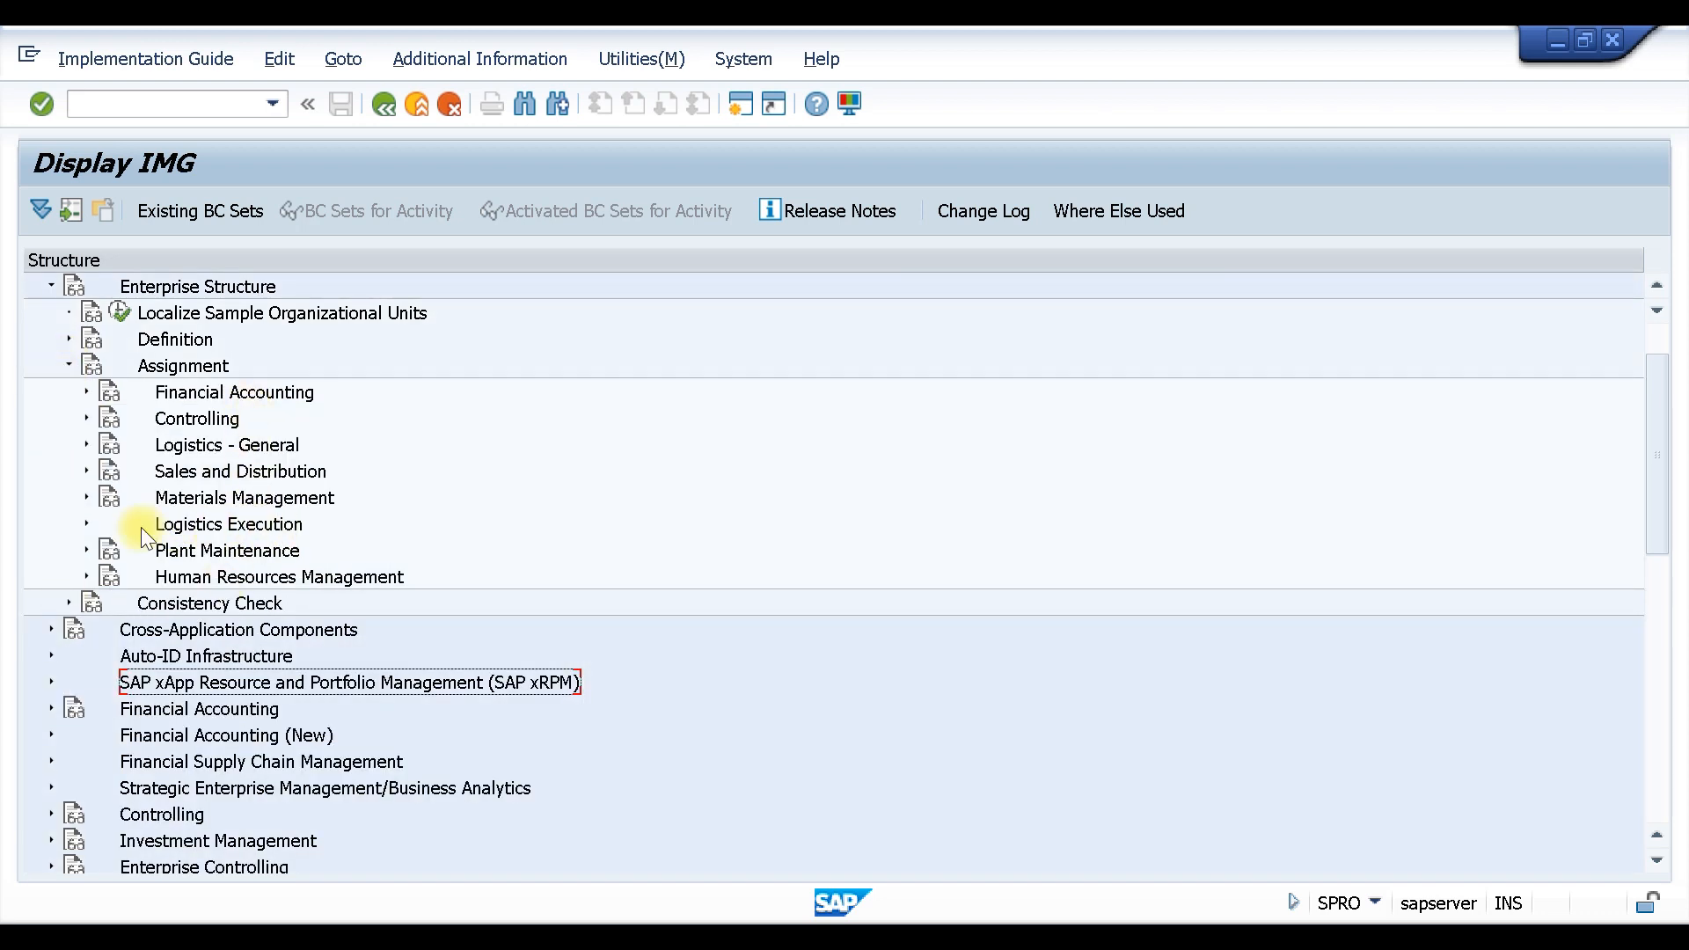
left_click(87, 523)
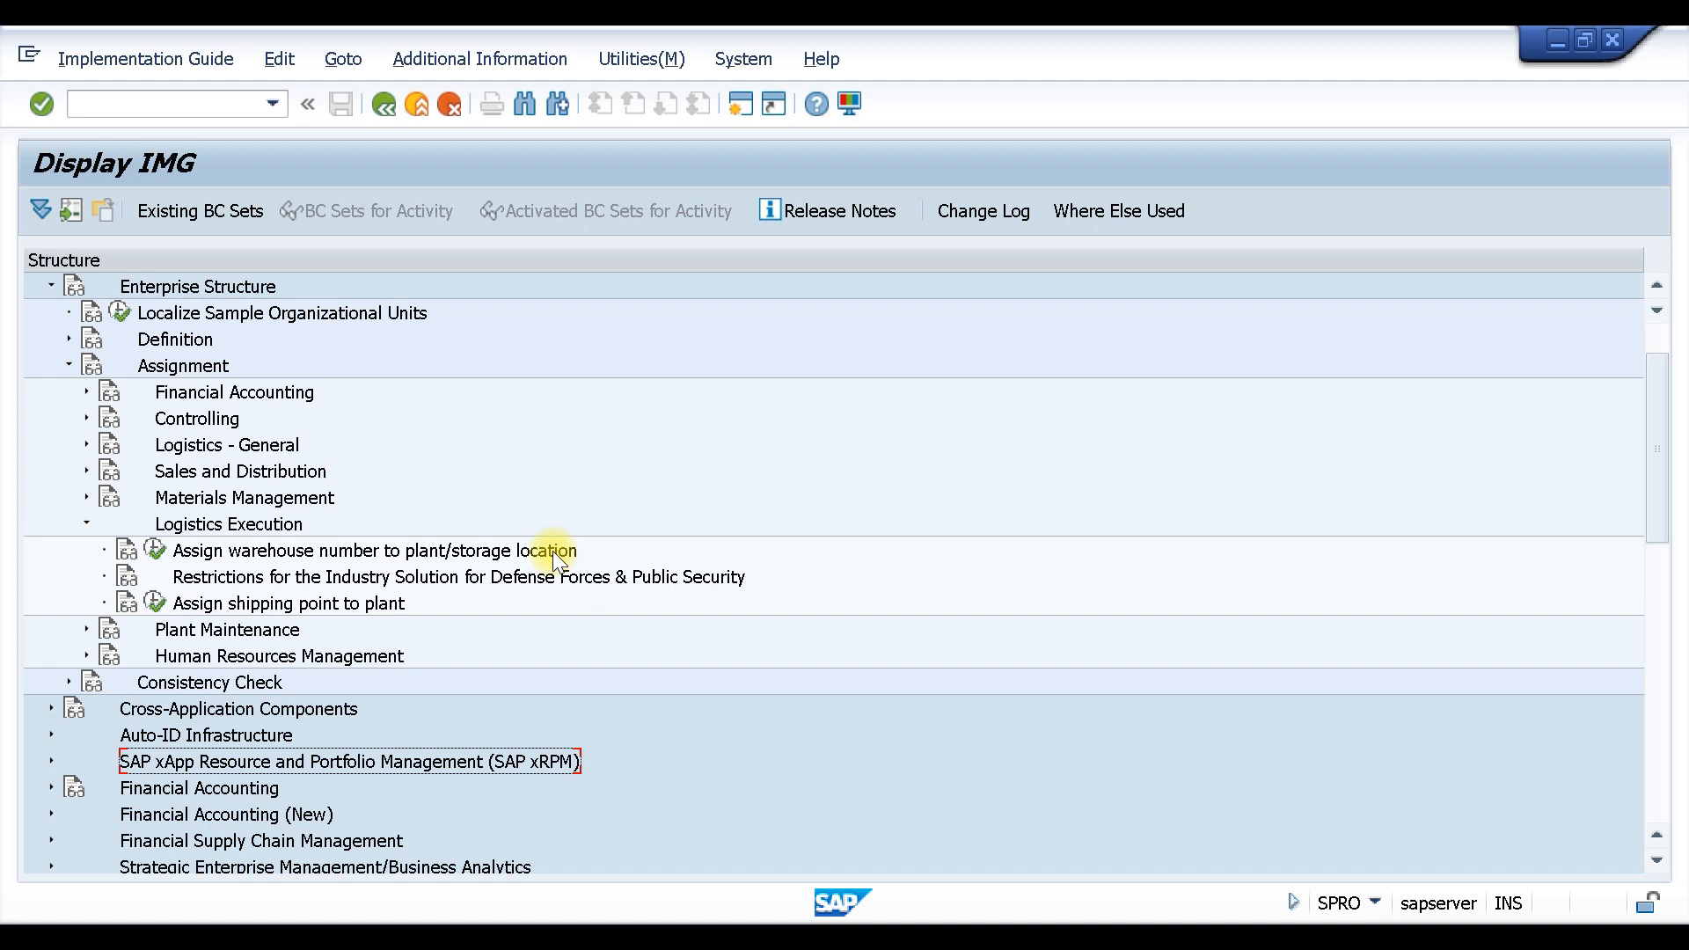
left_click(154, 550)
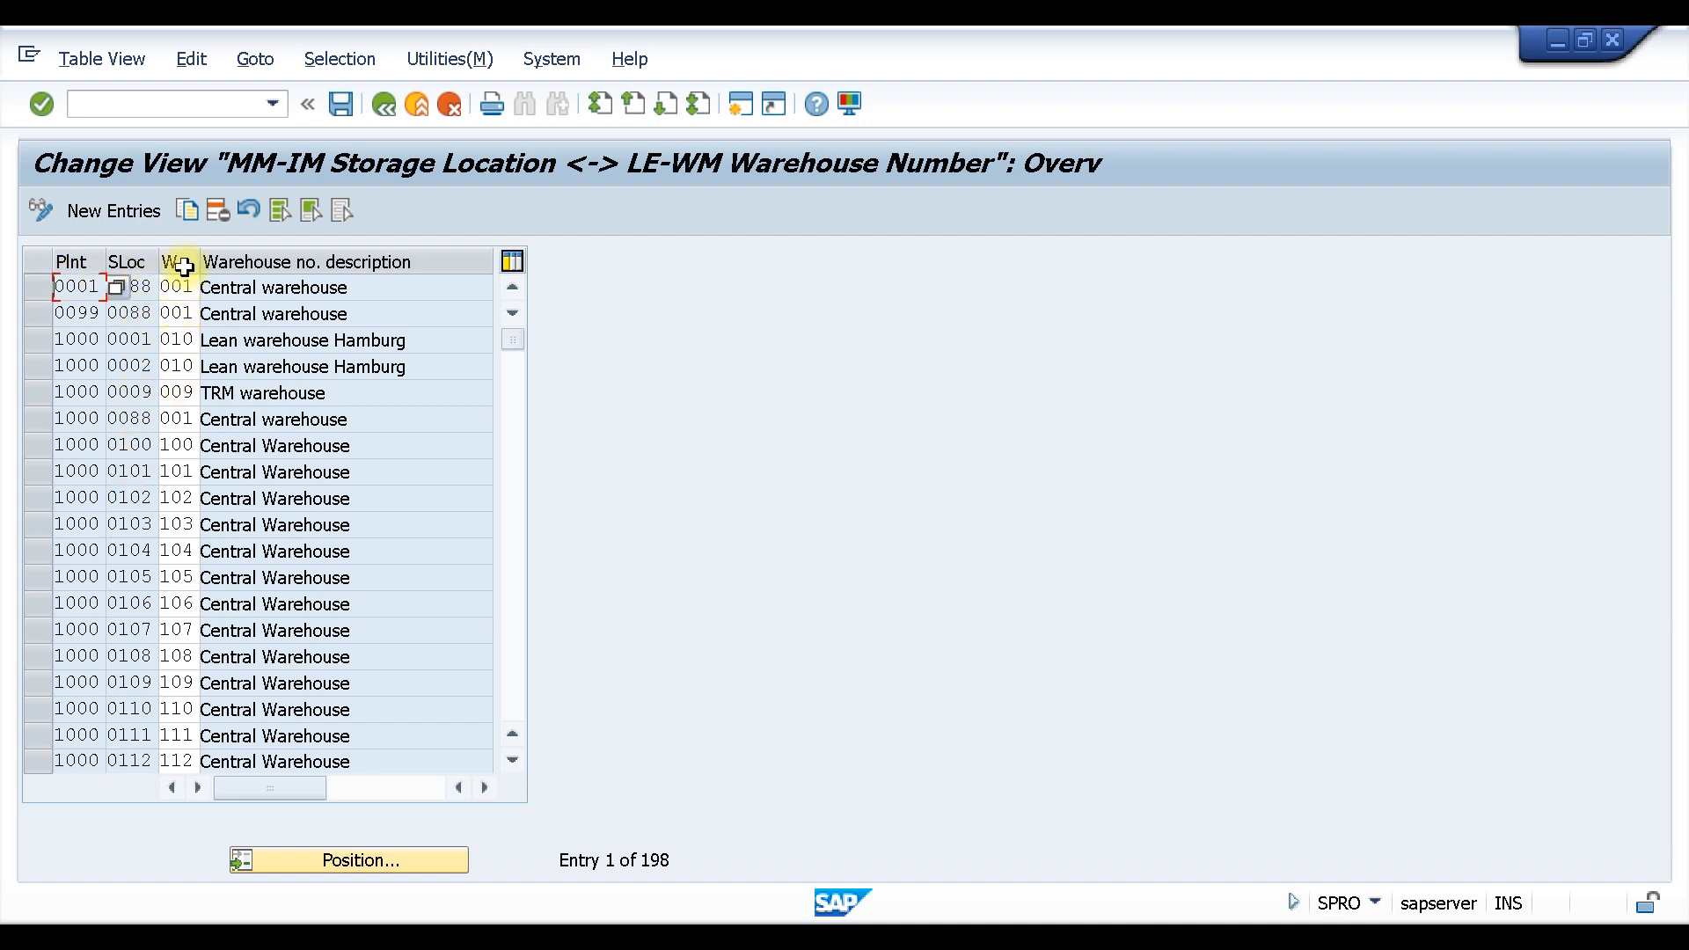
- Look up plant T110 with storage location WMS1 in the existing warehouse number assignments
left_click(373, 862)
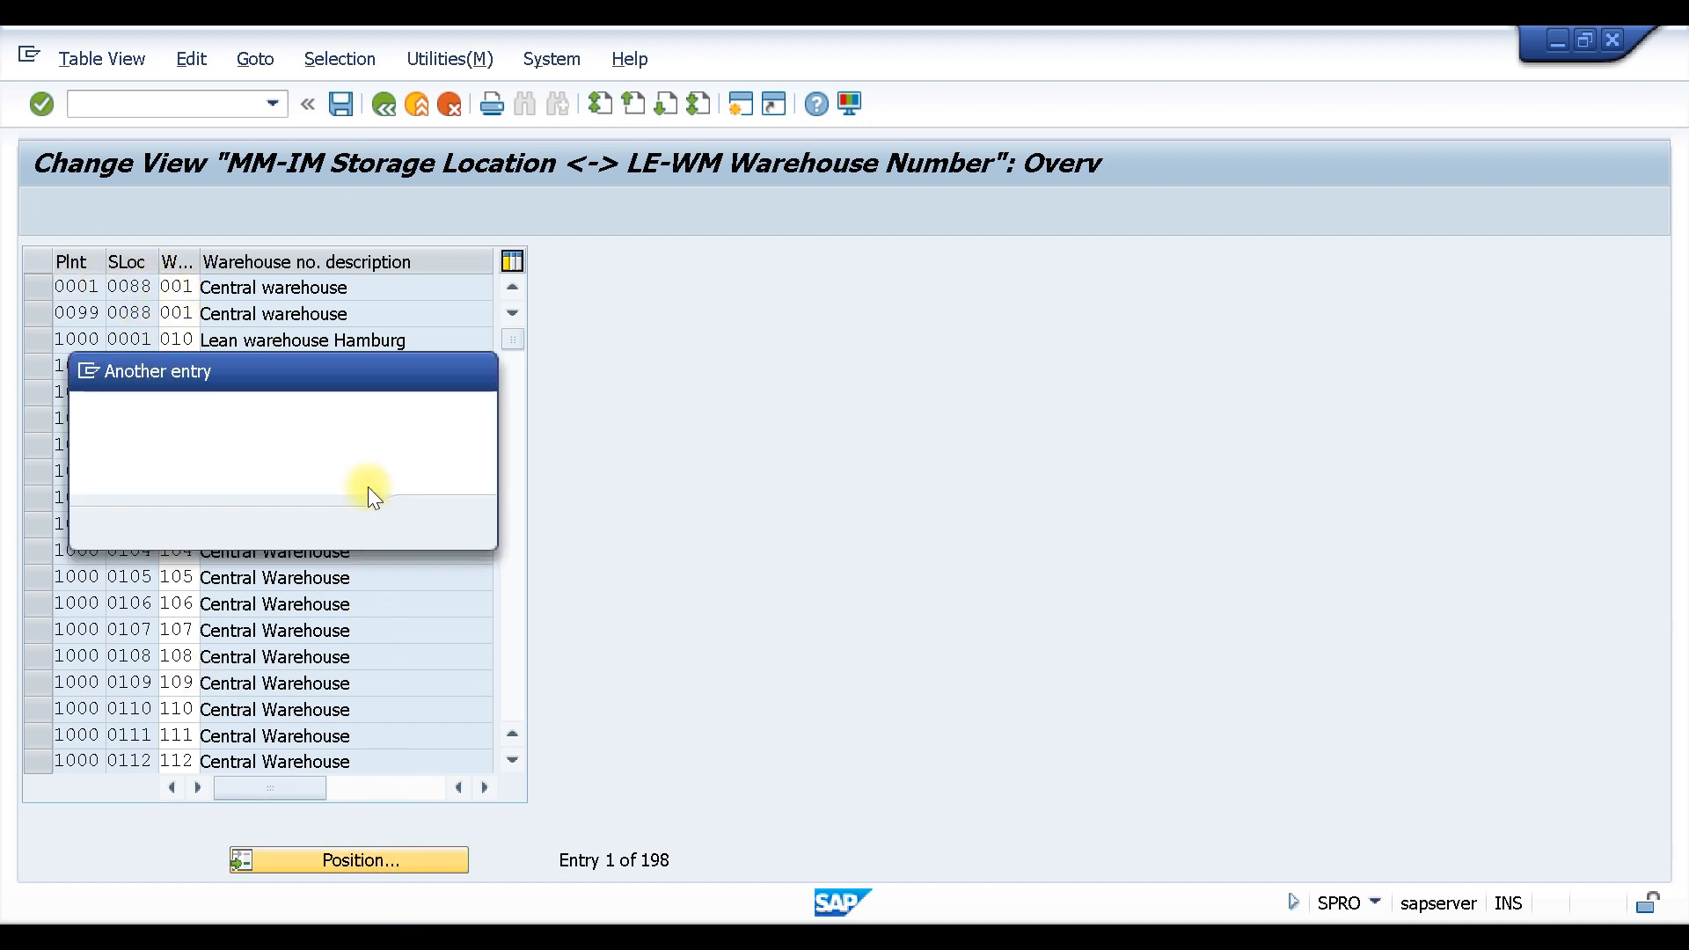
type("T110")
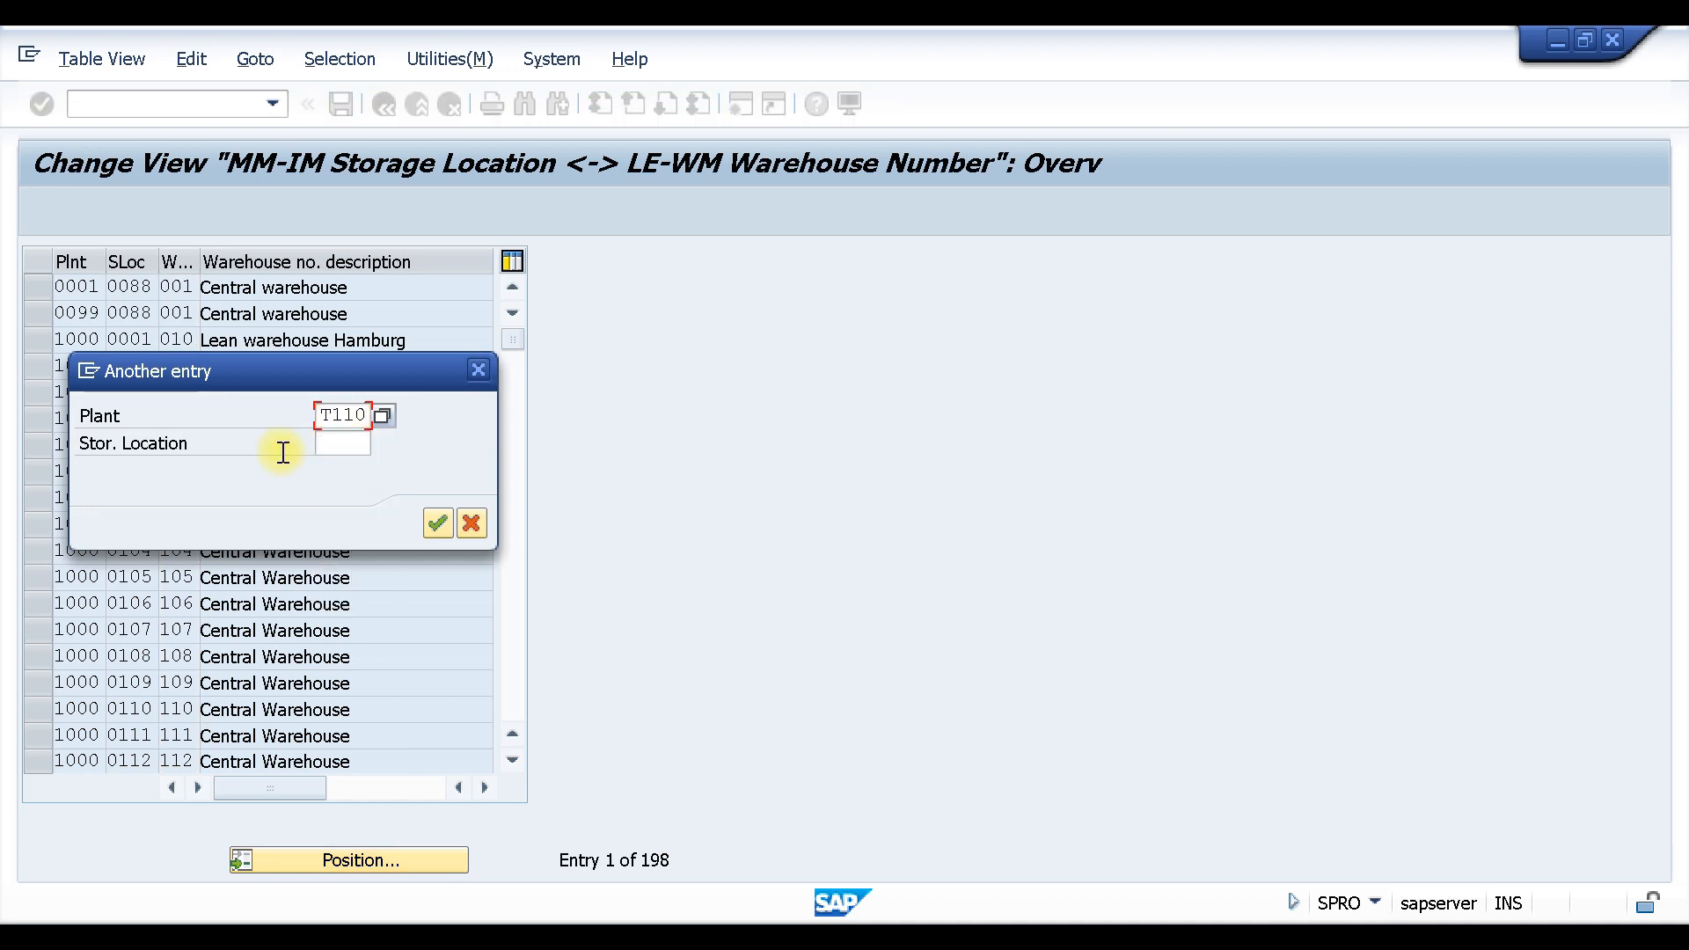
key("Tab")
type("WMS1")
key("Return")
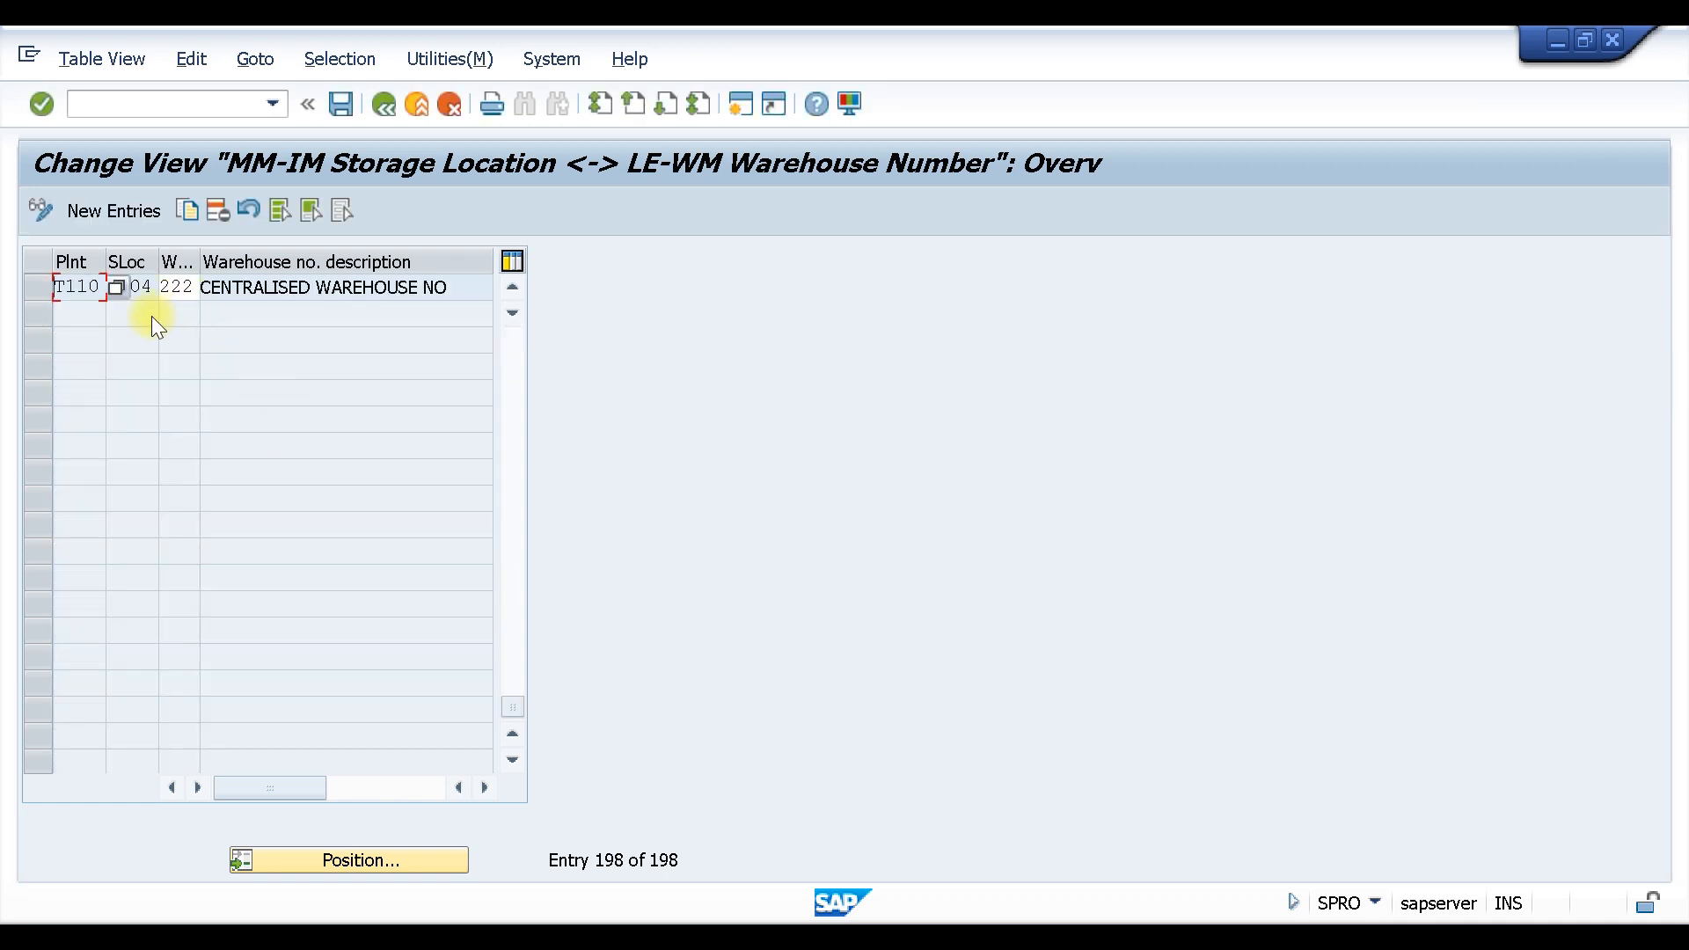
left_click(167, 287)
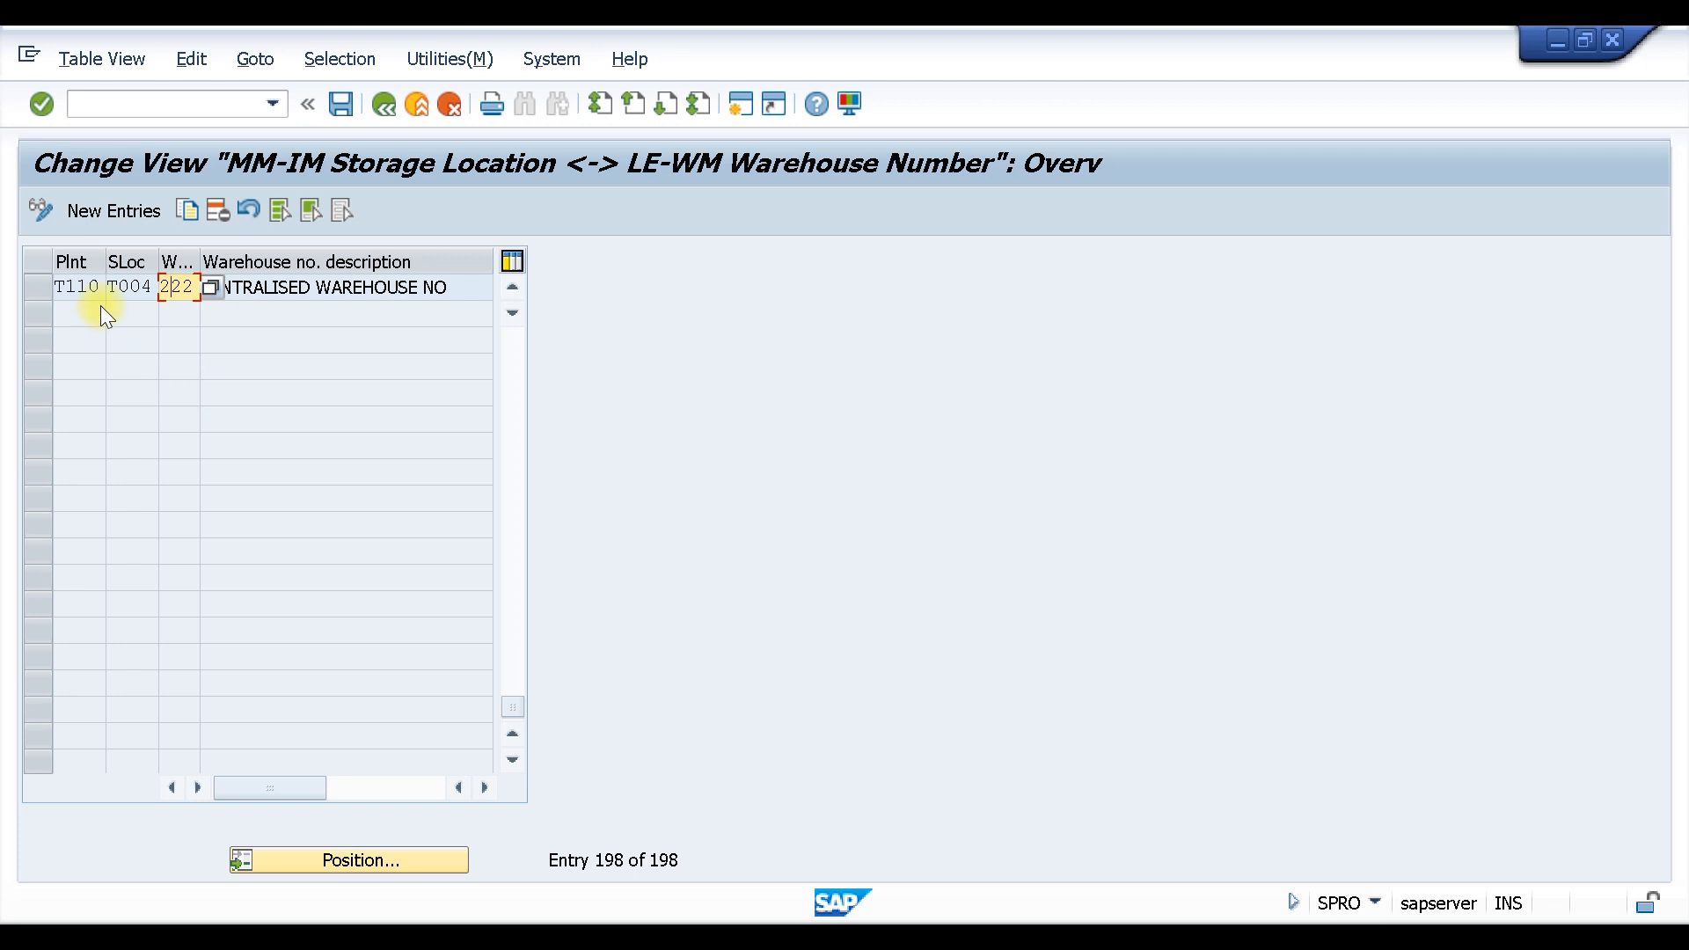
- Add a new assignment entry linking plant T110 and storage location WMS1 to warehouse number W01
left_click(118, 210)
type("T110")
key("Tab")
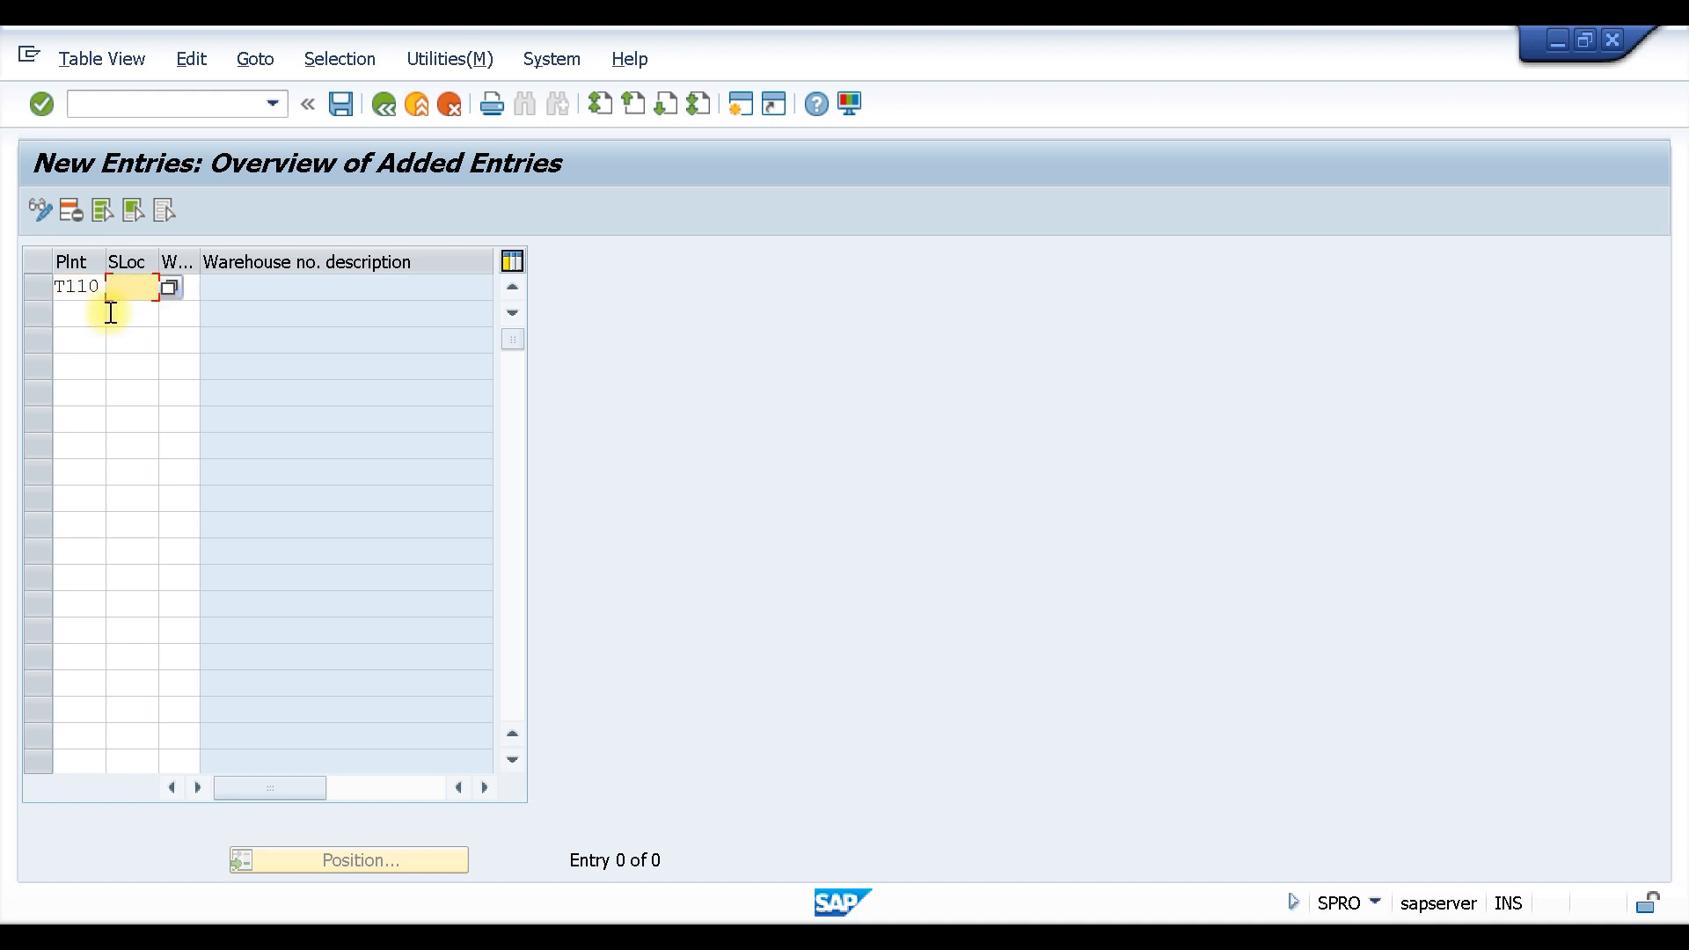
type("WMS1")
key("Tab")
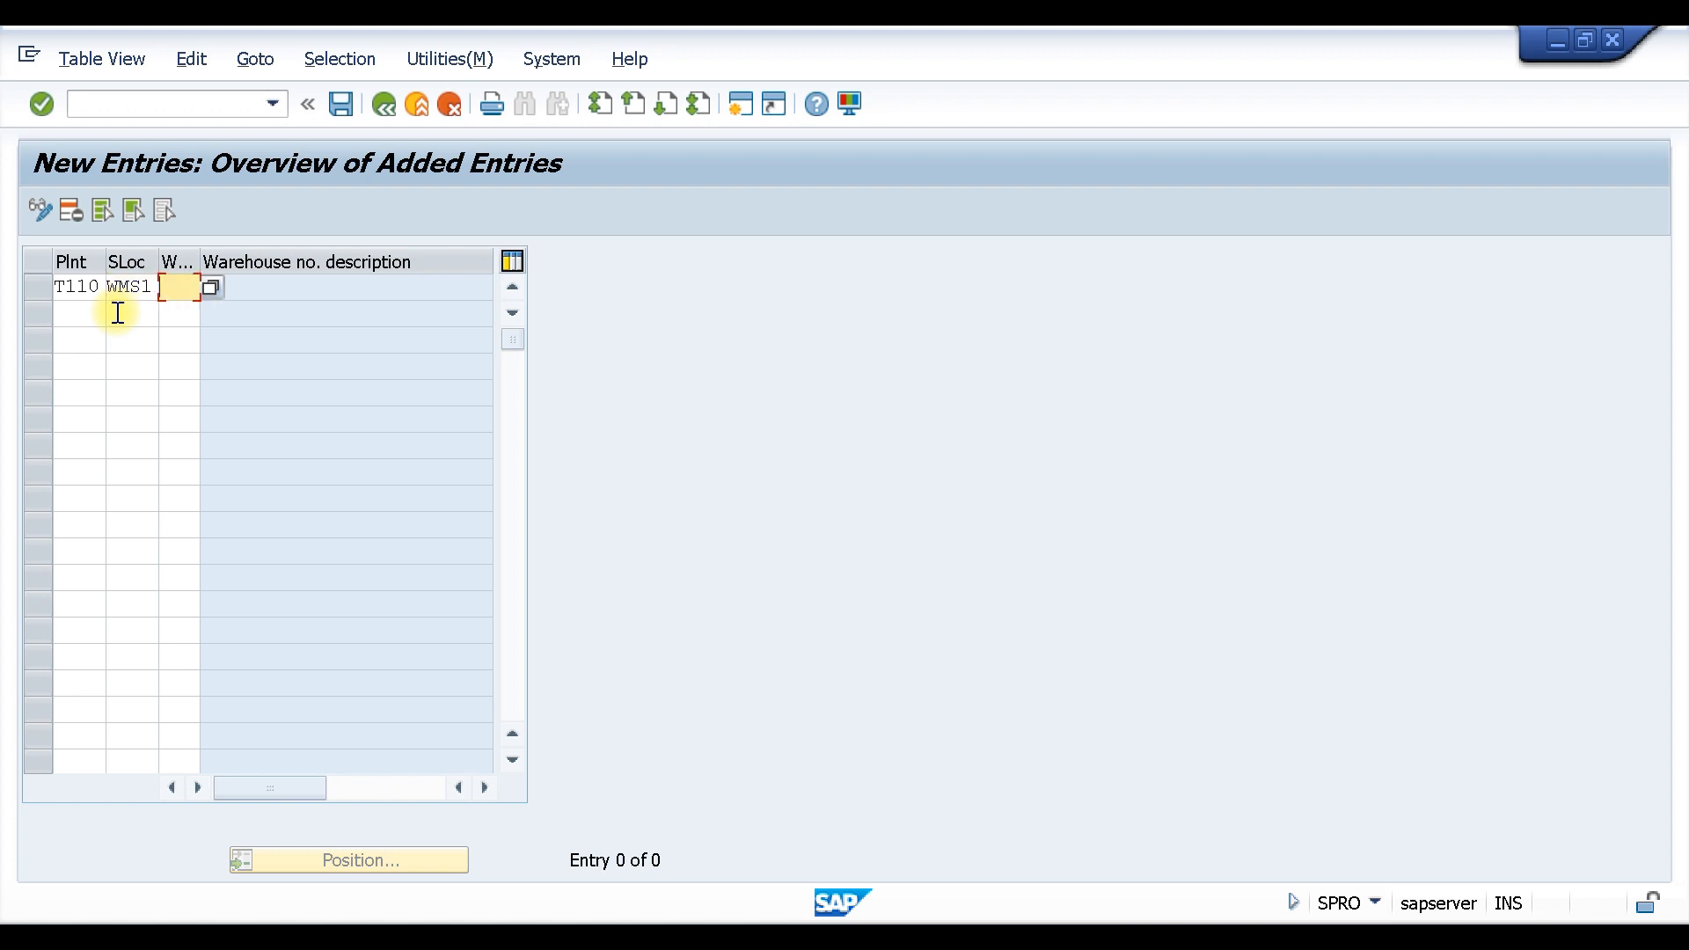
type("W01")
- Add a second assignment entry linking plant T110 and storage location WMS2 to warehouse number W01
left_click(76, 312)
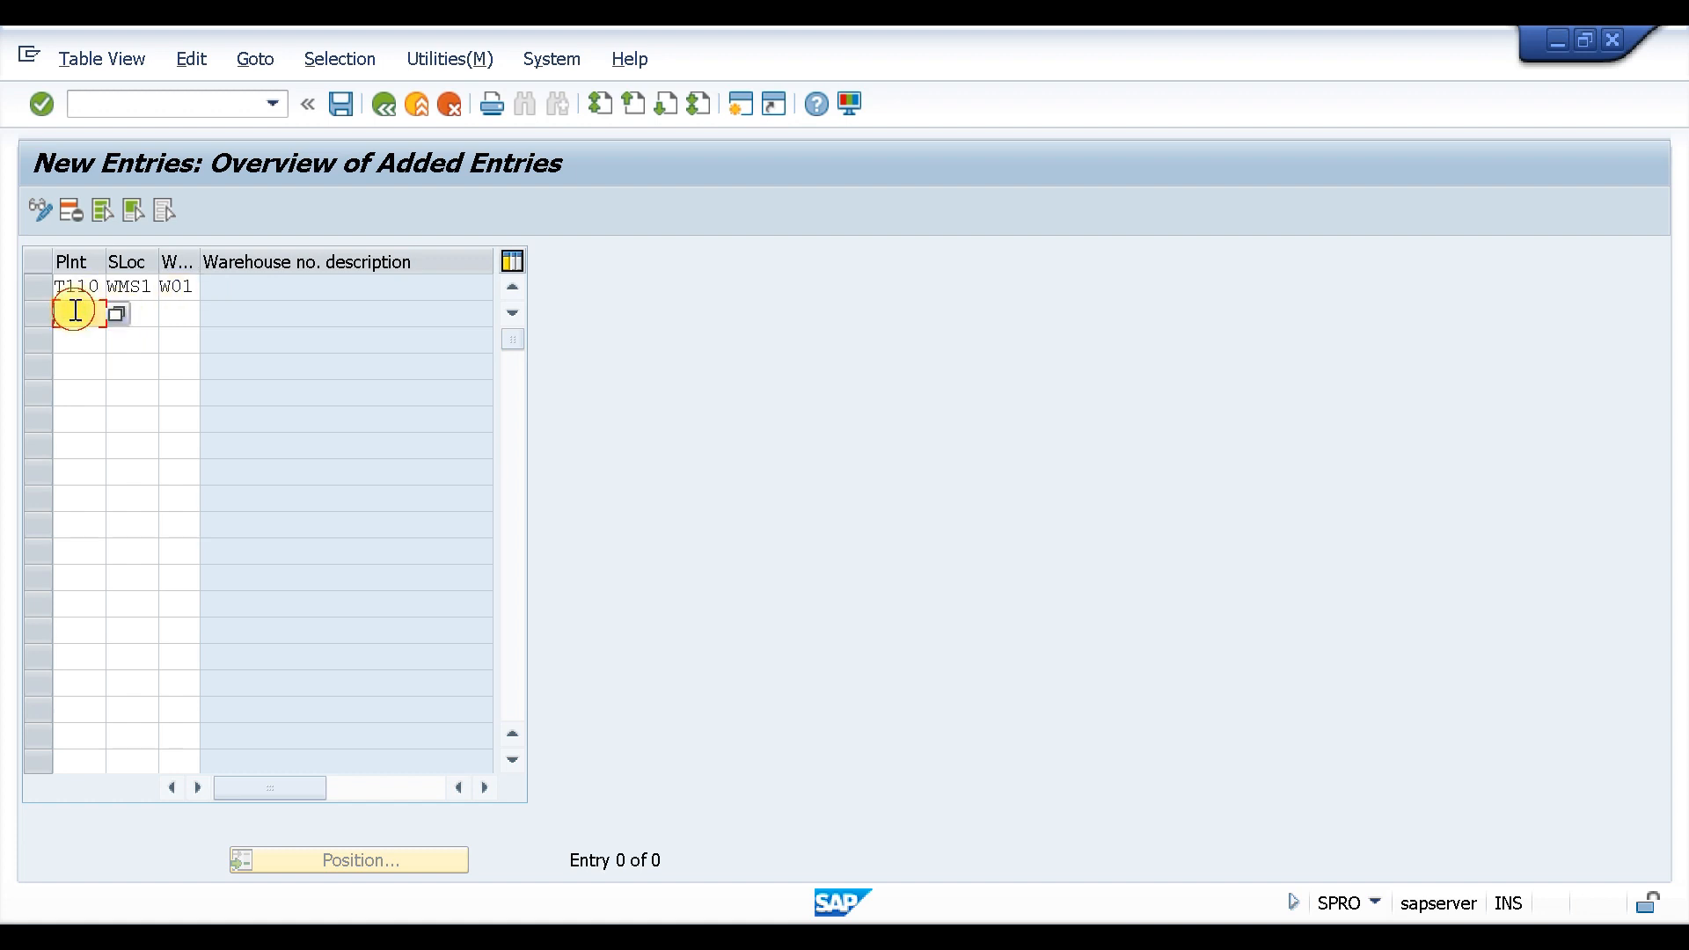
type("T110")
key("Tab")
key("Tab")
type("WMS2")
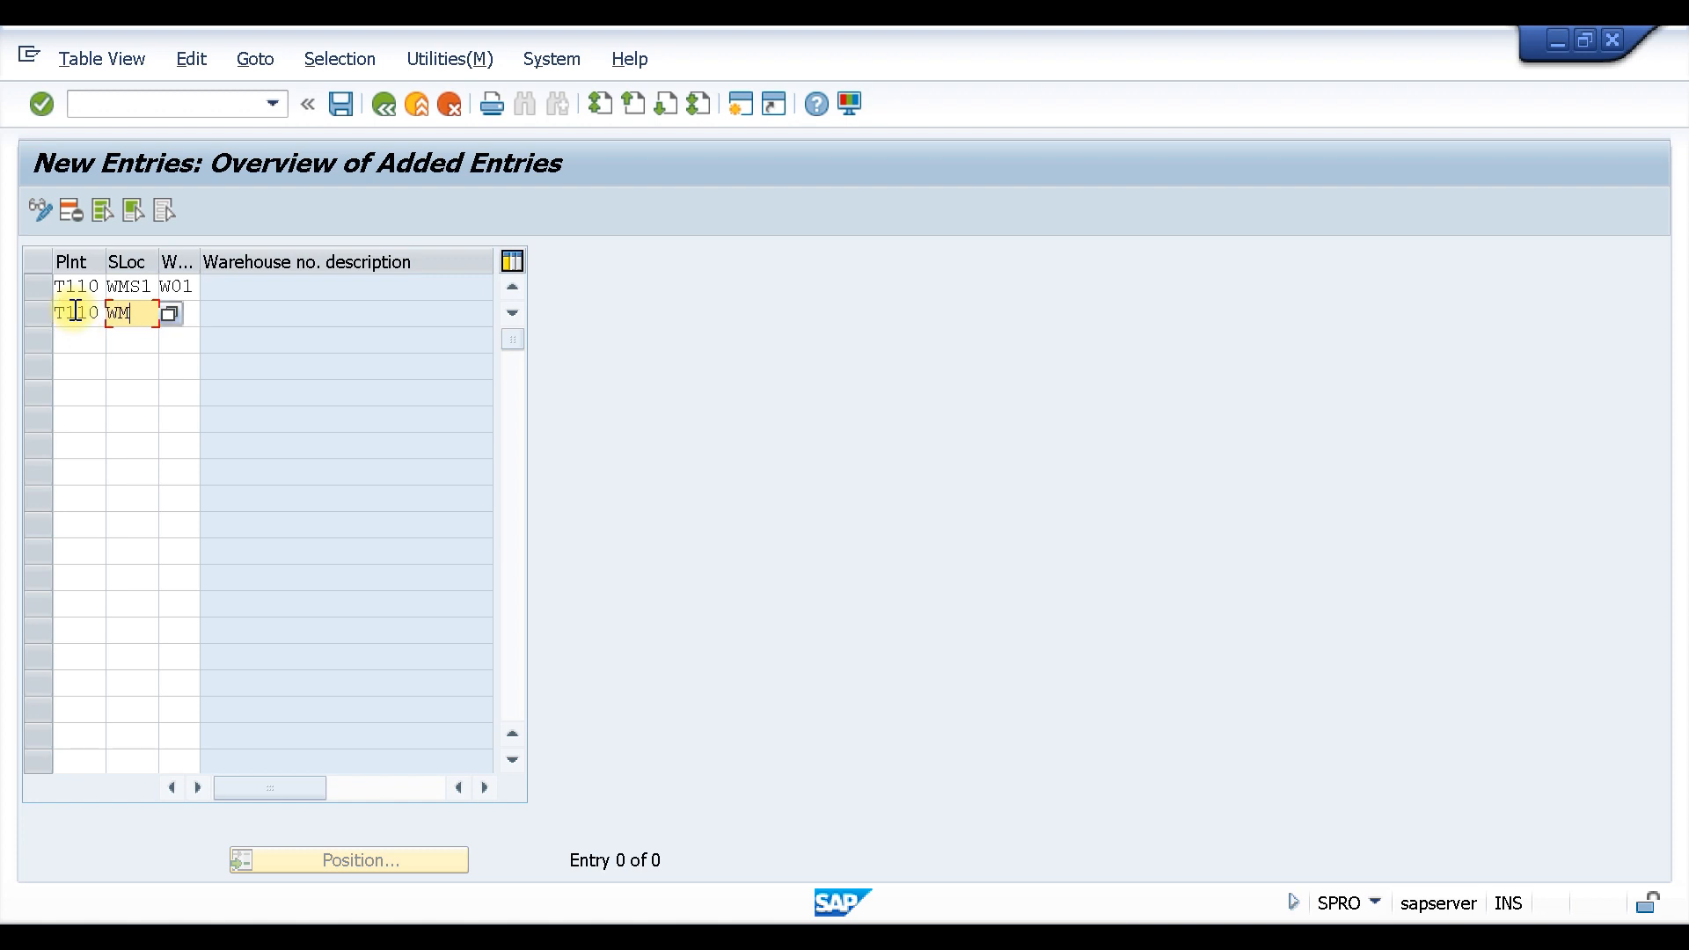
key("Tab")
type("W01")
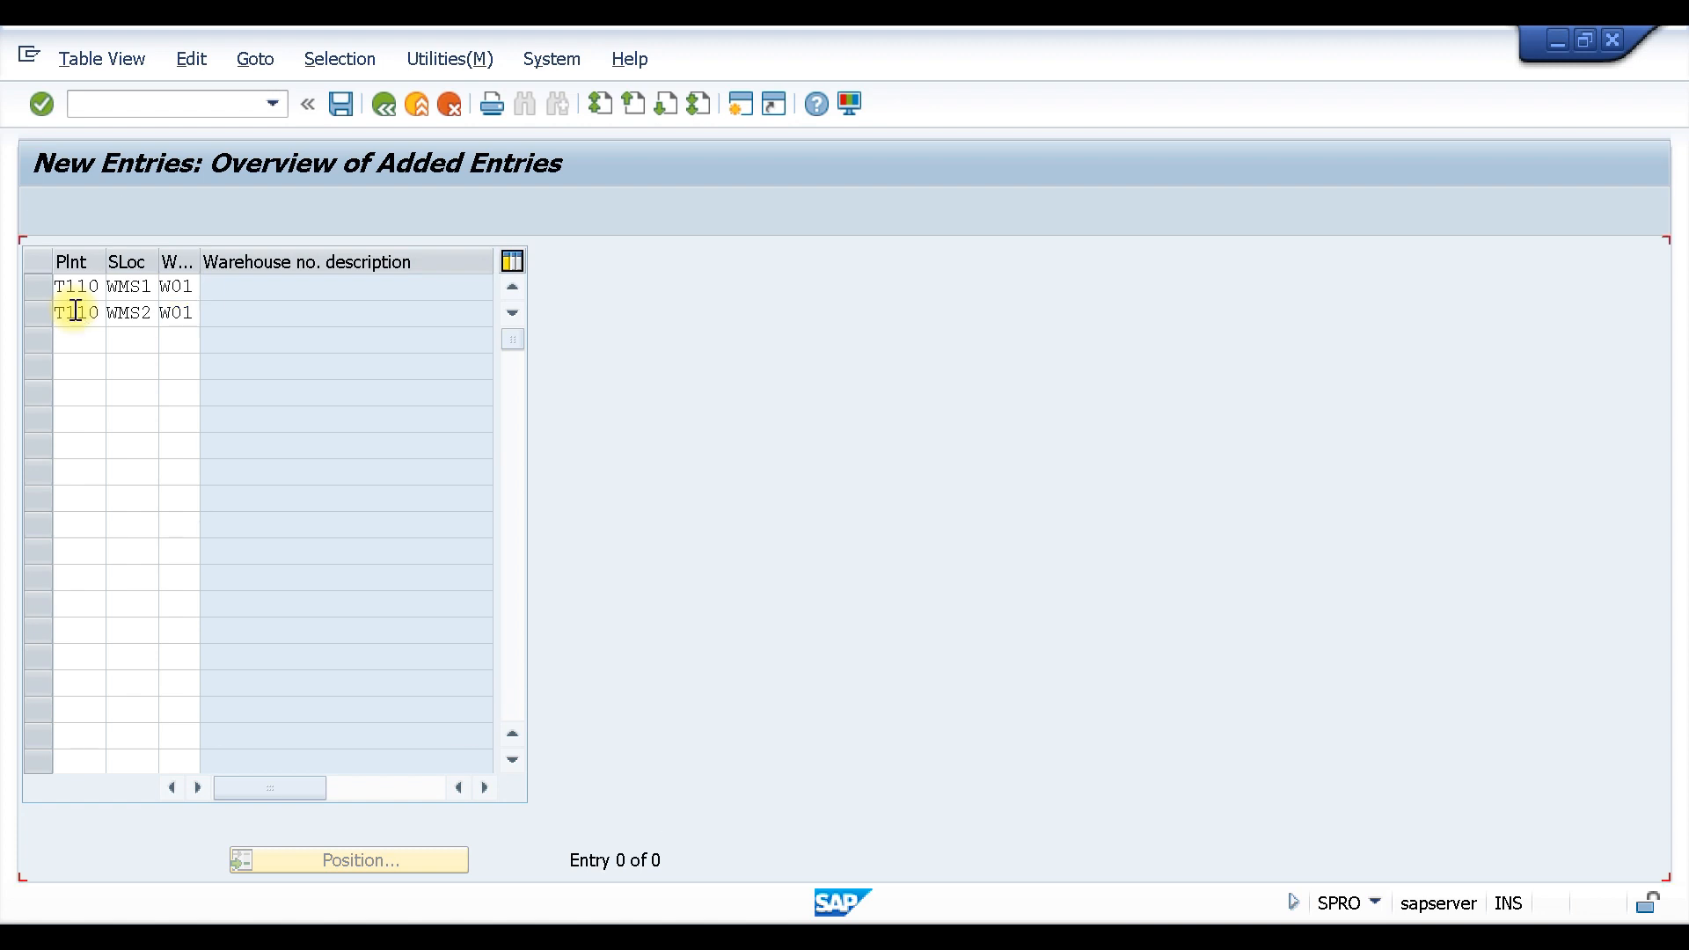
key("Return")
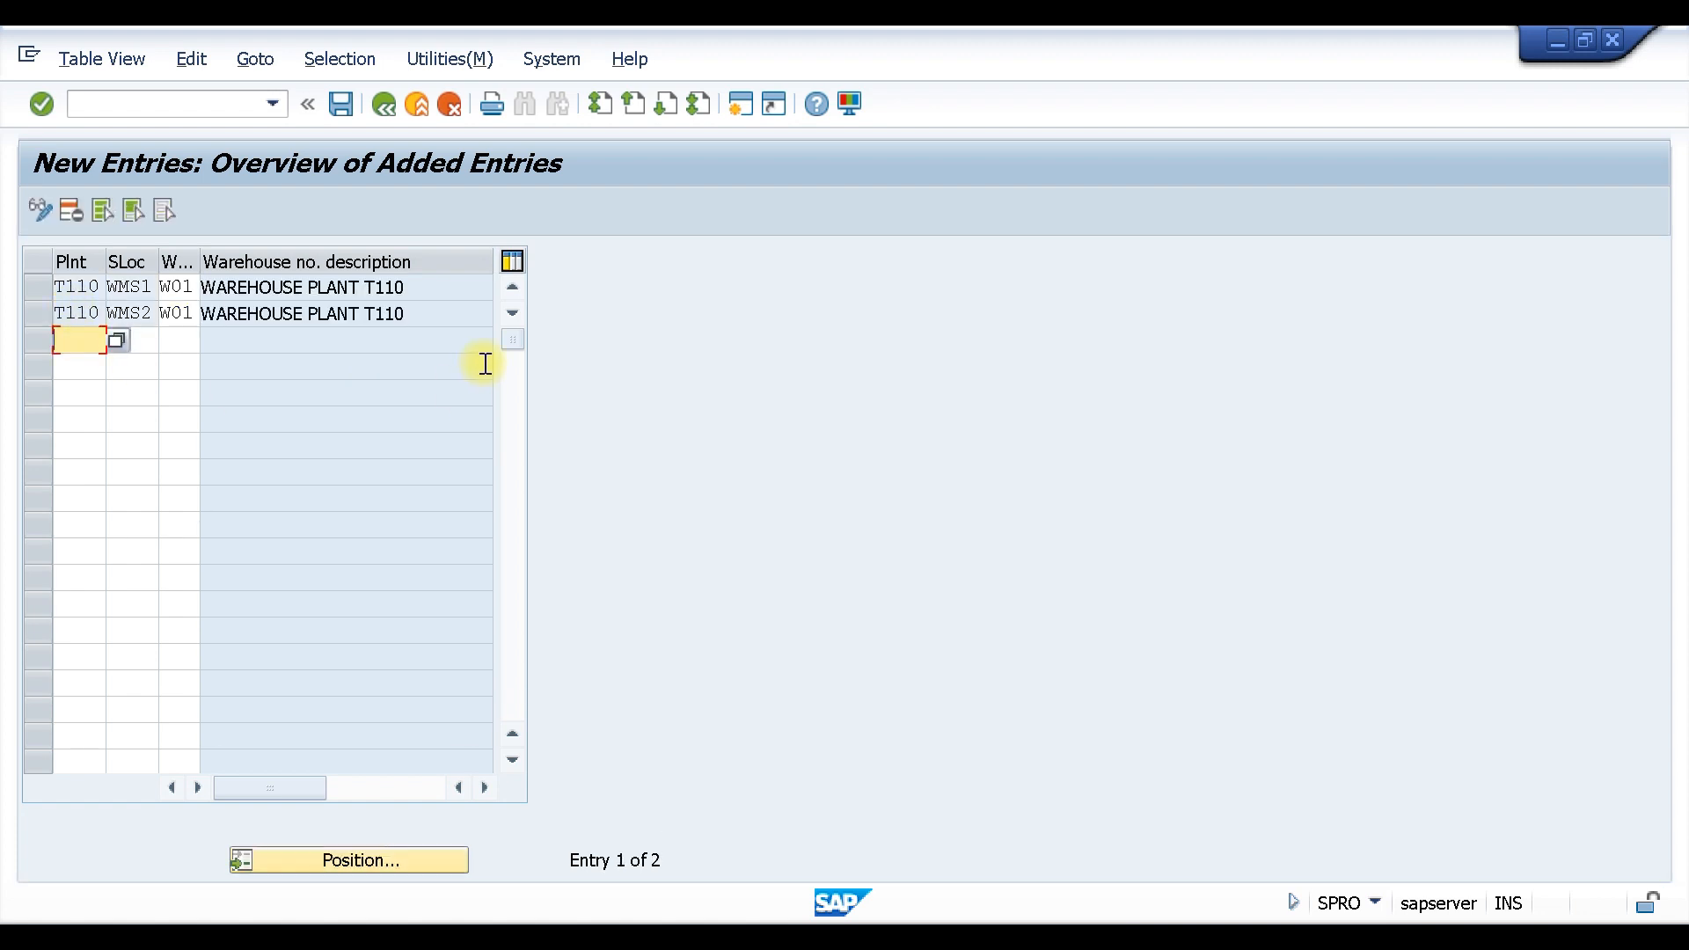
- Save both assignments under the WAREHOUSE ORG STR customizing request and return to the implementation guide
key("ctrl+s")
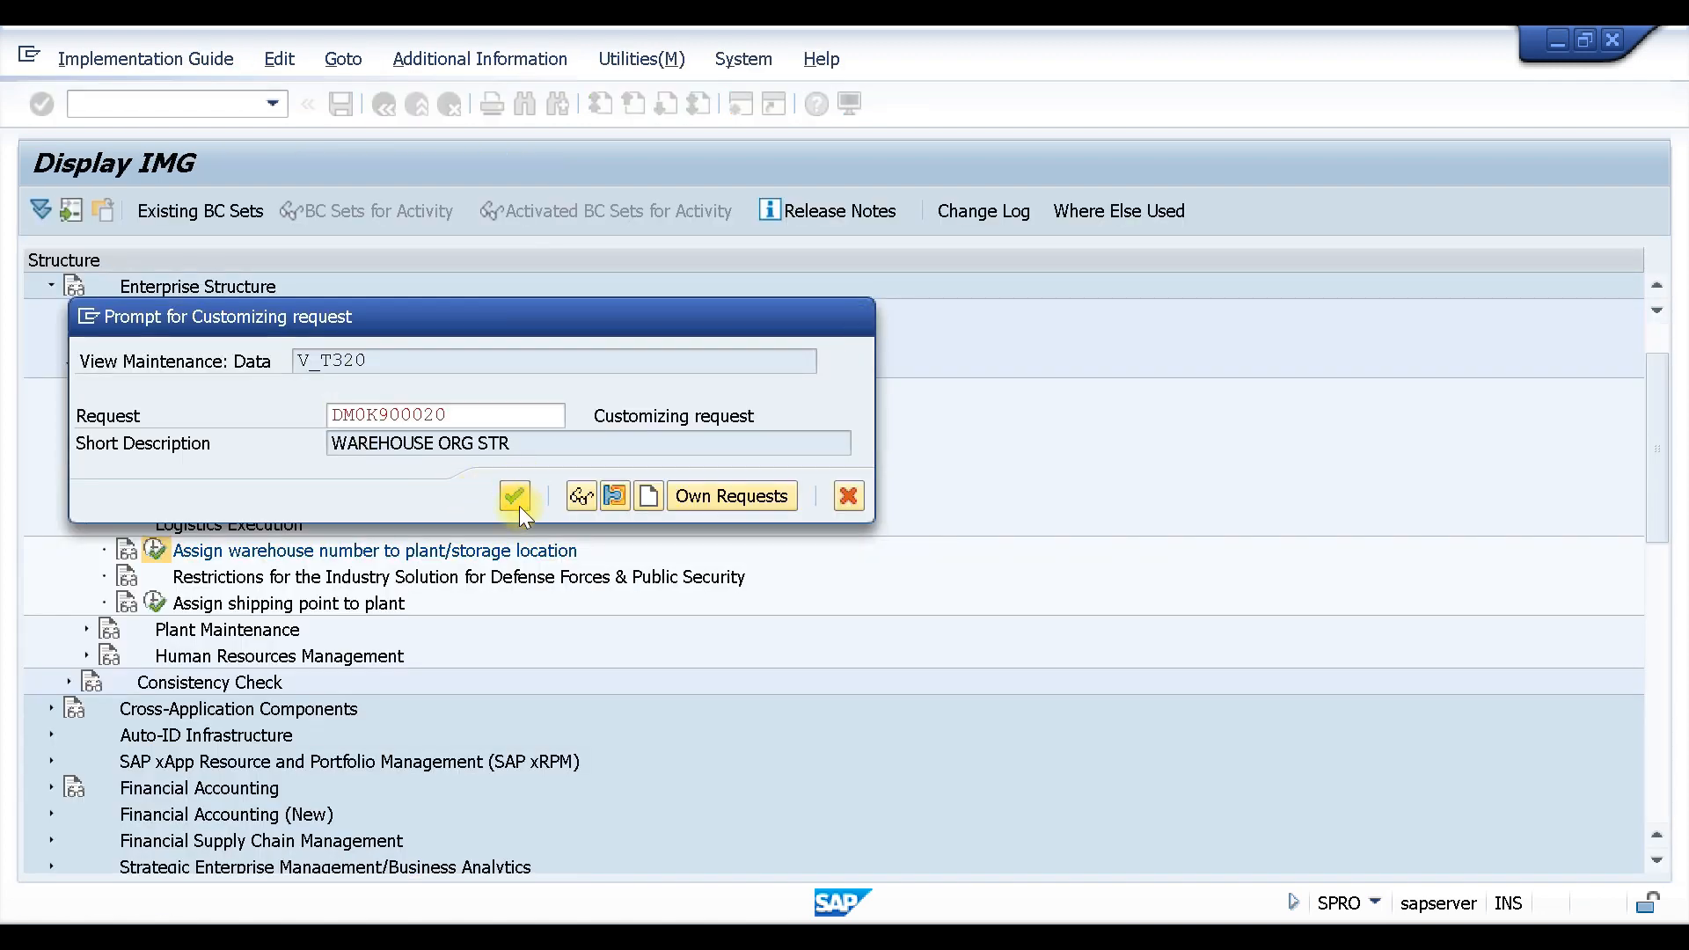
left_click(518, 499)
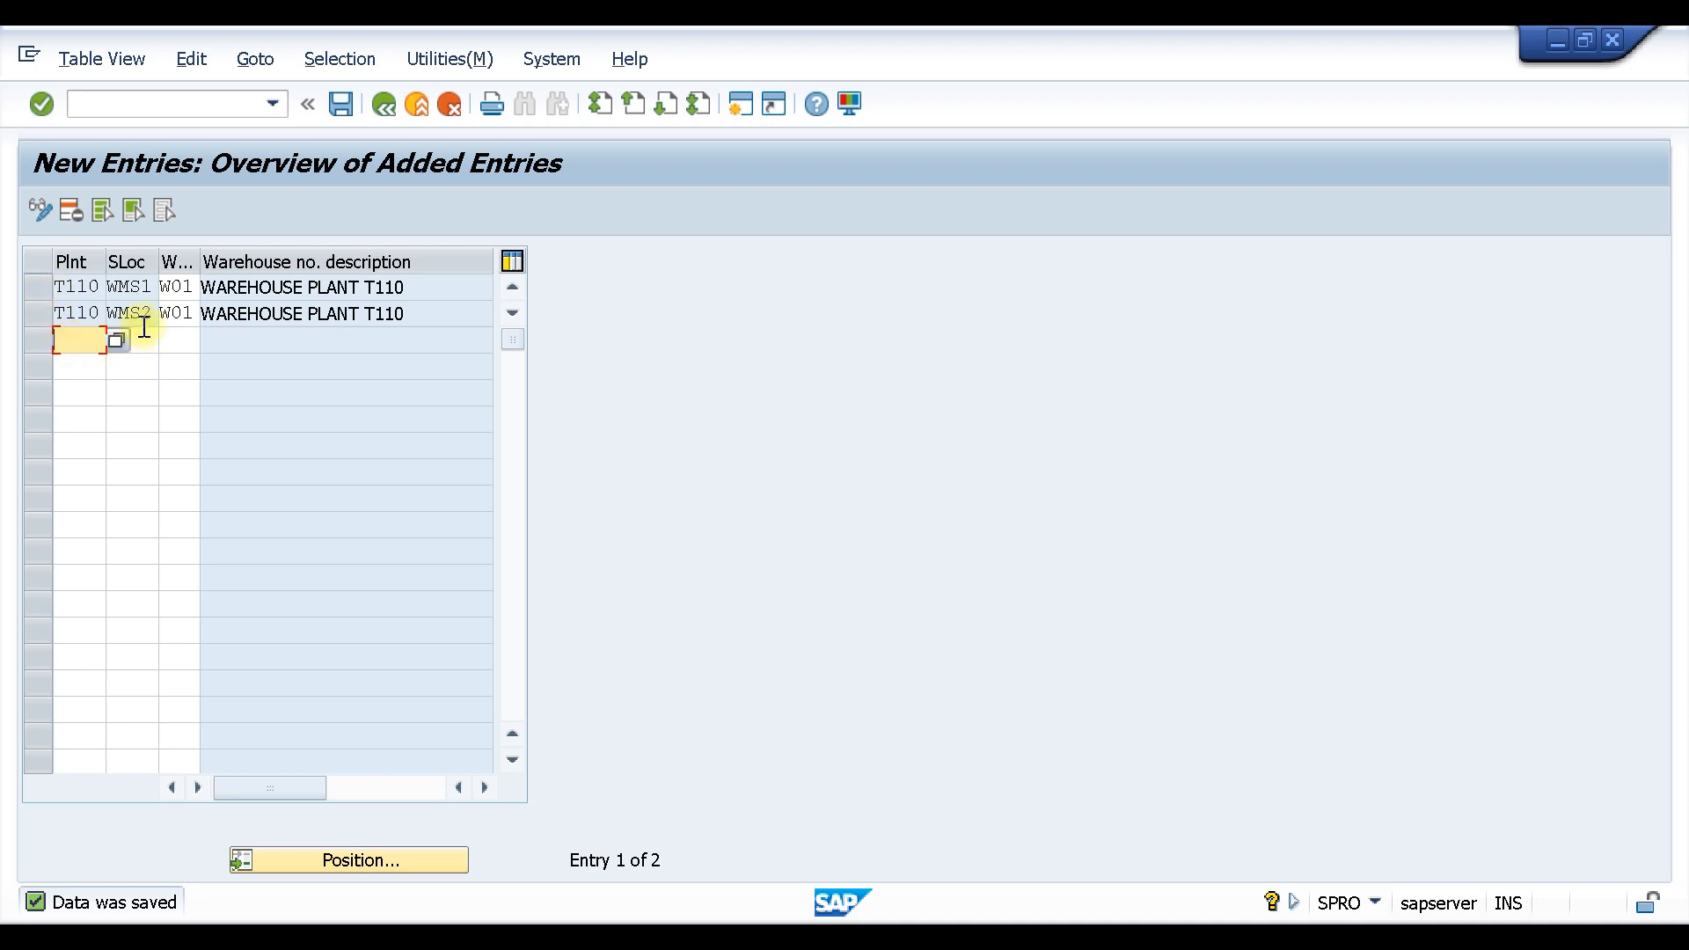
left_click(380, 103)
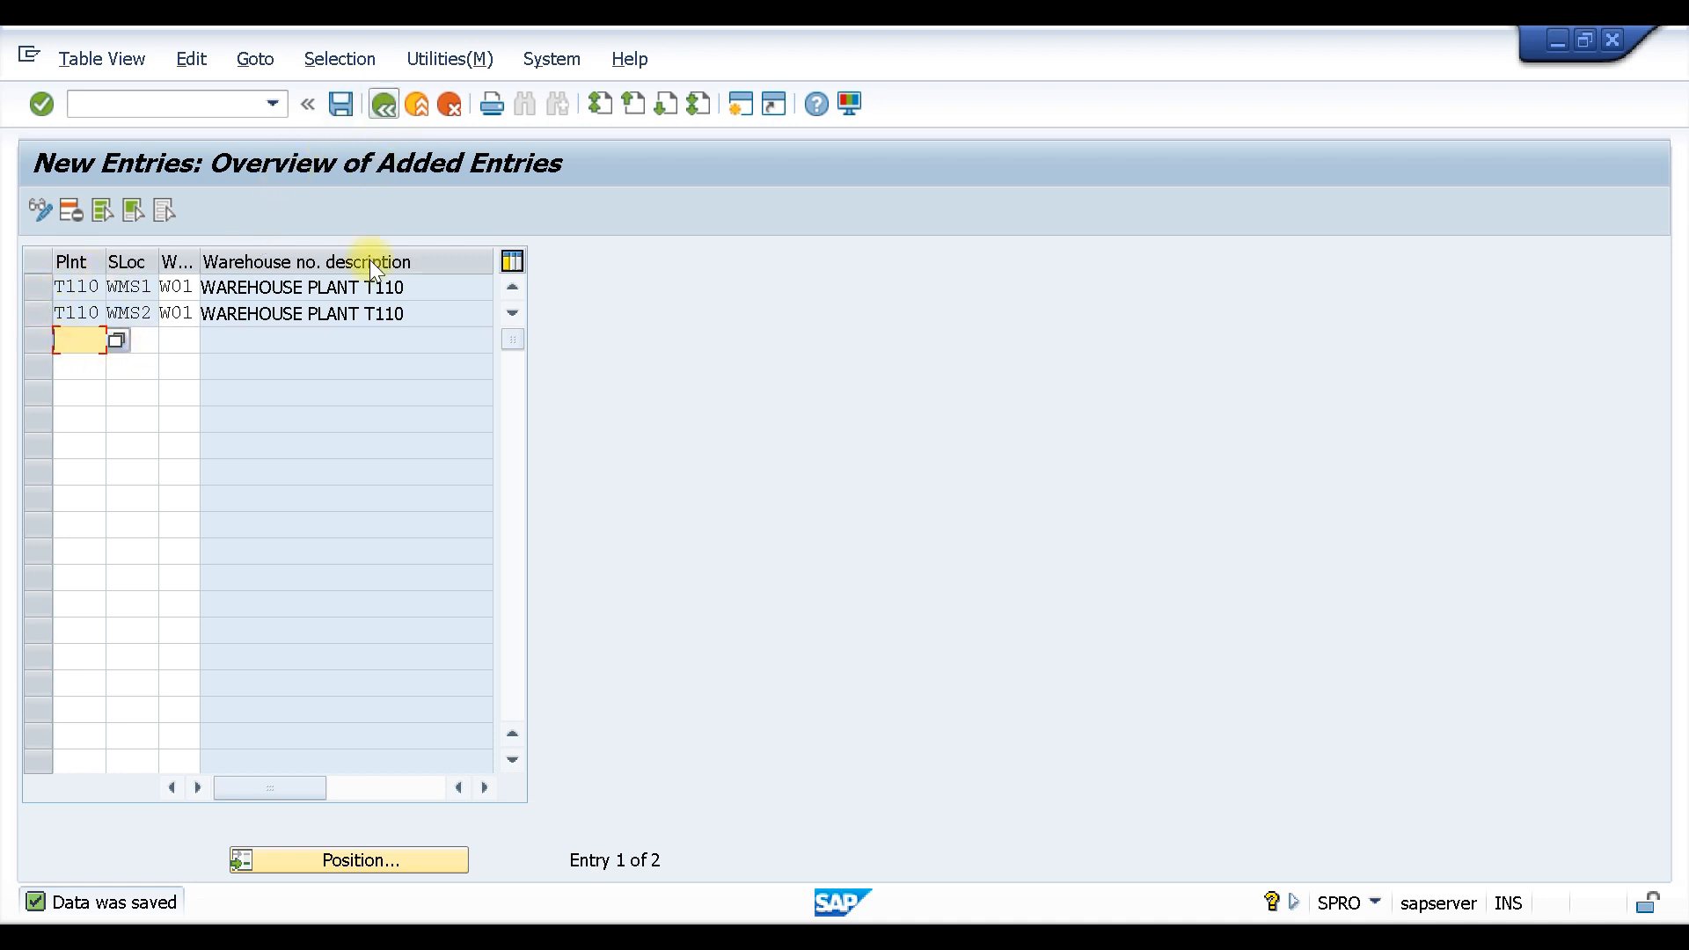
left_click(382, 115)
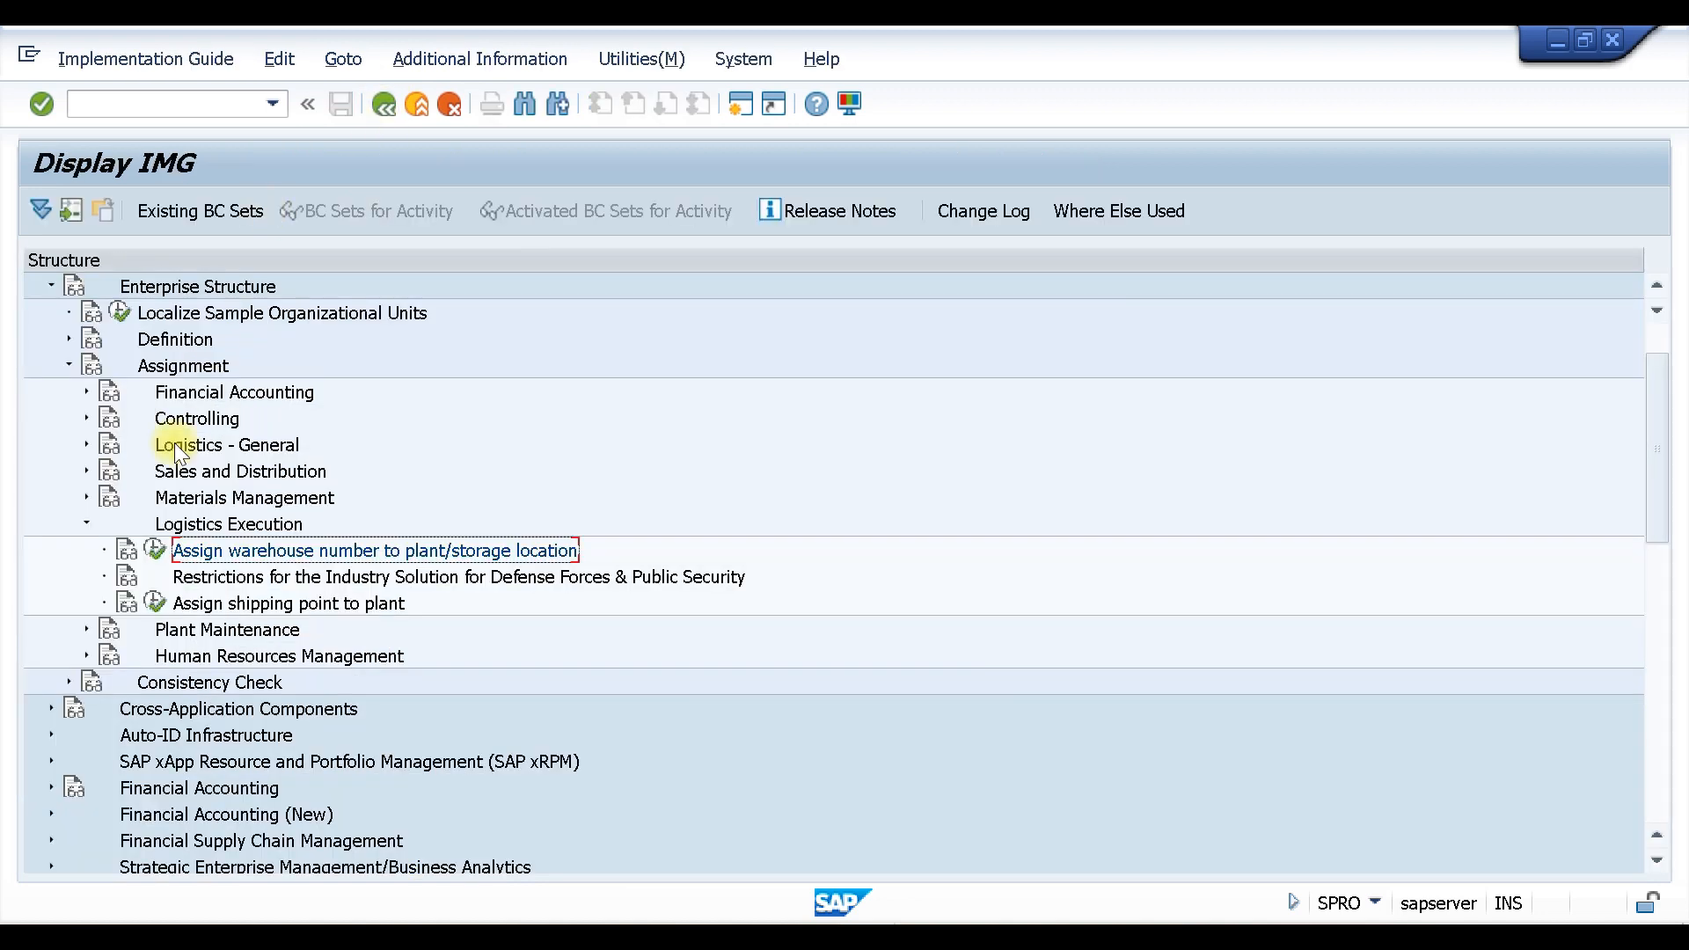
- Collapse the Enterprise Structure branch and expand Warehouse Management under the main Logistics Execution node of the implementation guide
left_click(70, 365)
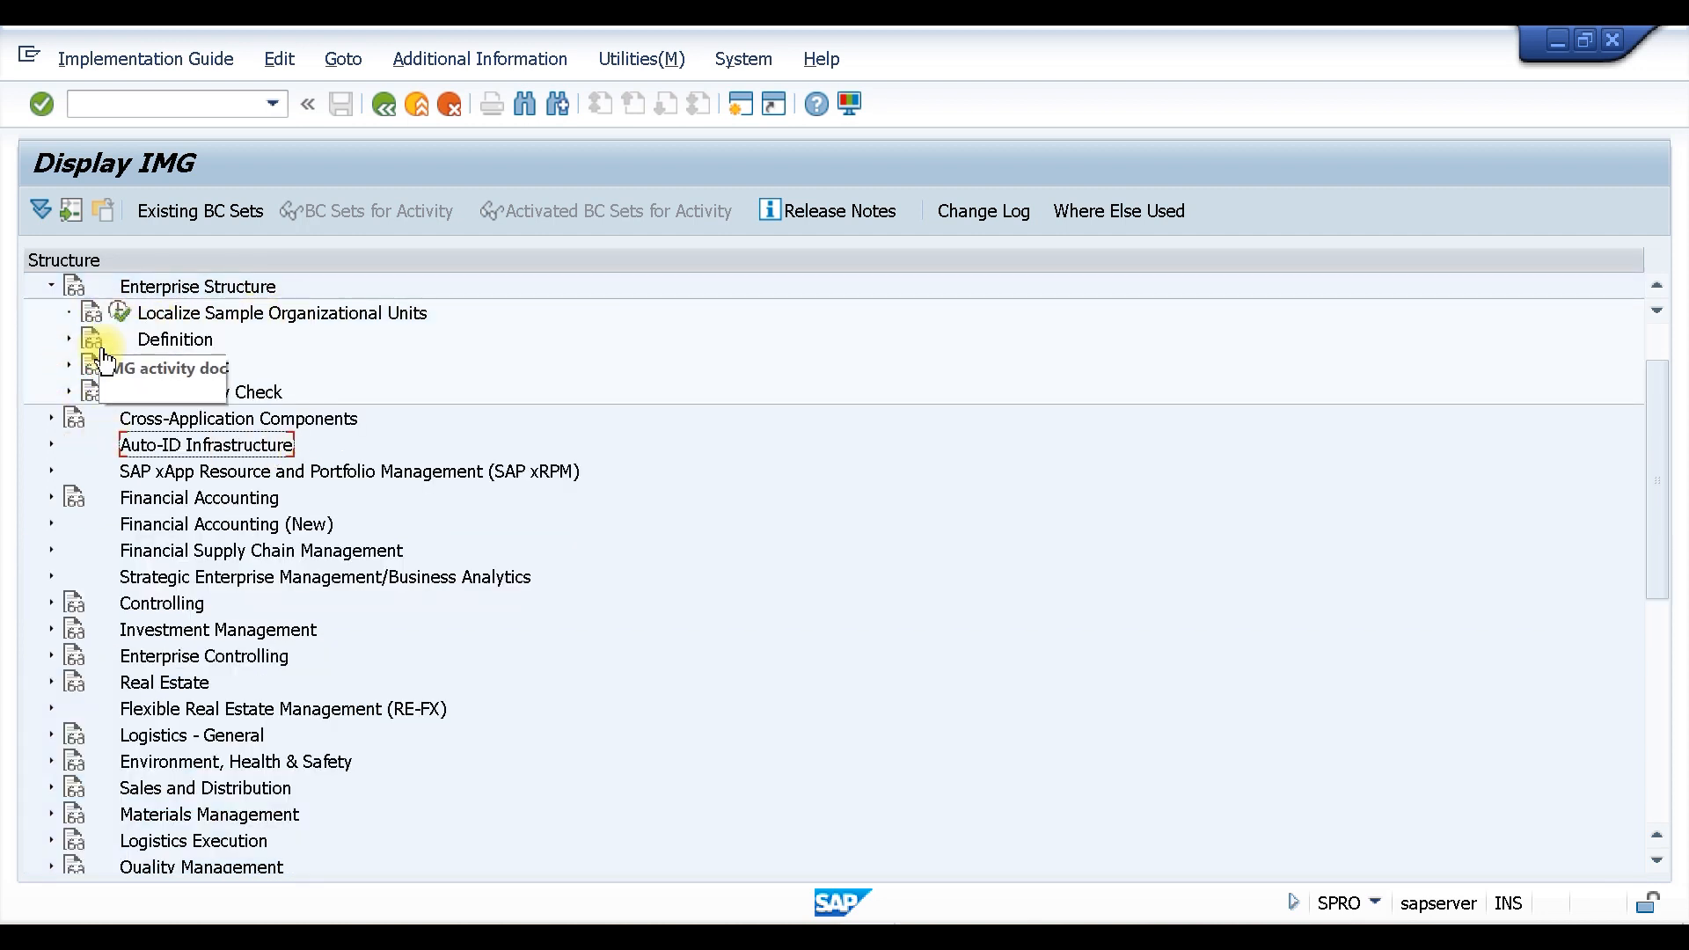
left_click(52, 285)
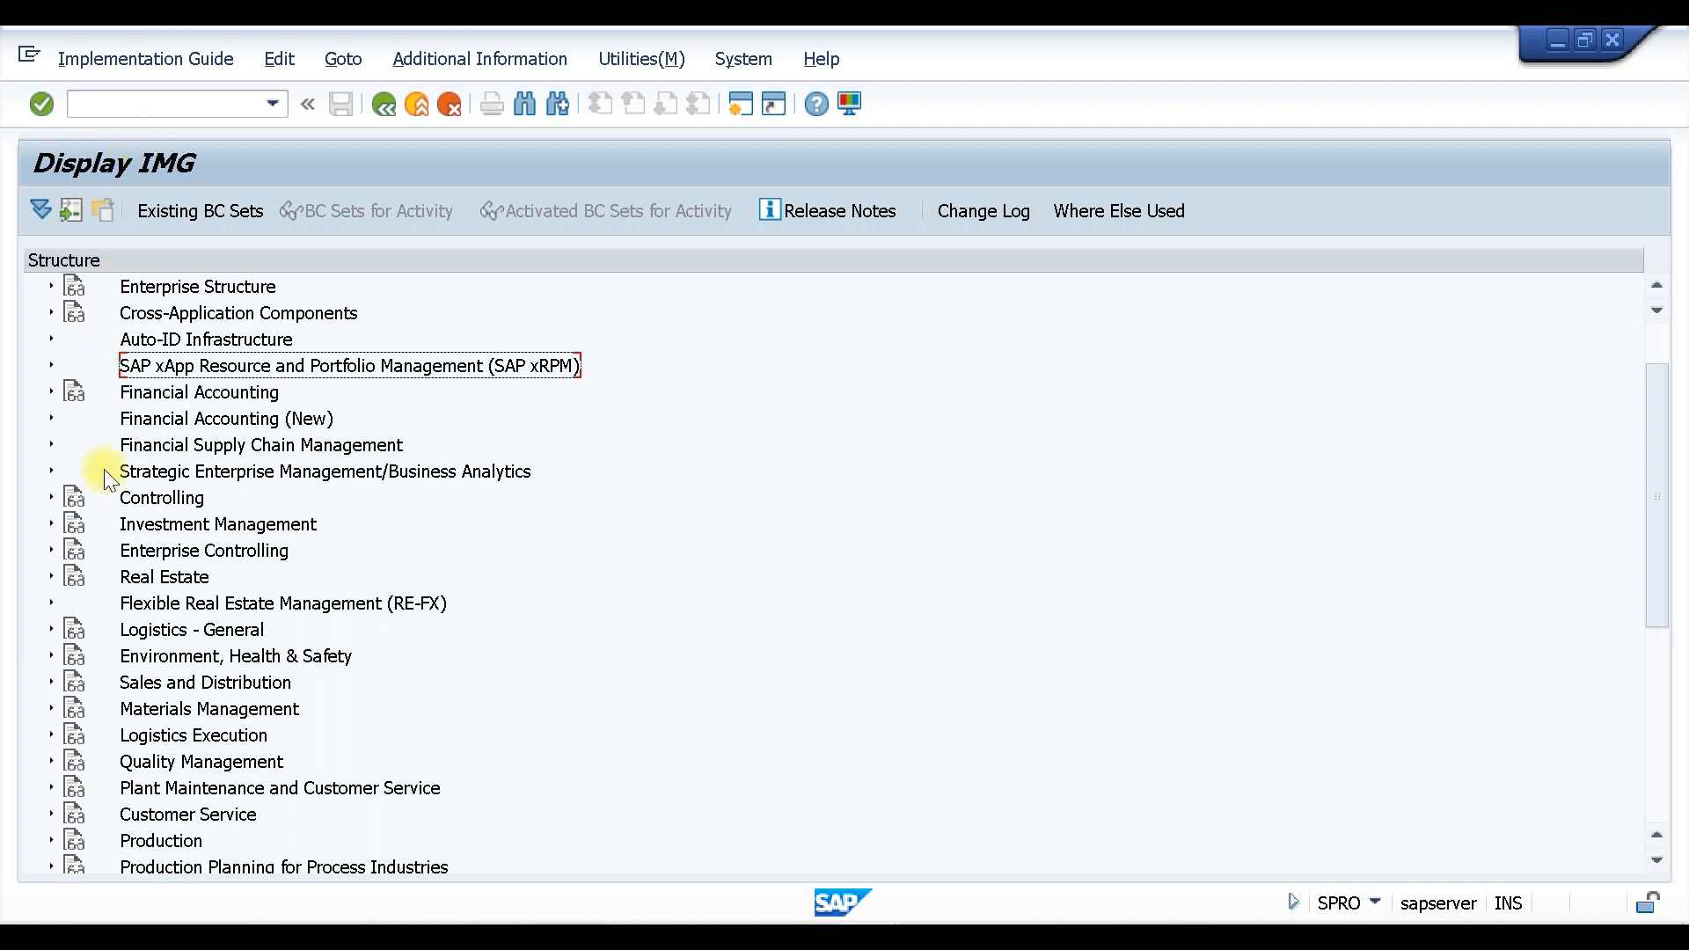
left_click(50, 736)
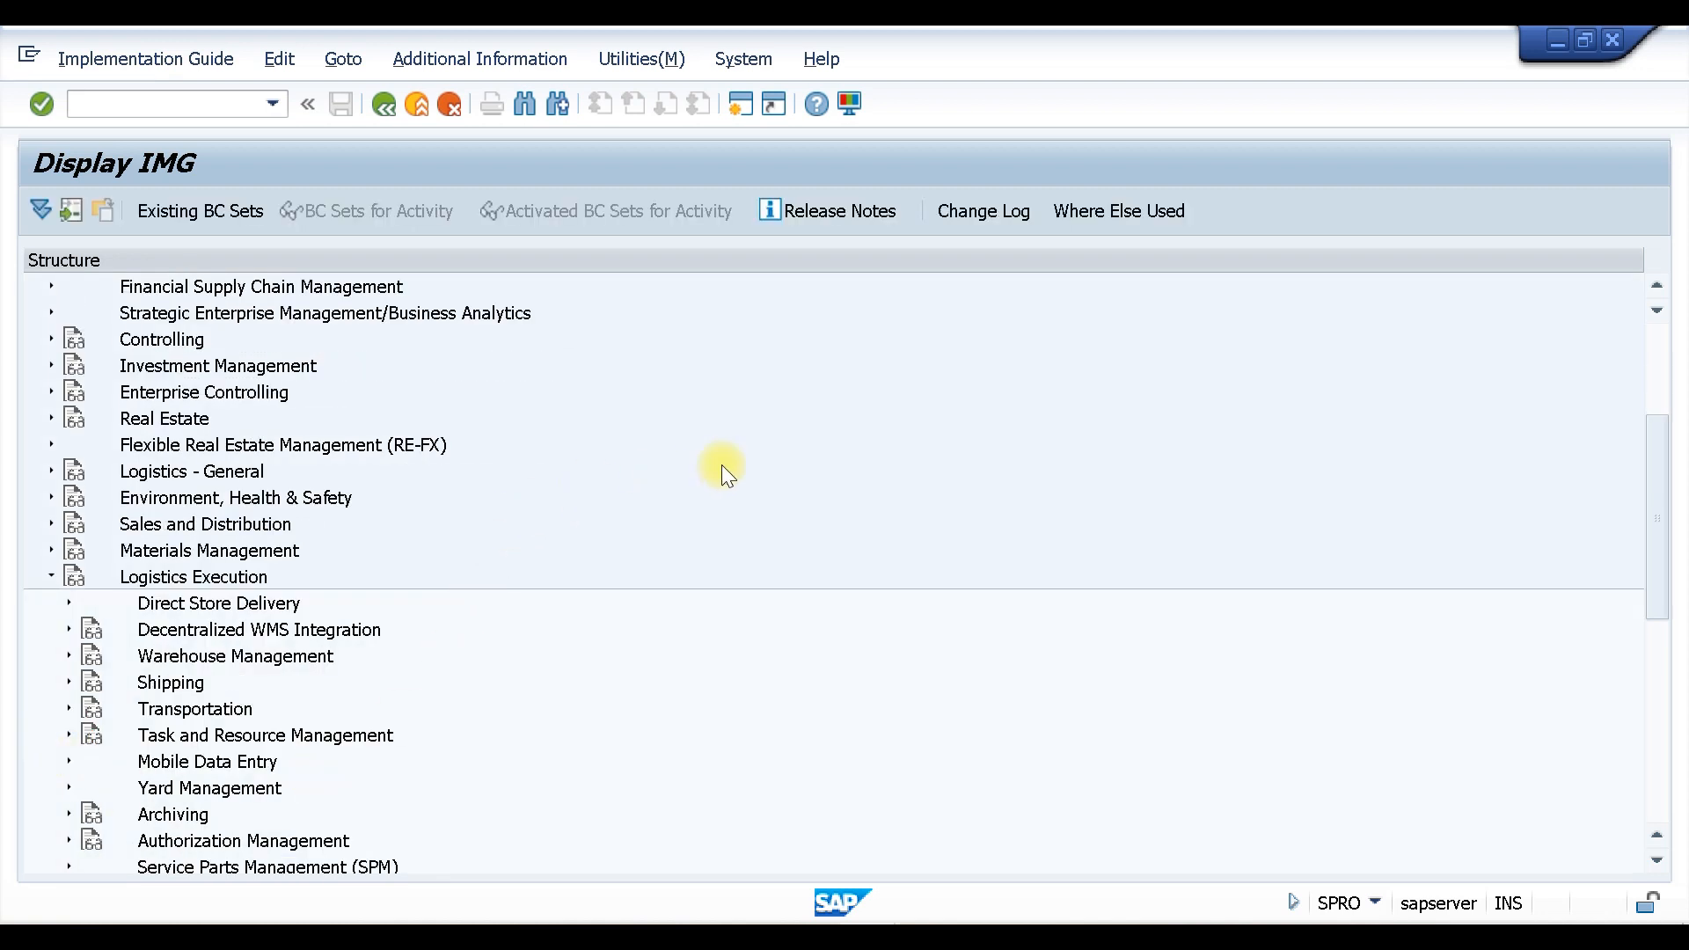
scroll(723, 463, "down", 2)
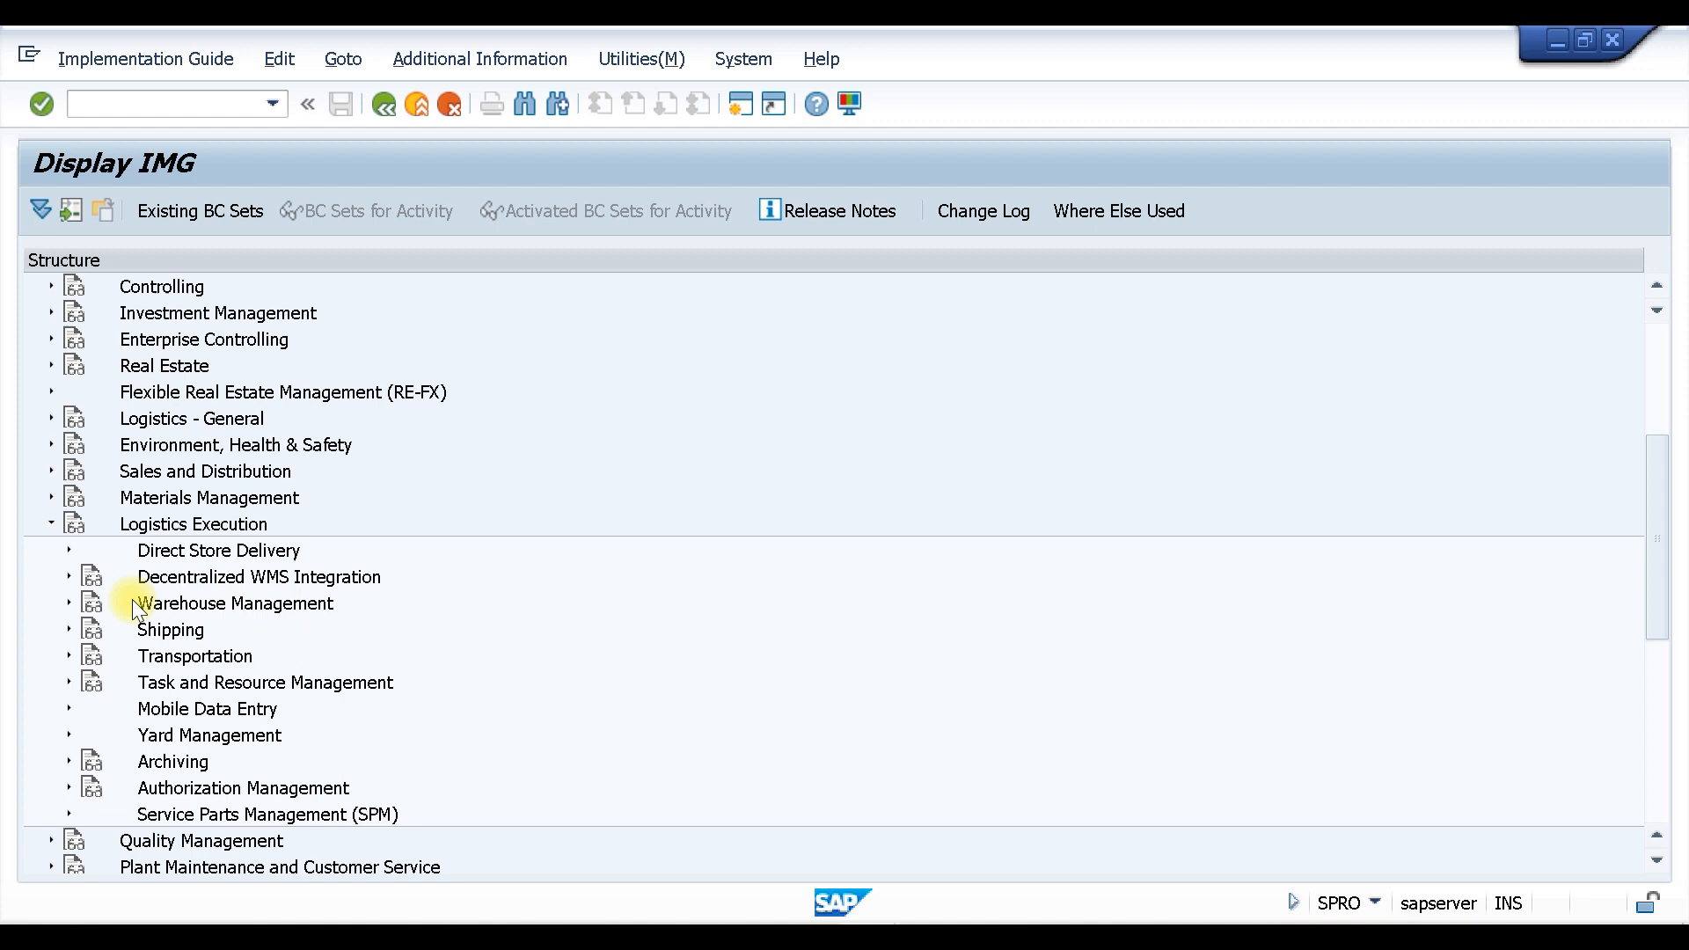
scroll(454, 577, "up", 4)
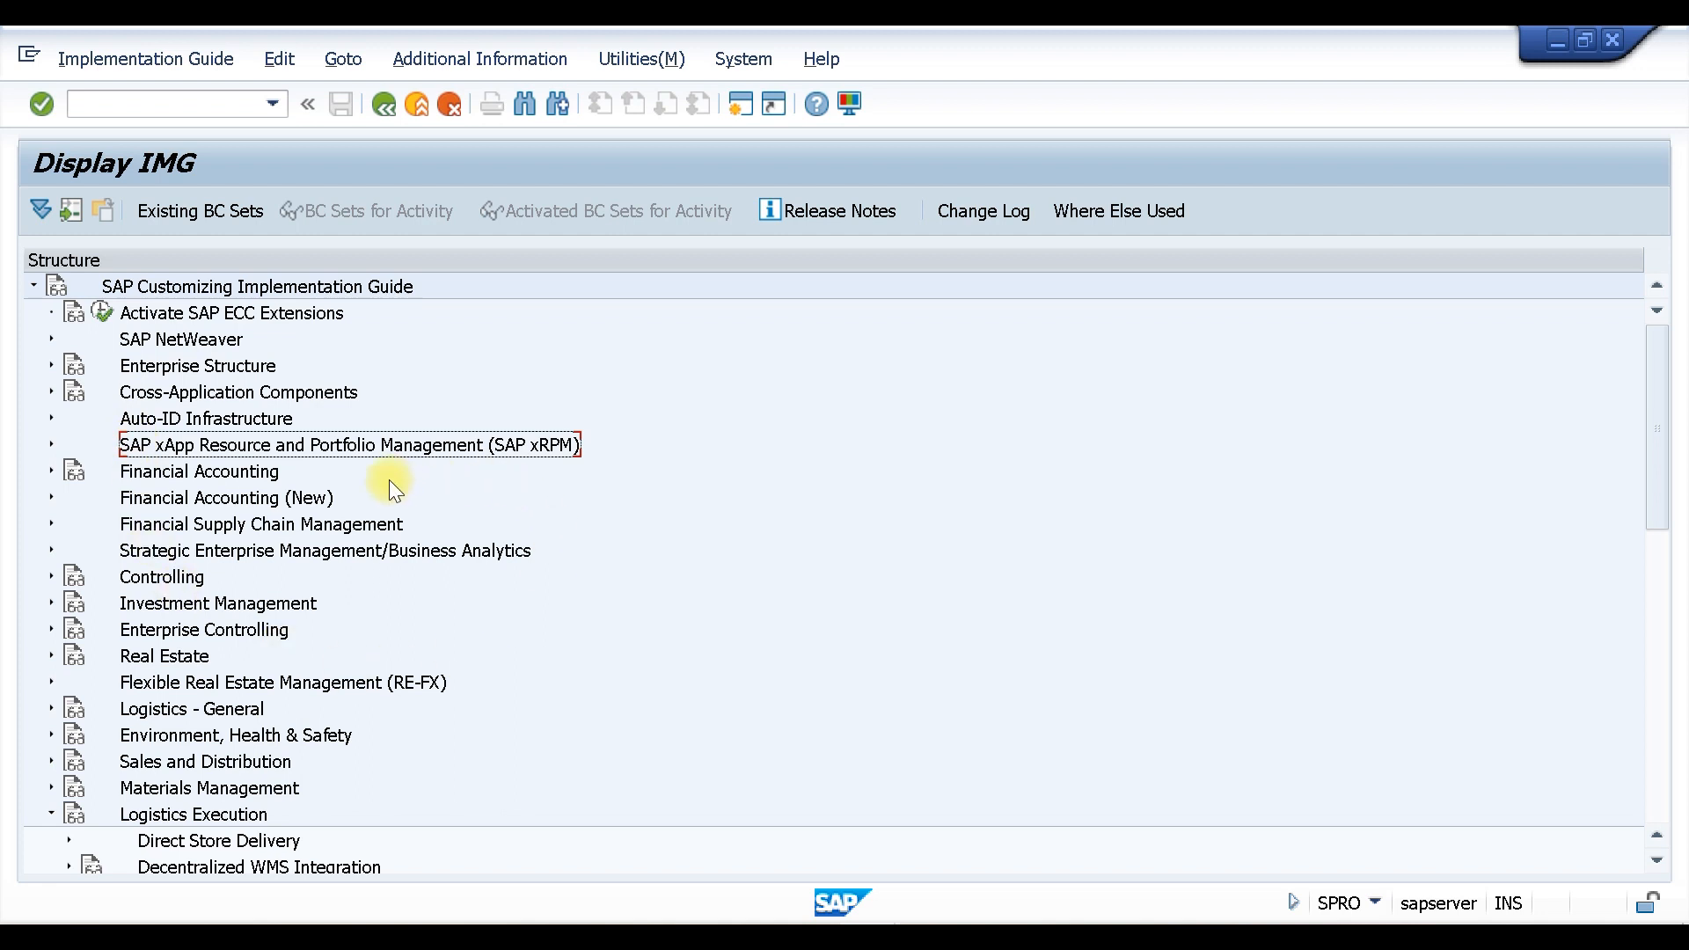
scroll(323, 500, "down", 3)
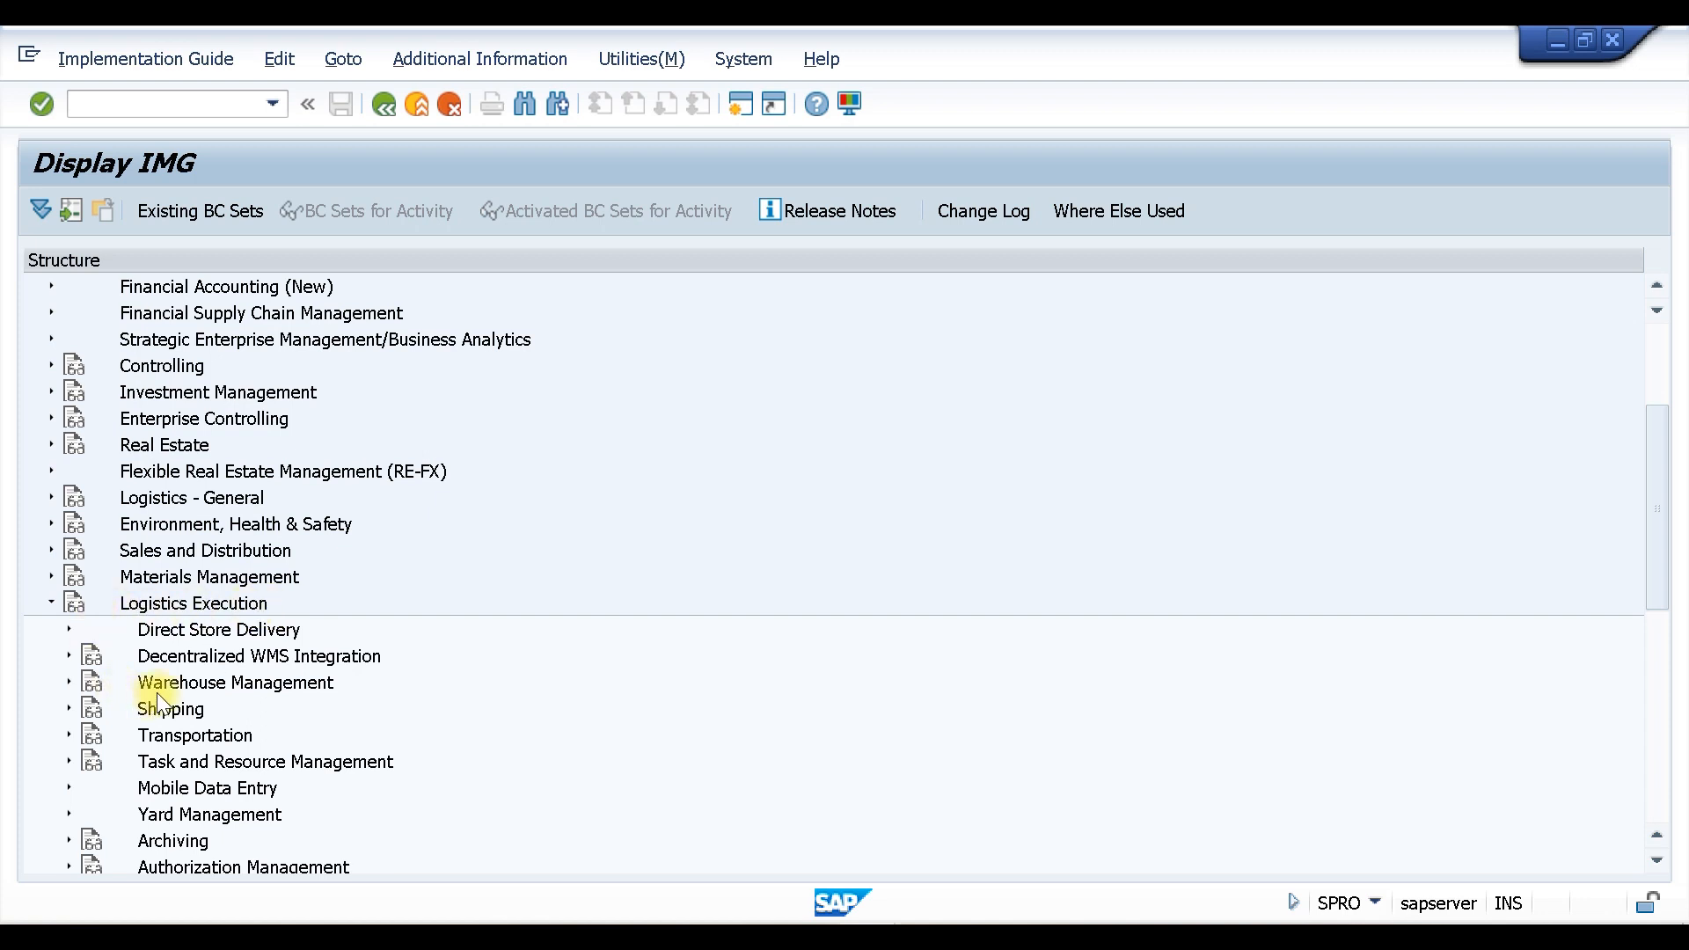
left_click(68, 683)
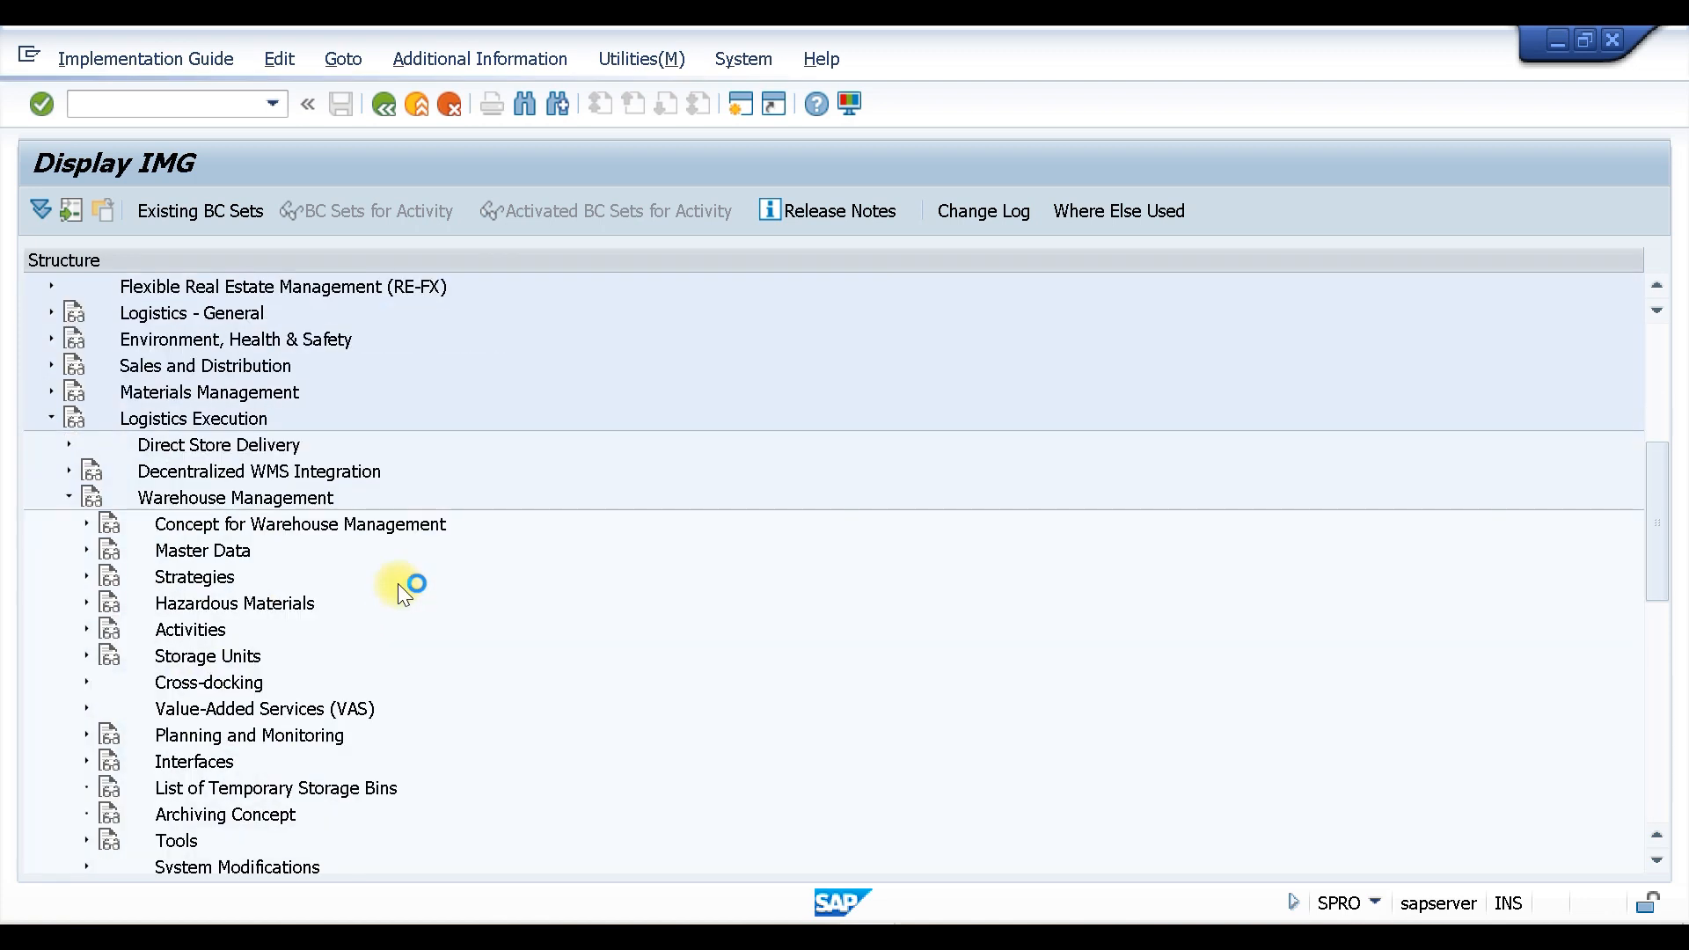
- Open the control parameters for warehouse numbers under Warehouse Management master data and display the details of warehouse W01
left_click(85, 549)
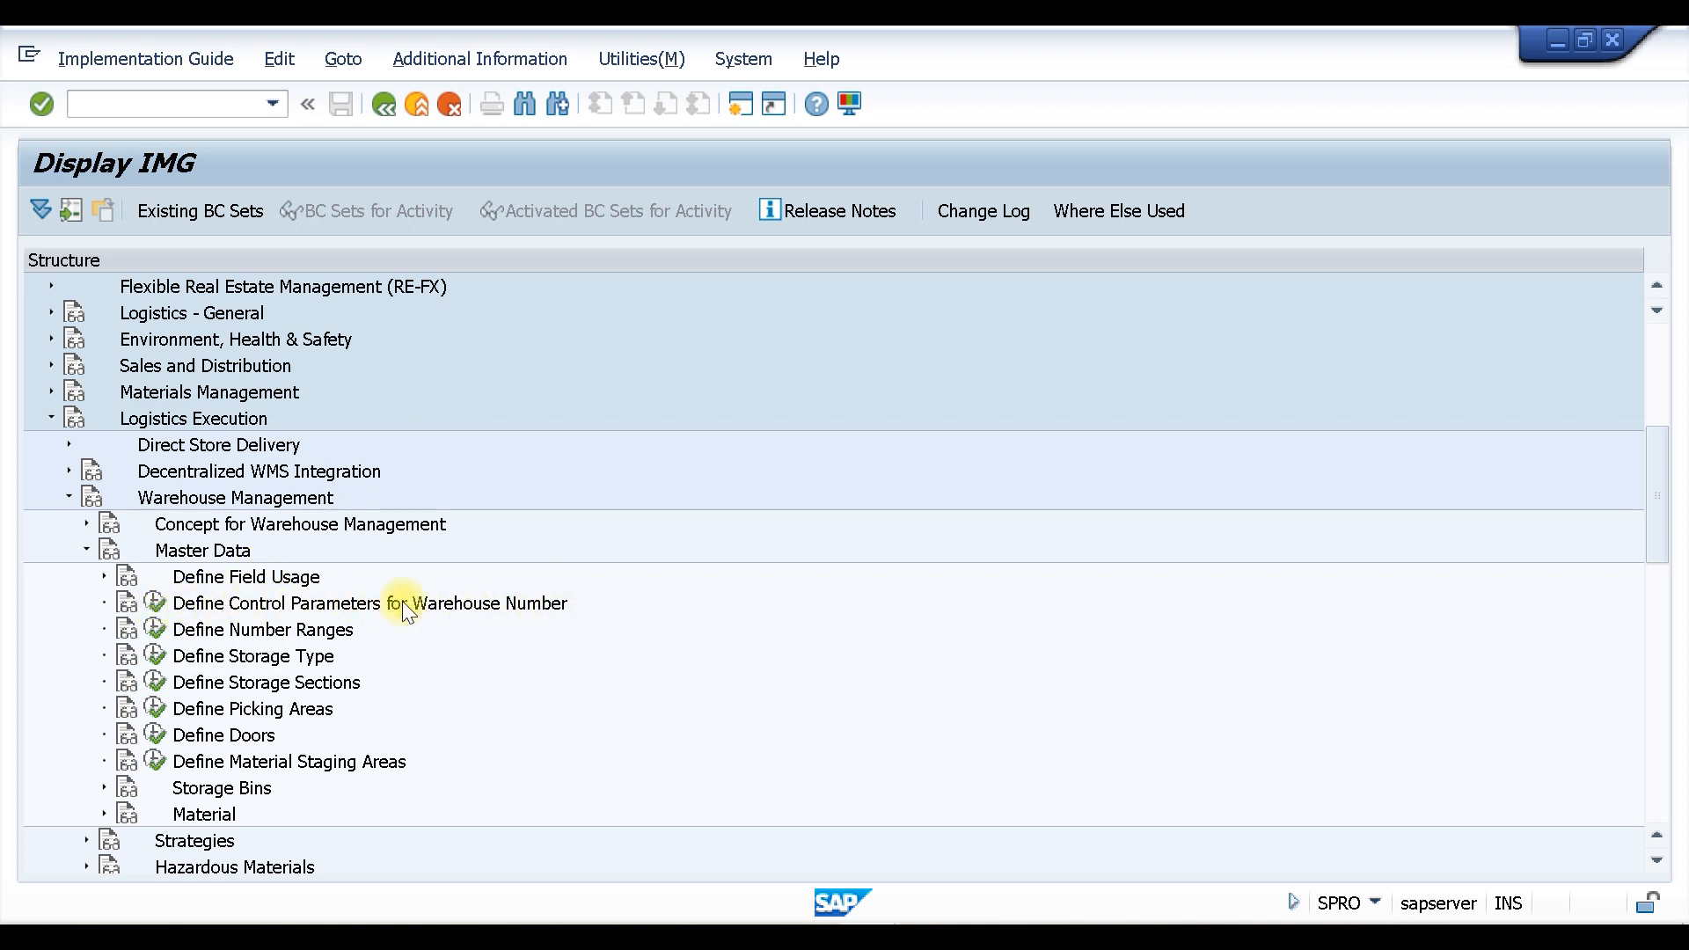
left_click(155, 604)
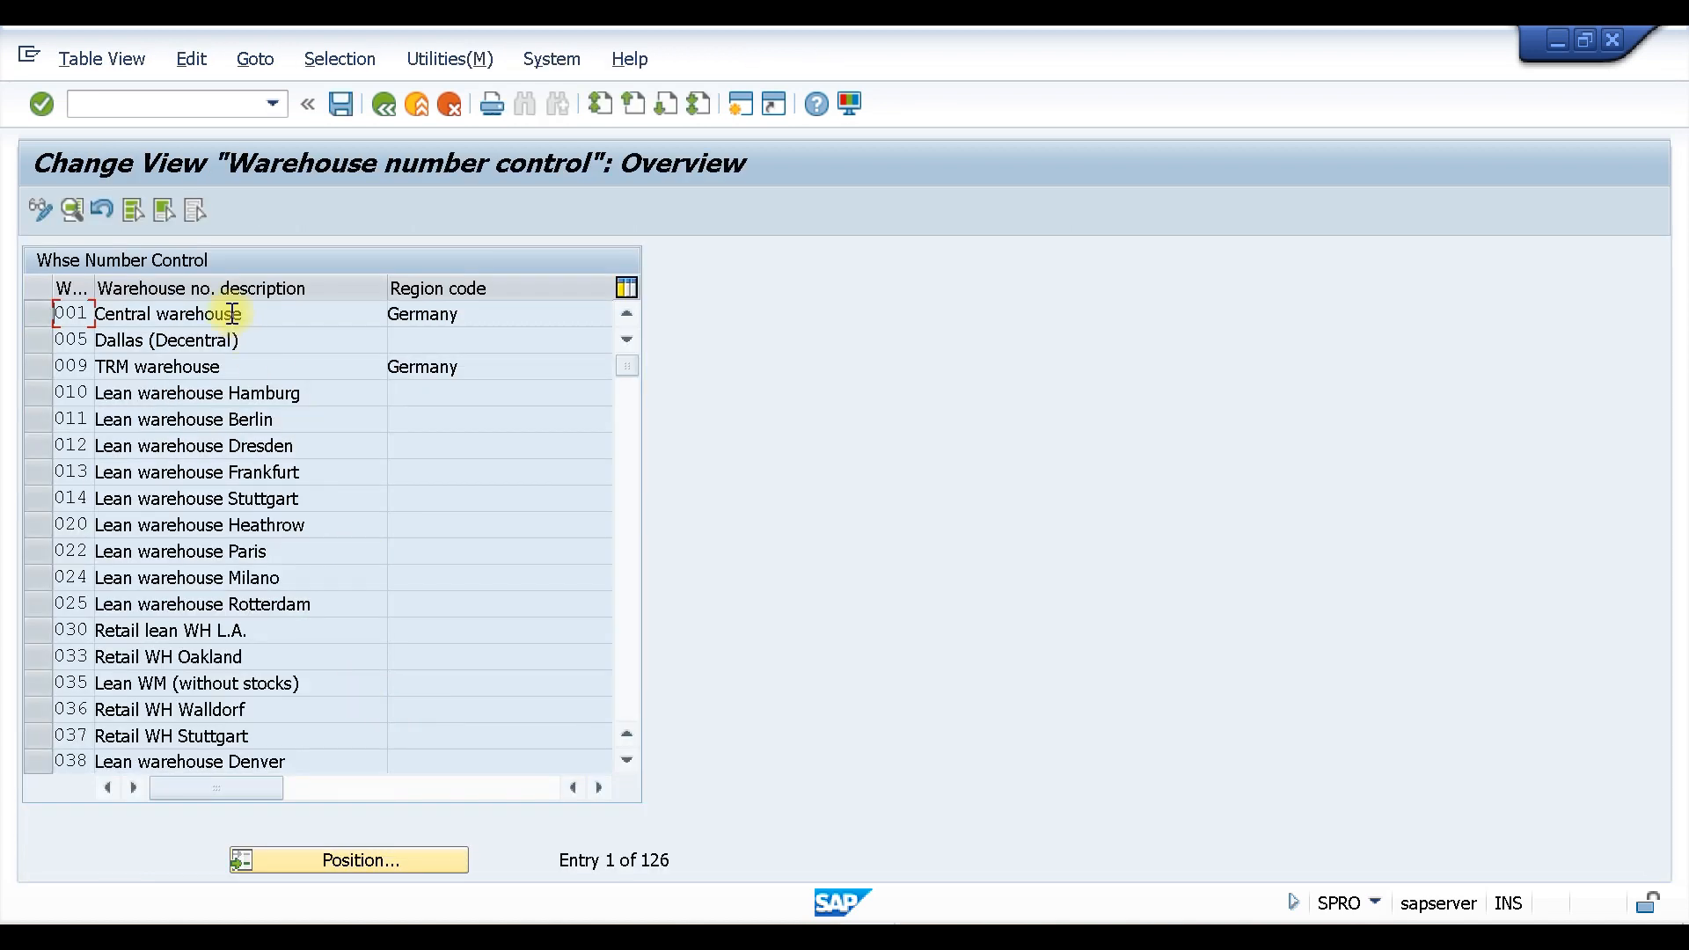
left_click(365, 860)
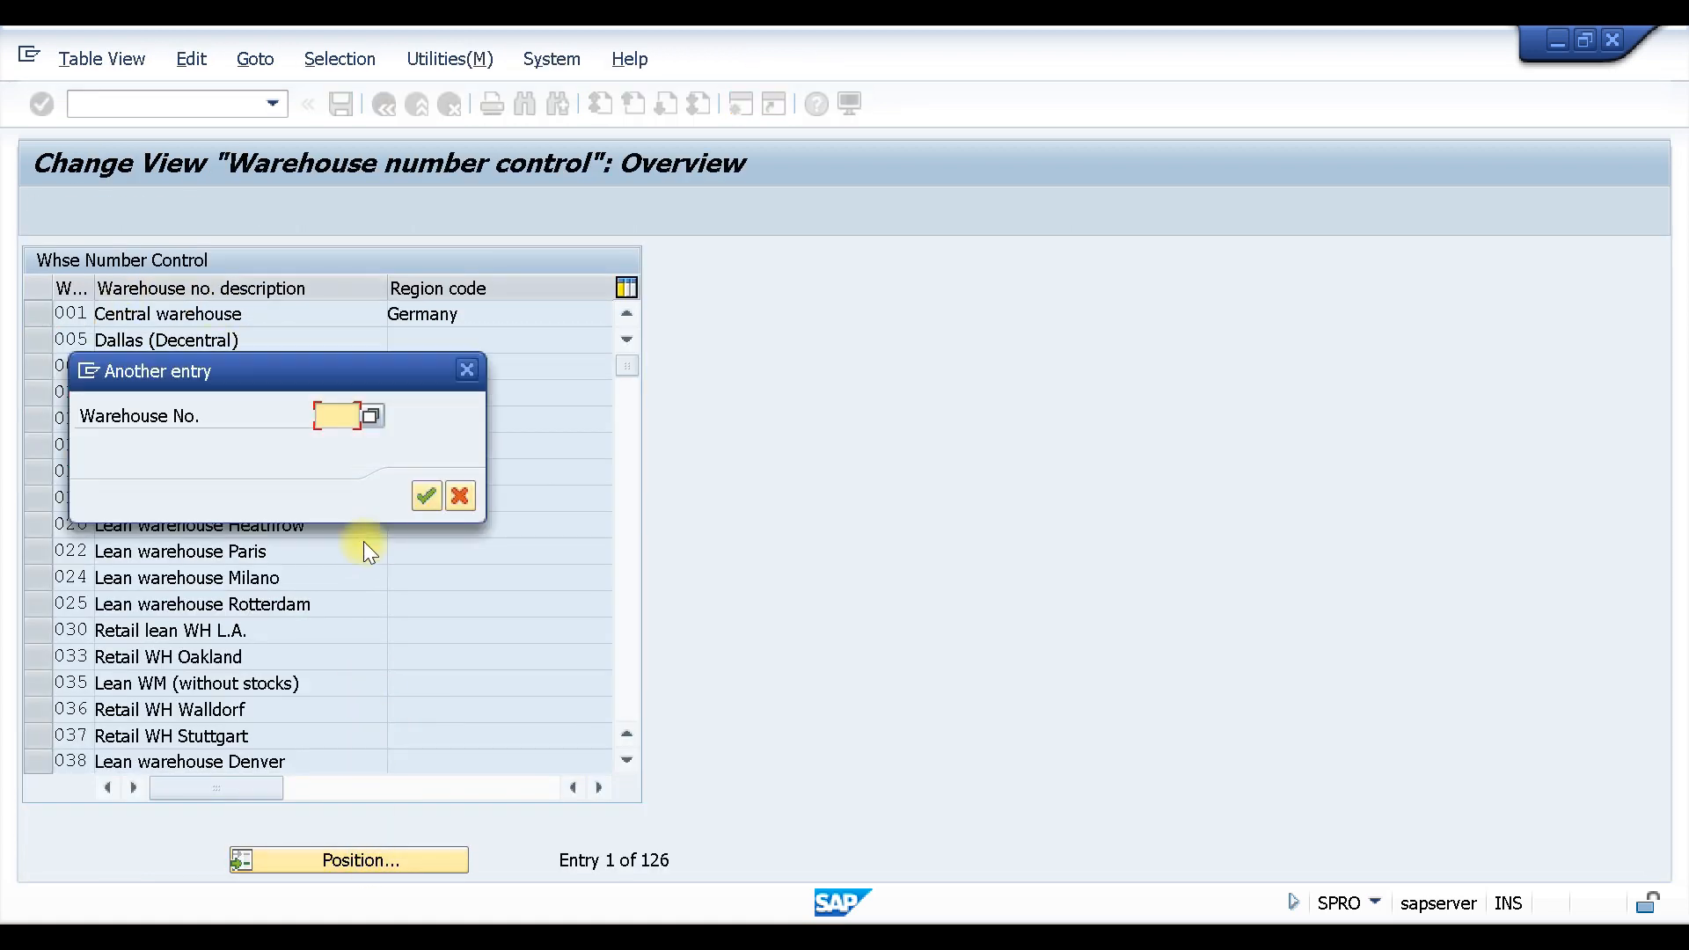
type("901")
key("Return")
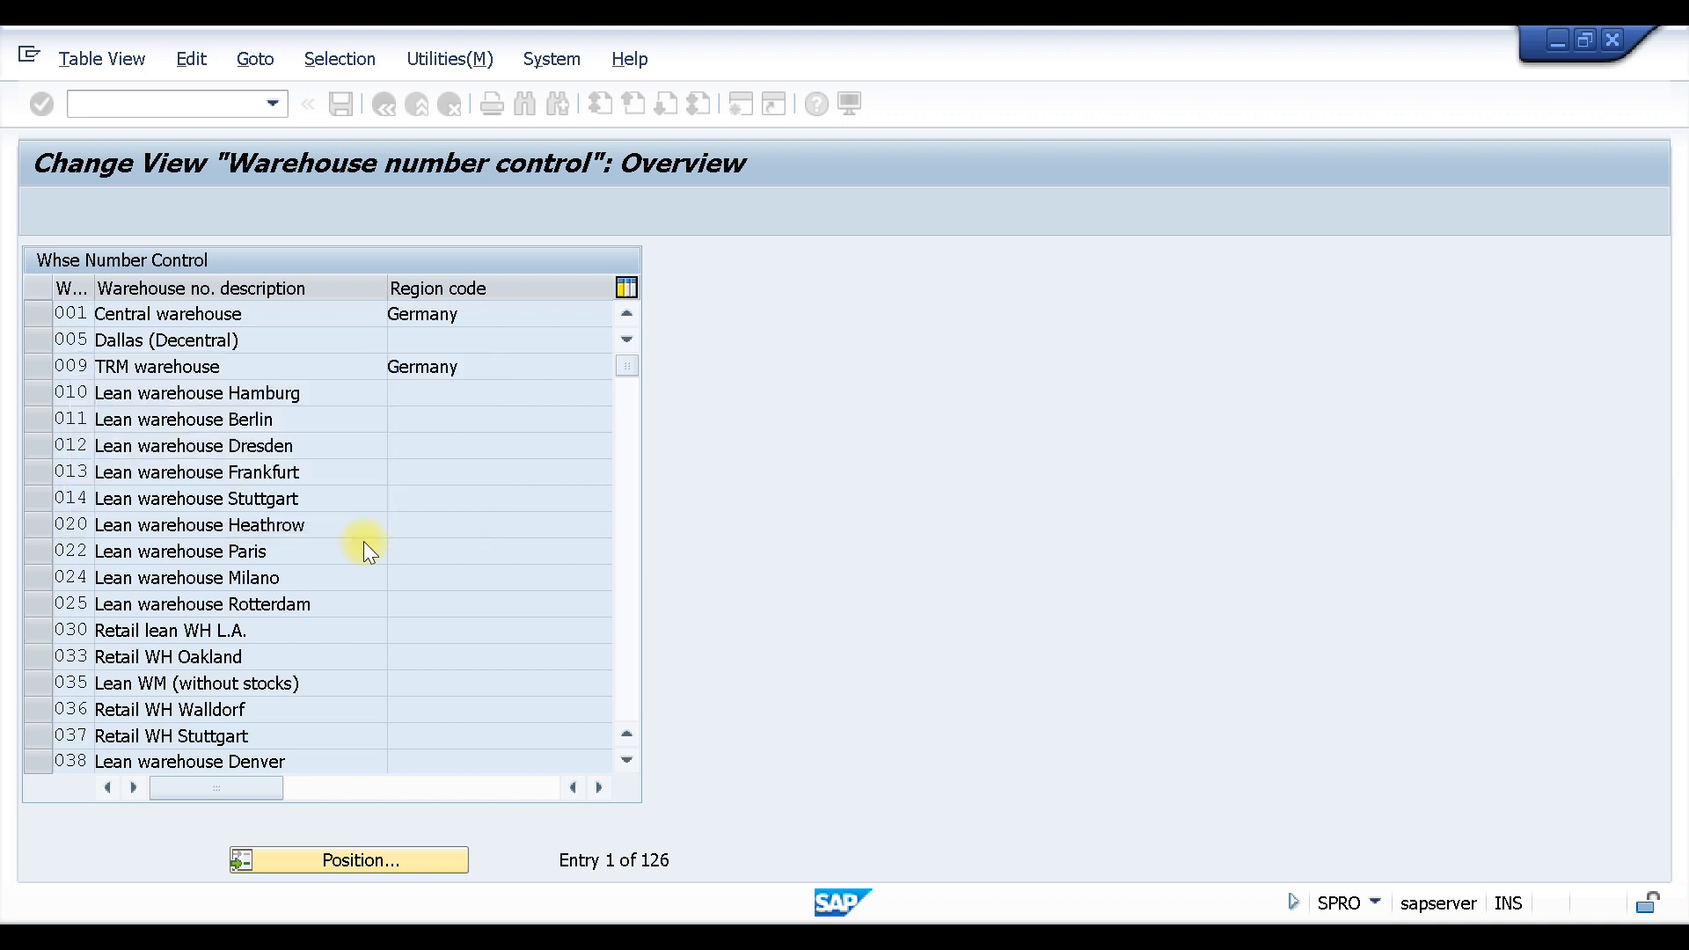
left_click(58, 315)
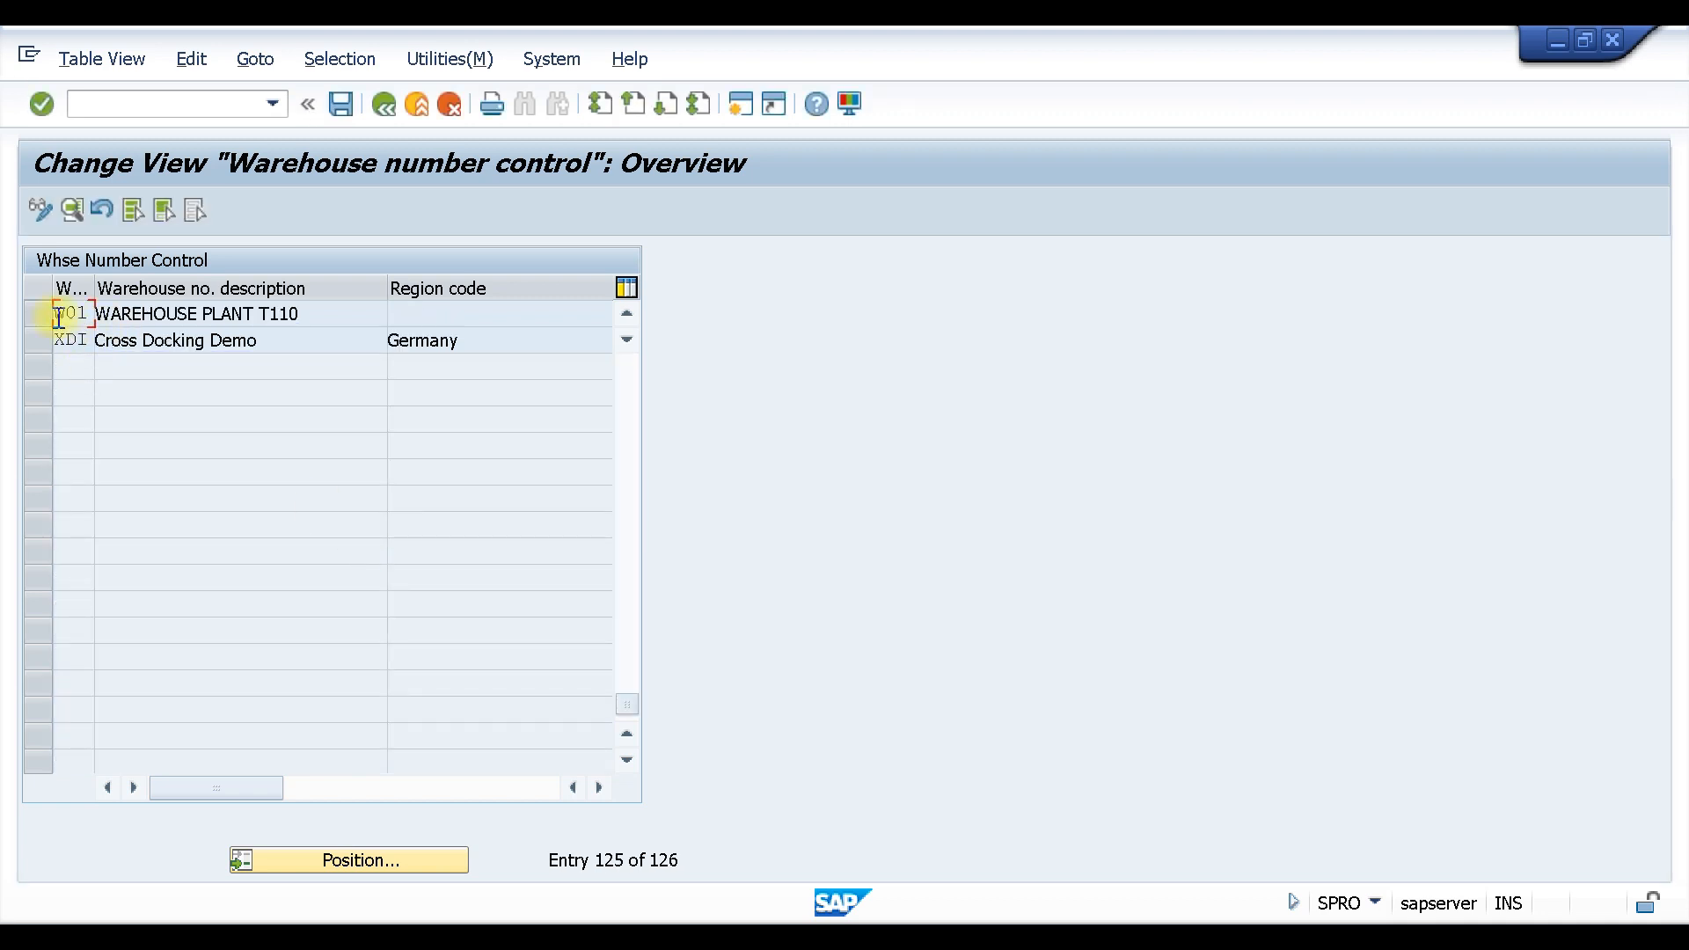
left_click(38, 315)
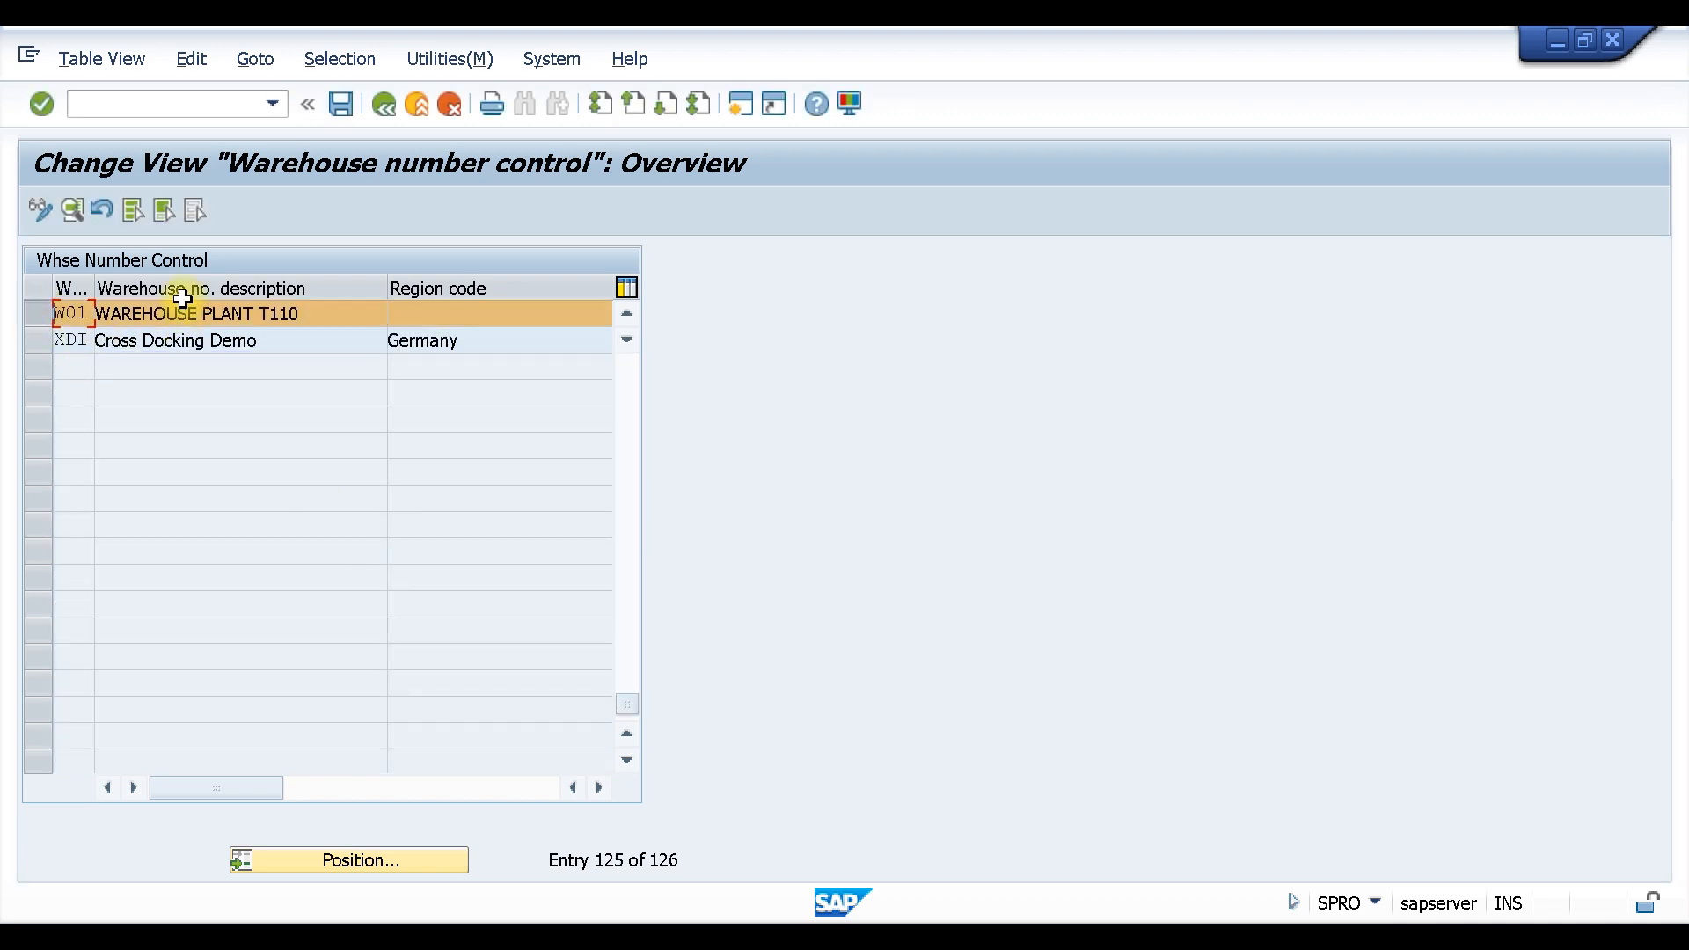
left_click(70, 209)
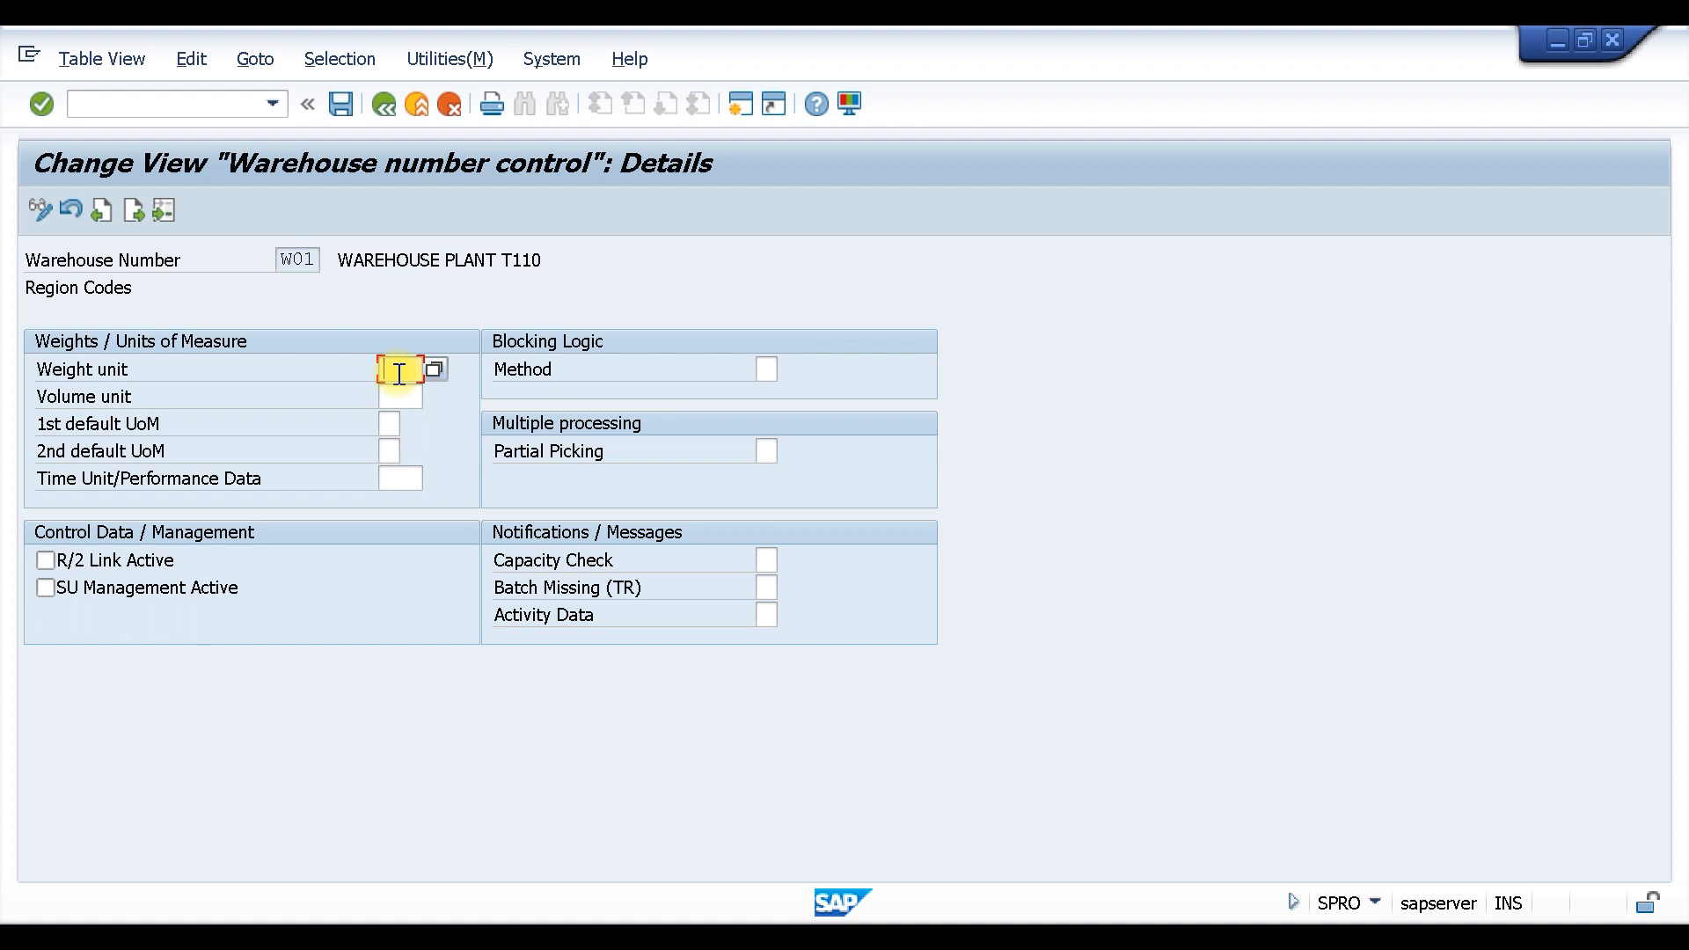
- Set the weight unit to KG and the volume unit to L for warehouse W01
type("KG")
left_click(404, 398)
type("L")
- Set the first default unit of measure to A (Unit of issue) and the second to B (Order unit)
left_click(389, 423)
left_click(410, 424)
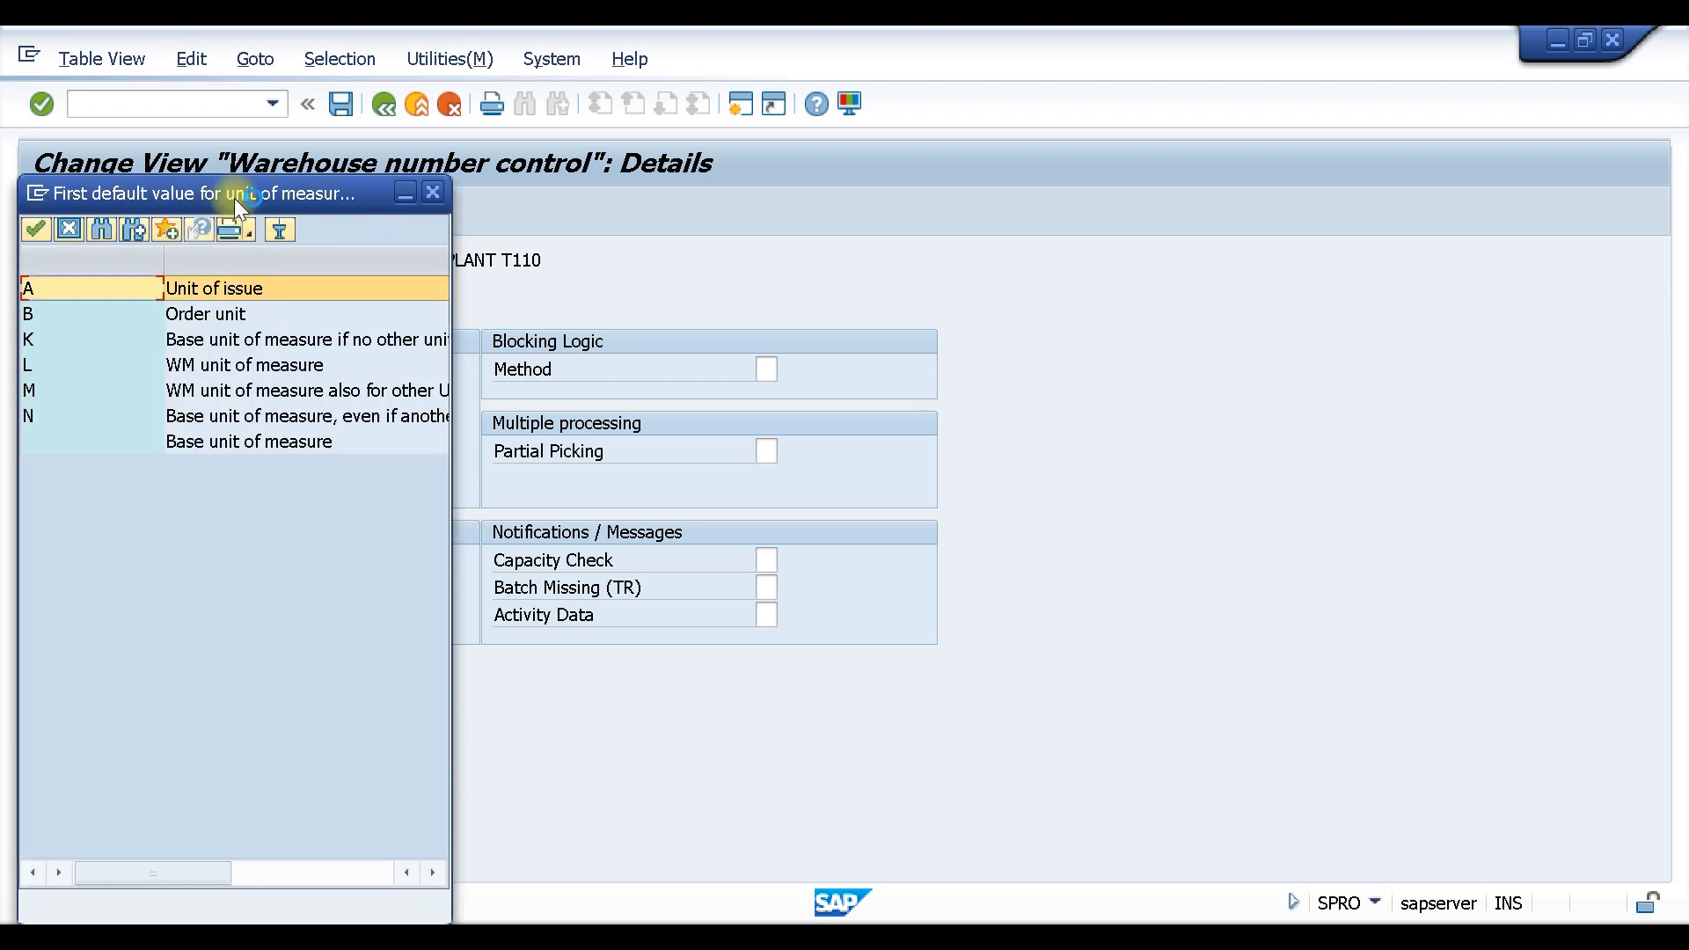
left_click_drag(244, 188, 405, 123)
left_click_drag(609, 253, 834, 253)
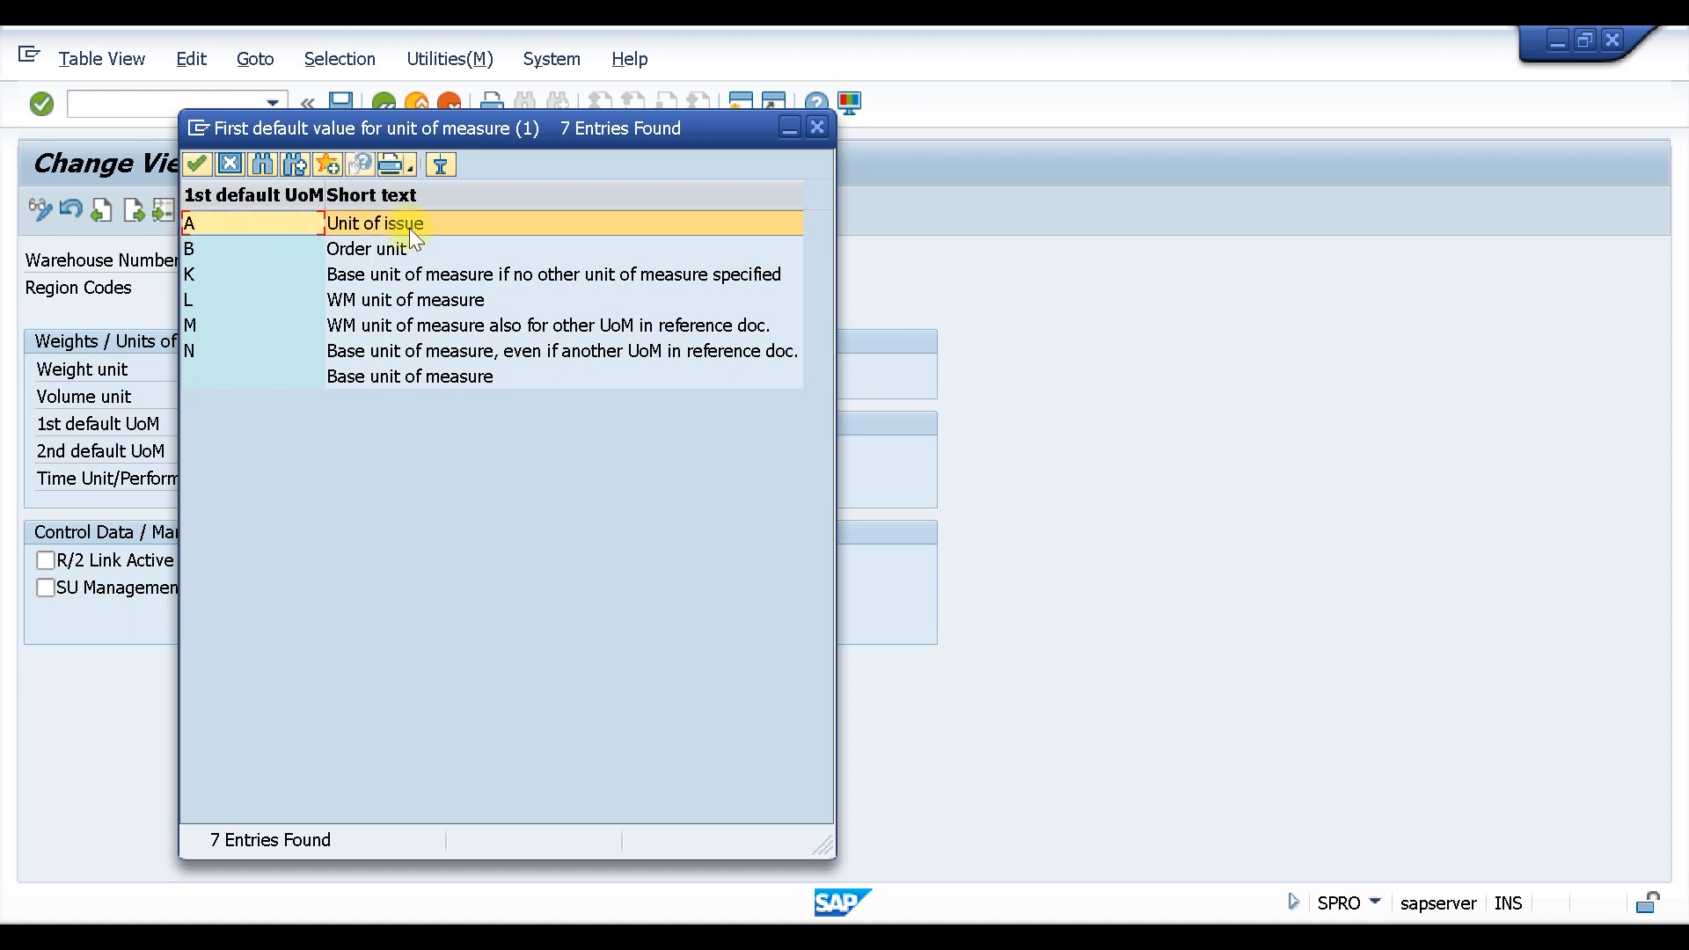
double_click(243, 220)
left_click(389, 450)
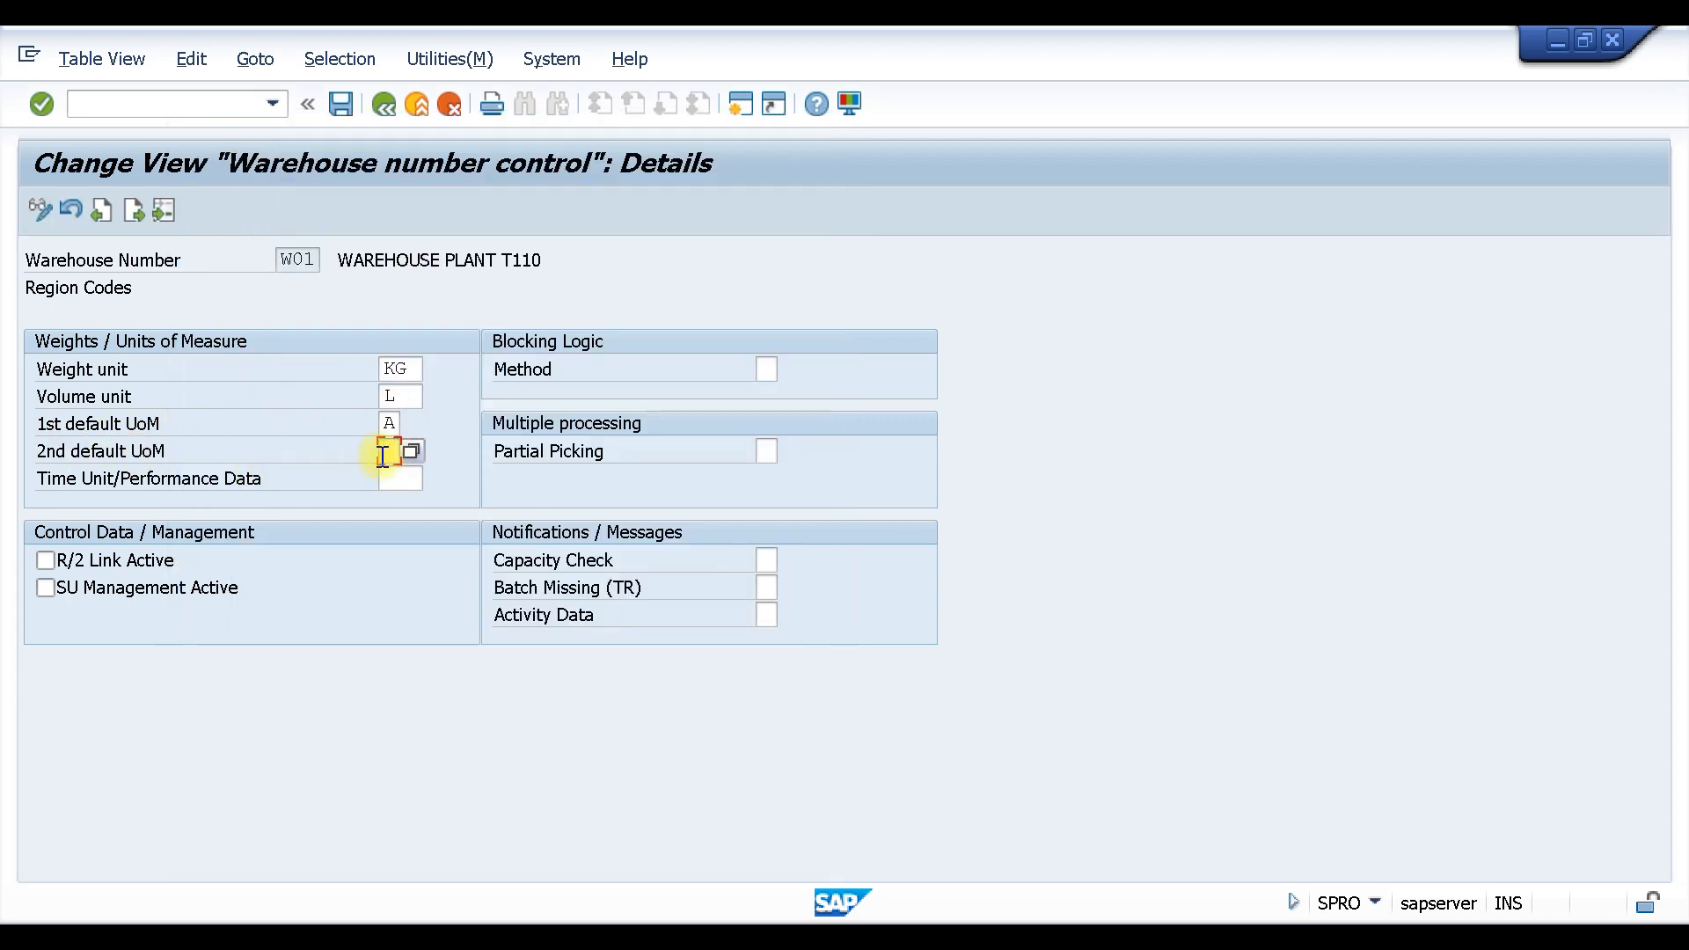
left_click(412, 451)
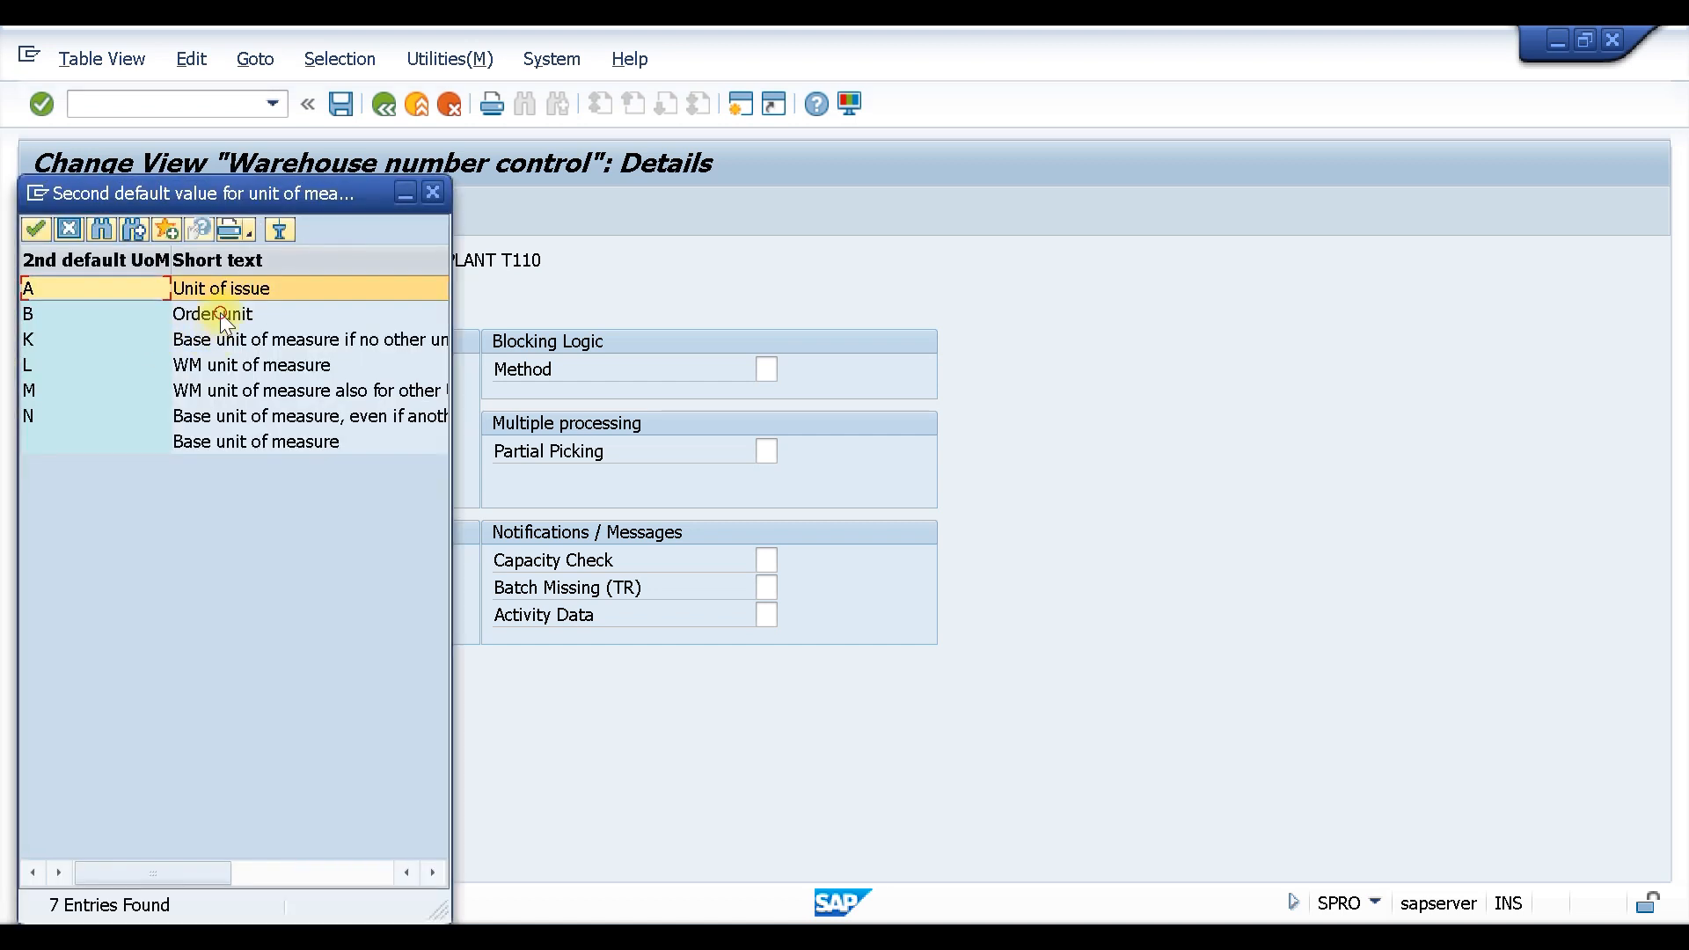
left_click(220, 314)
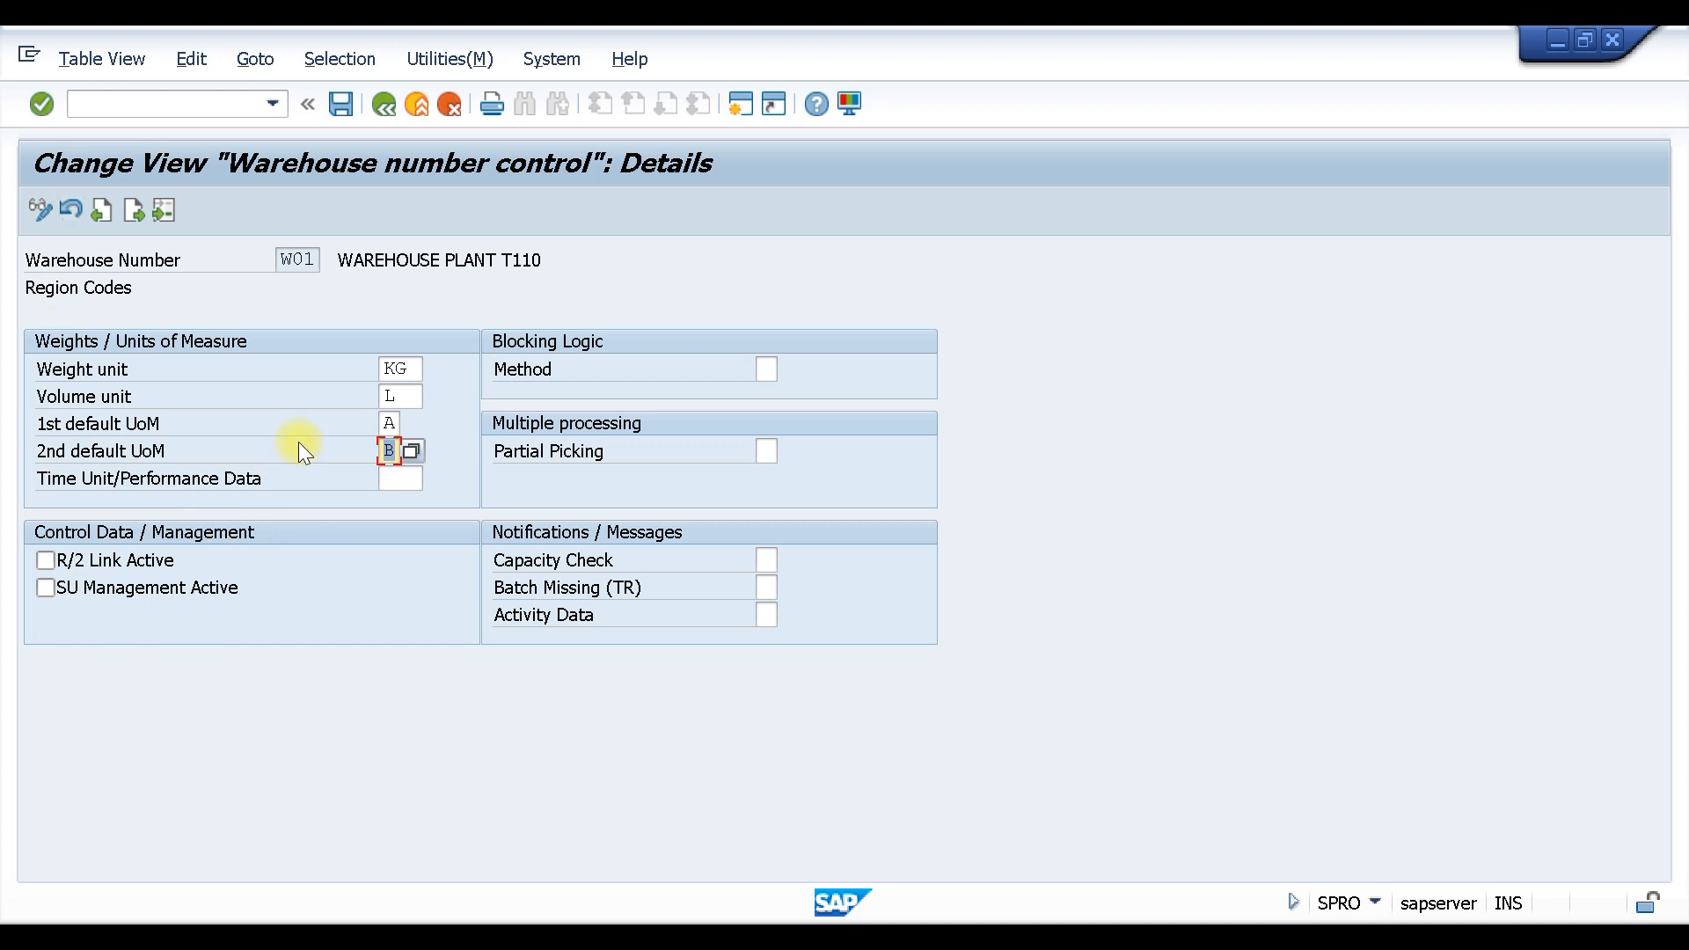
left_click(391, 424)
type("A")
mouse_move(385, 423)
left_mouse_down()
mouse_move(400, 453)
mouse_move(374, 450)
left_mouse_up()
left_click(386, 451)
- Review the available blocking logic methods for the warehouse without choosing one
left_click(764, 368)
left_click(792, 368)
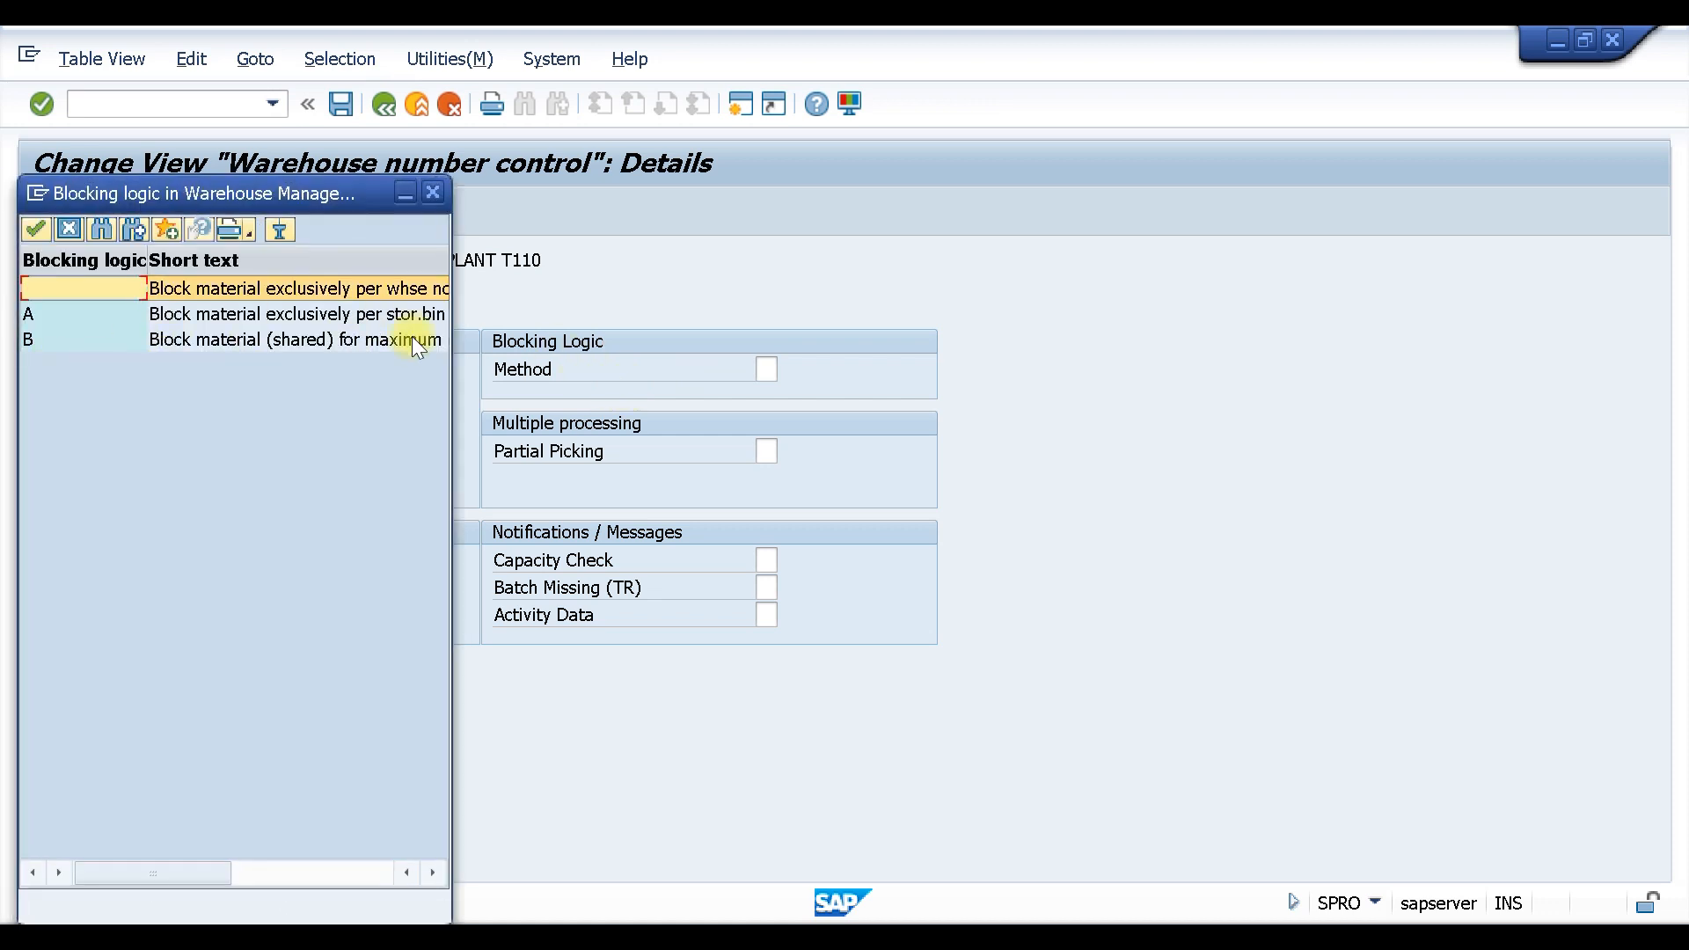
left_click_drag(452, 353, 699, 356)
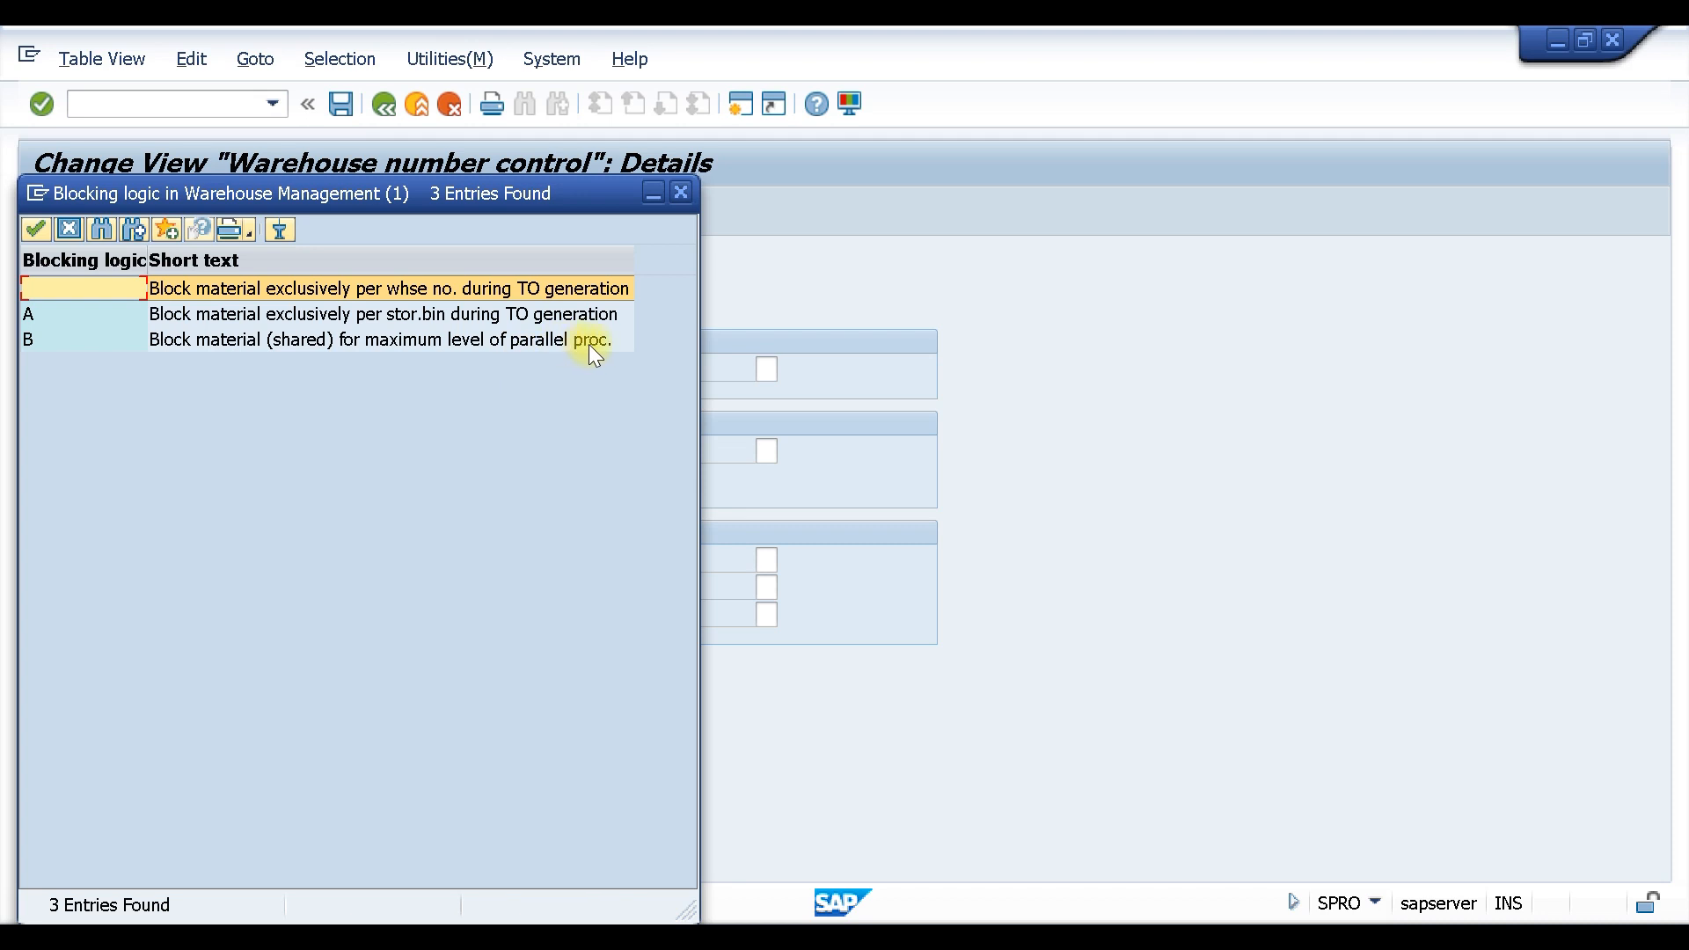
left_click(683, 193)
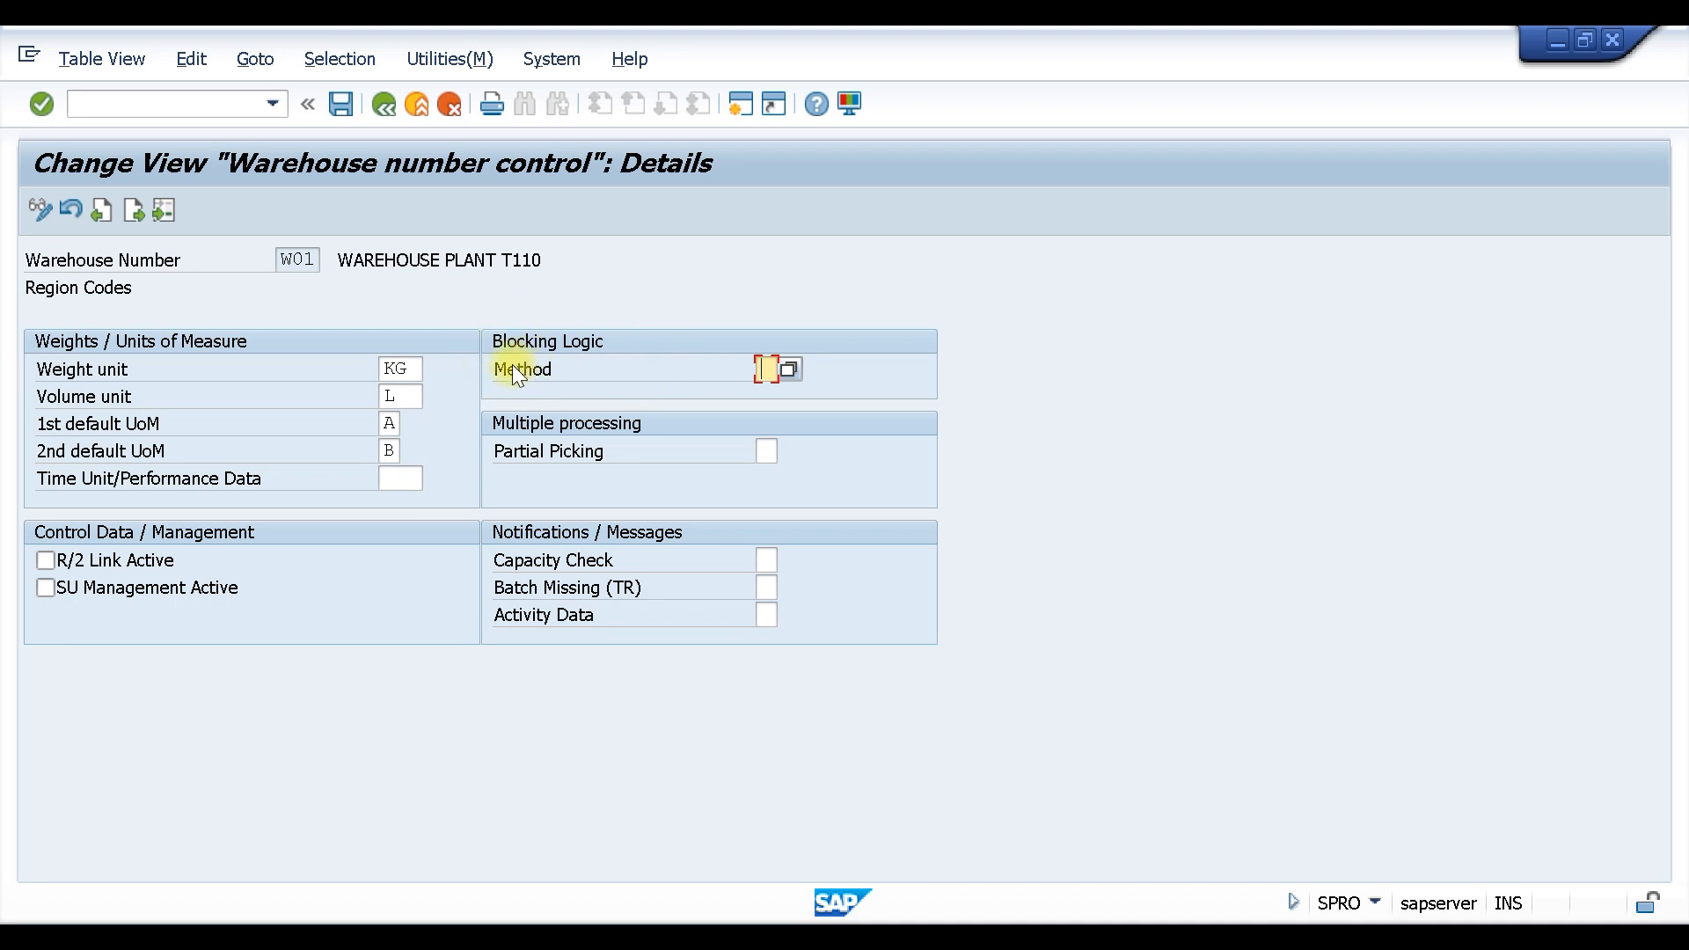
left_click(786, 369)
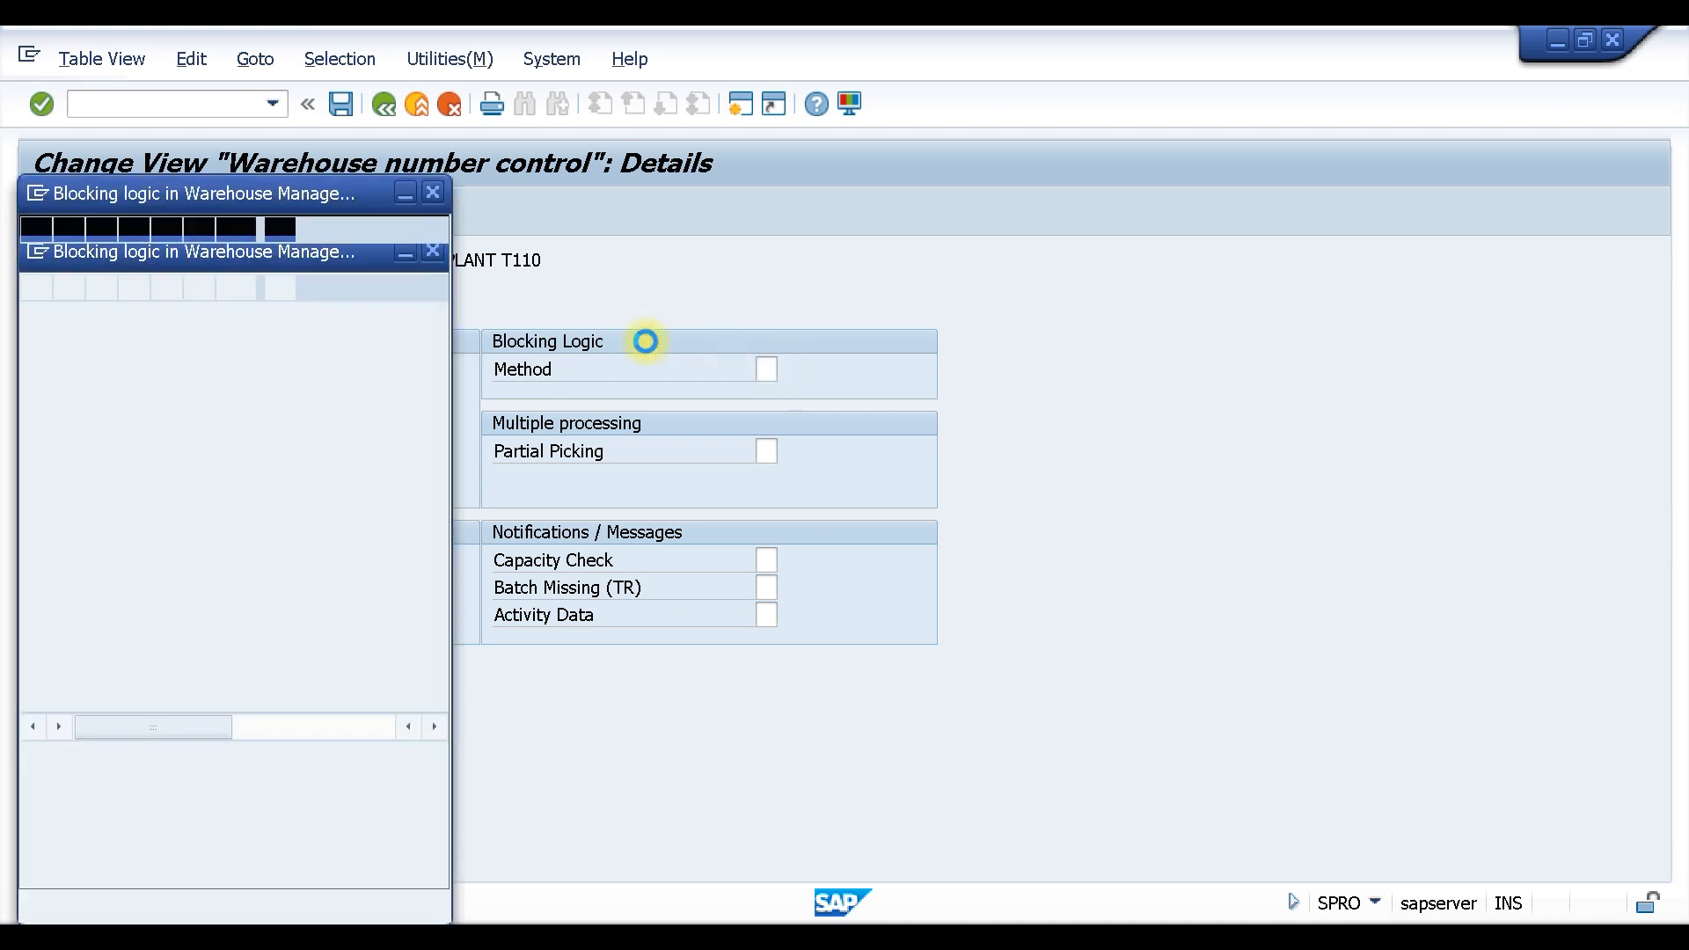
left_click_drag(274, 187, 597, 208)
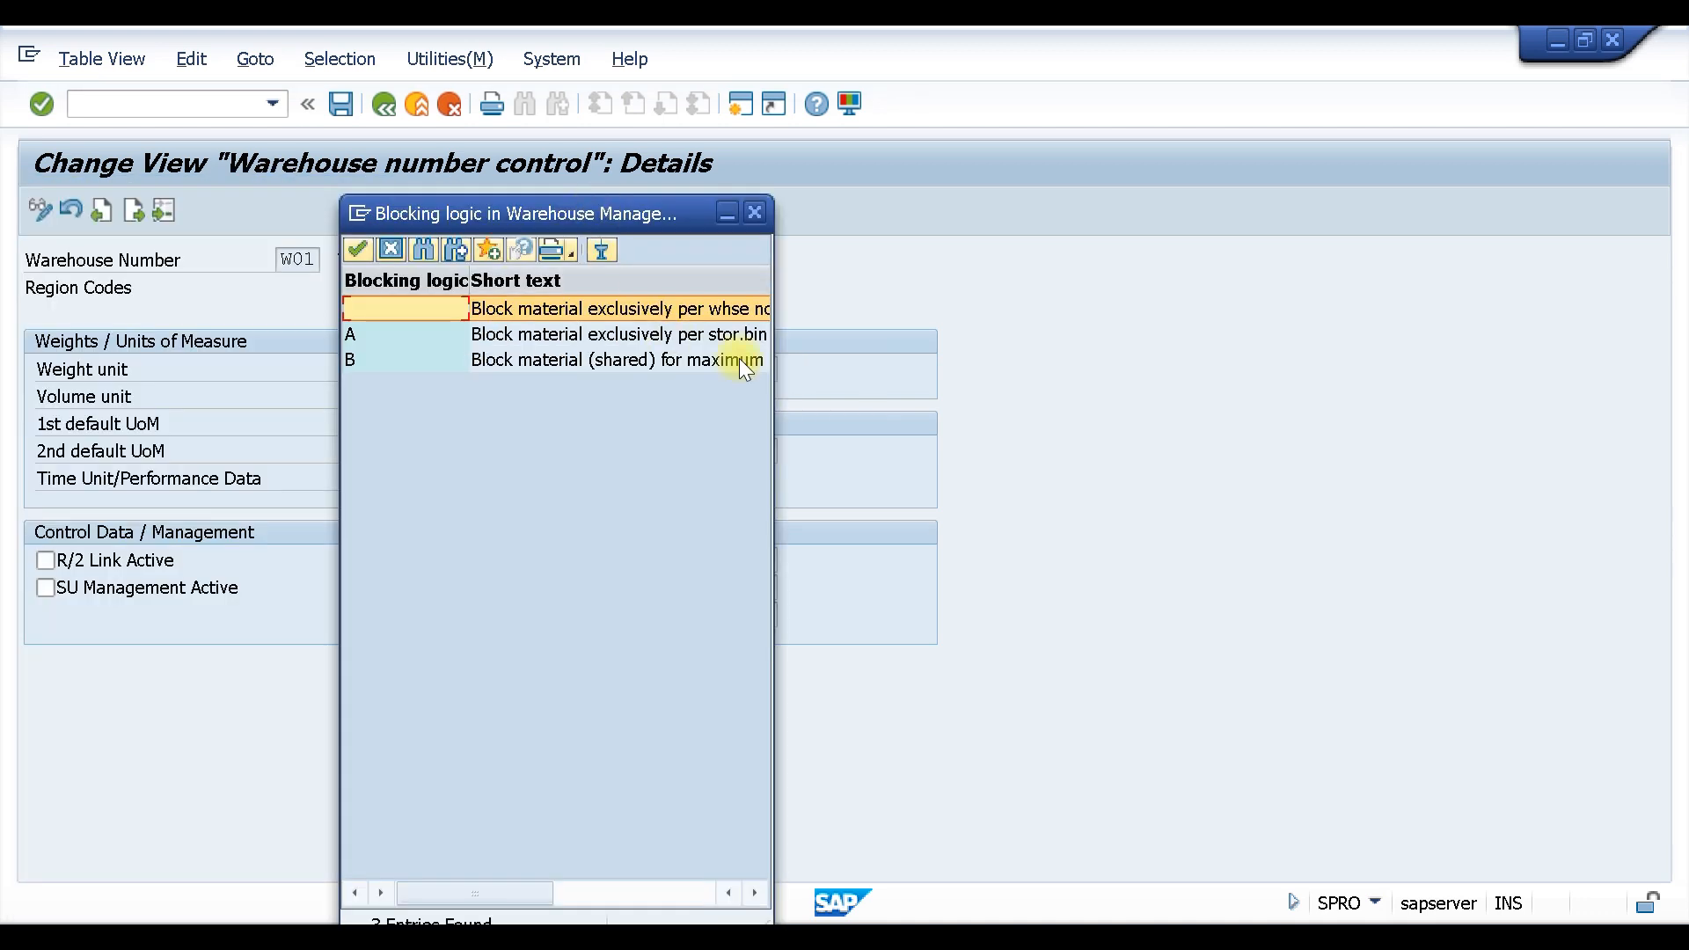
left_click_drag(775, 358, 1169, 354)
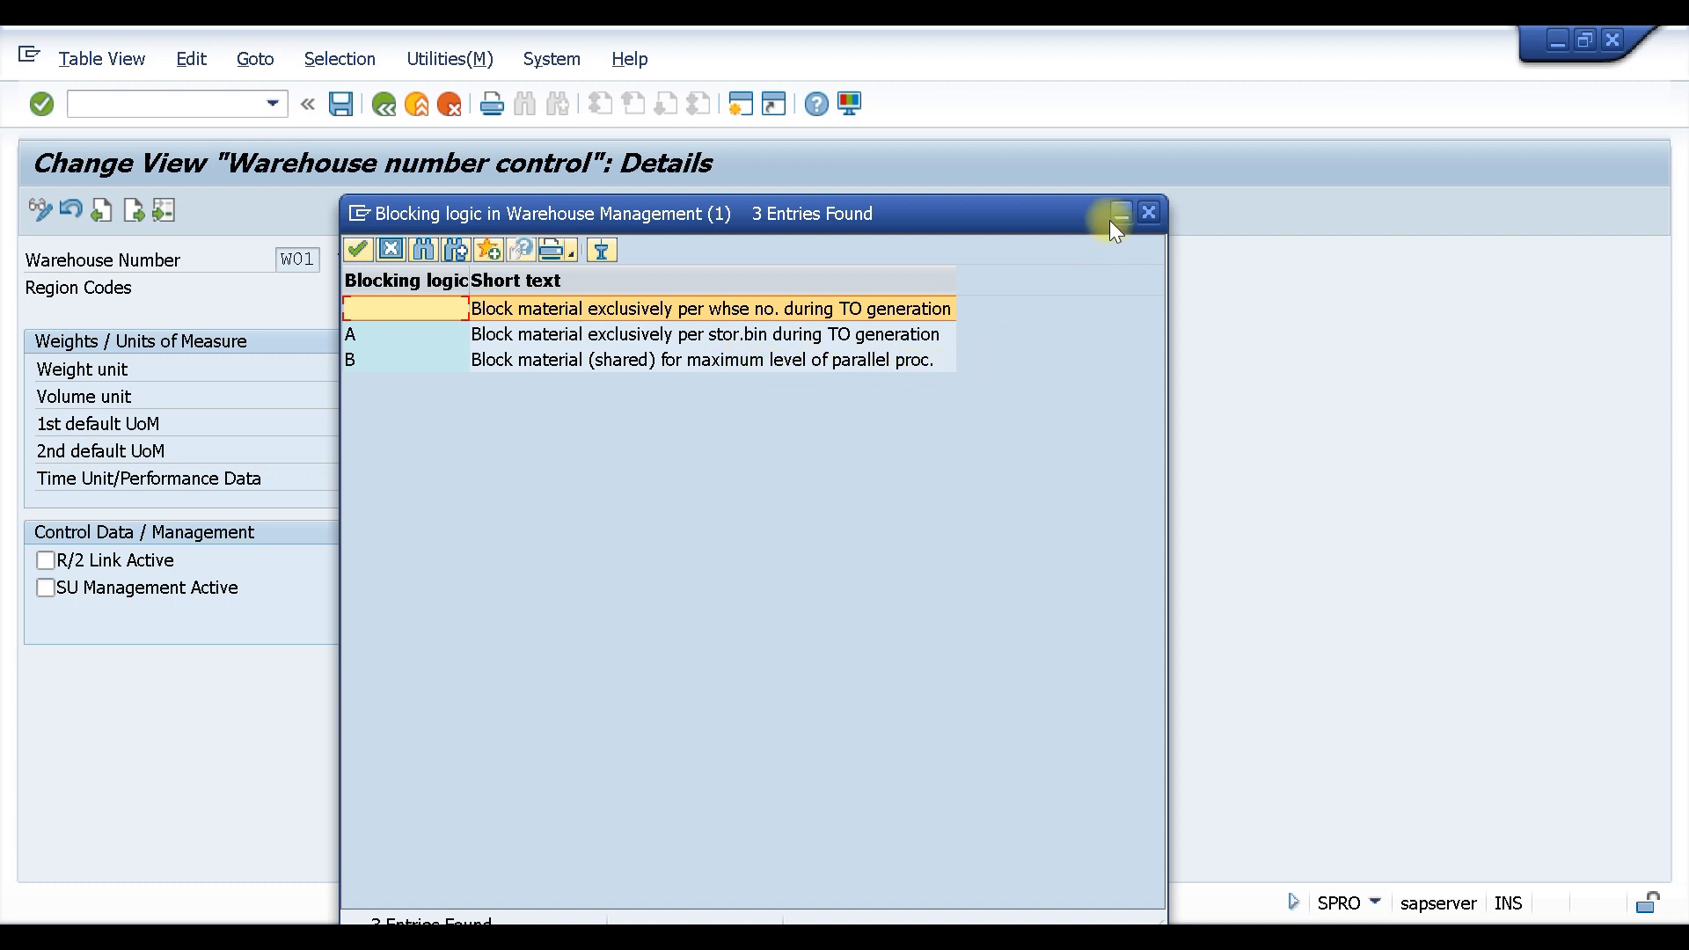
left_click(1150, 211)
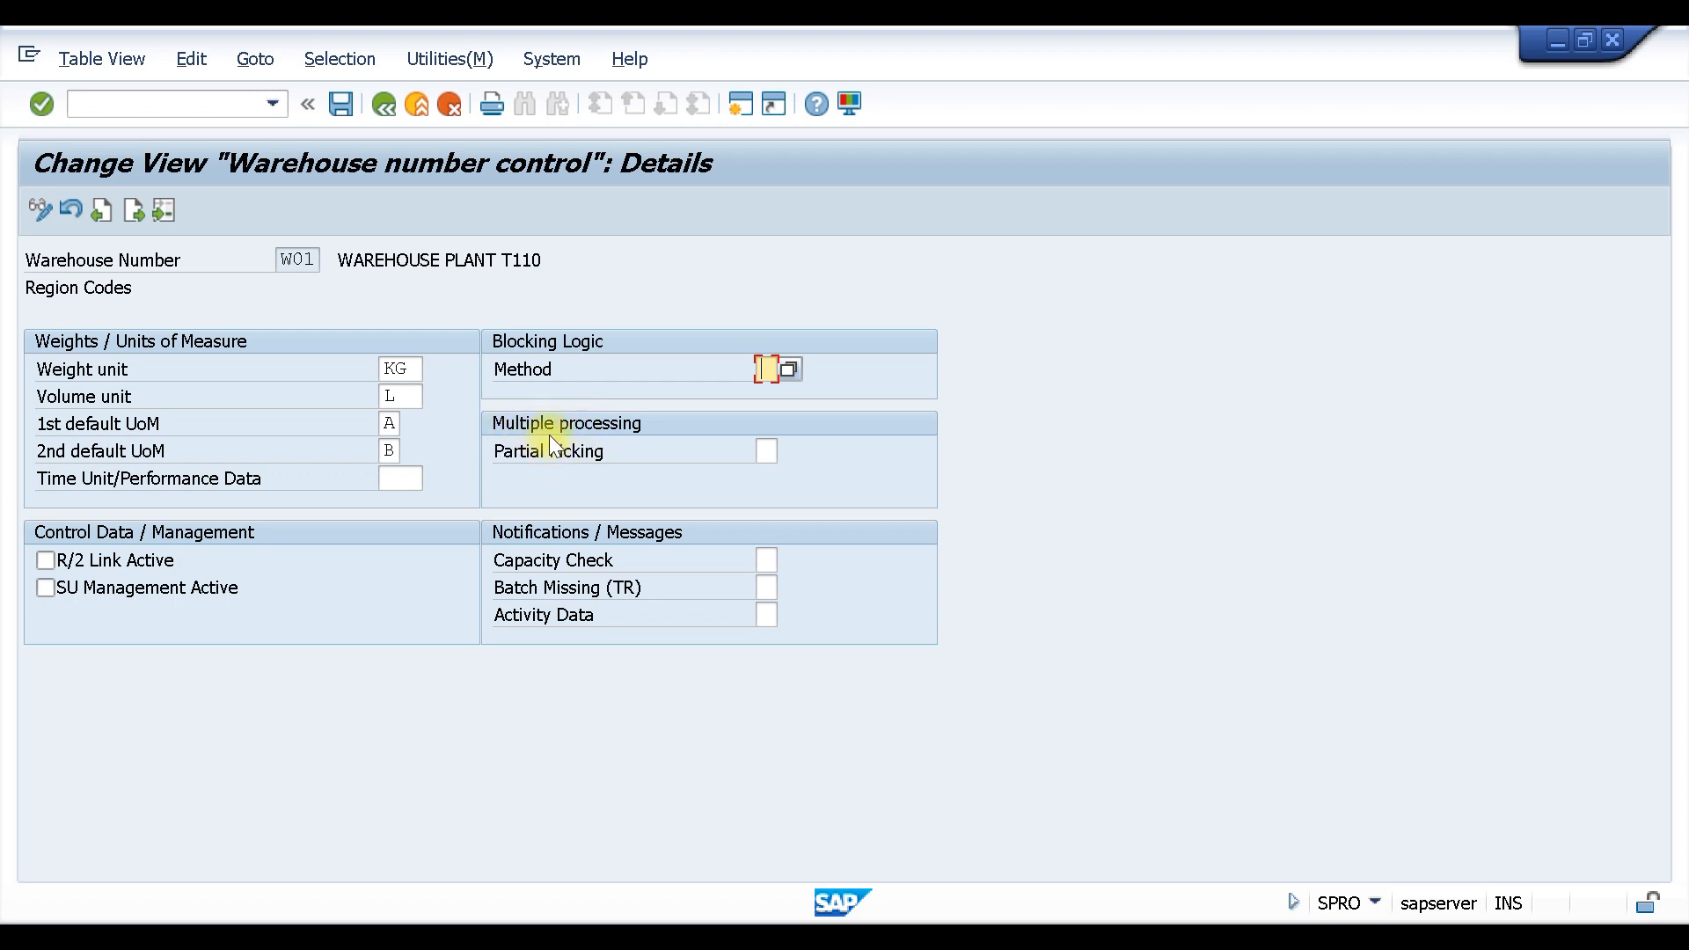
- Review the partial picking options for multiple processing without choosing one
left_click(766, 451)
left_click(786, 450)
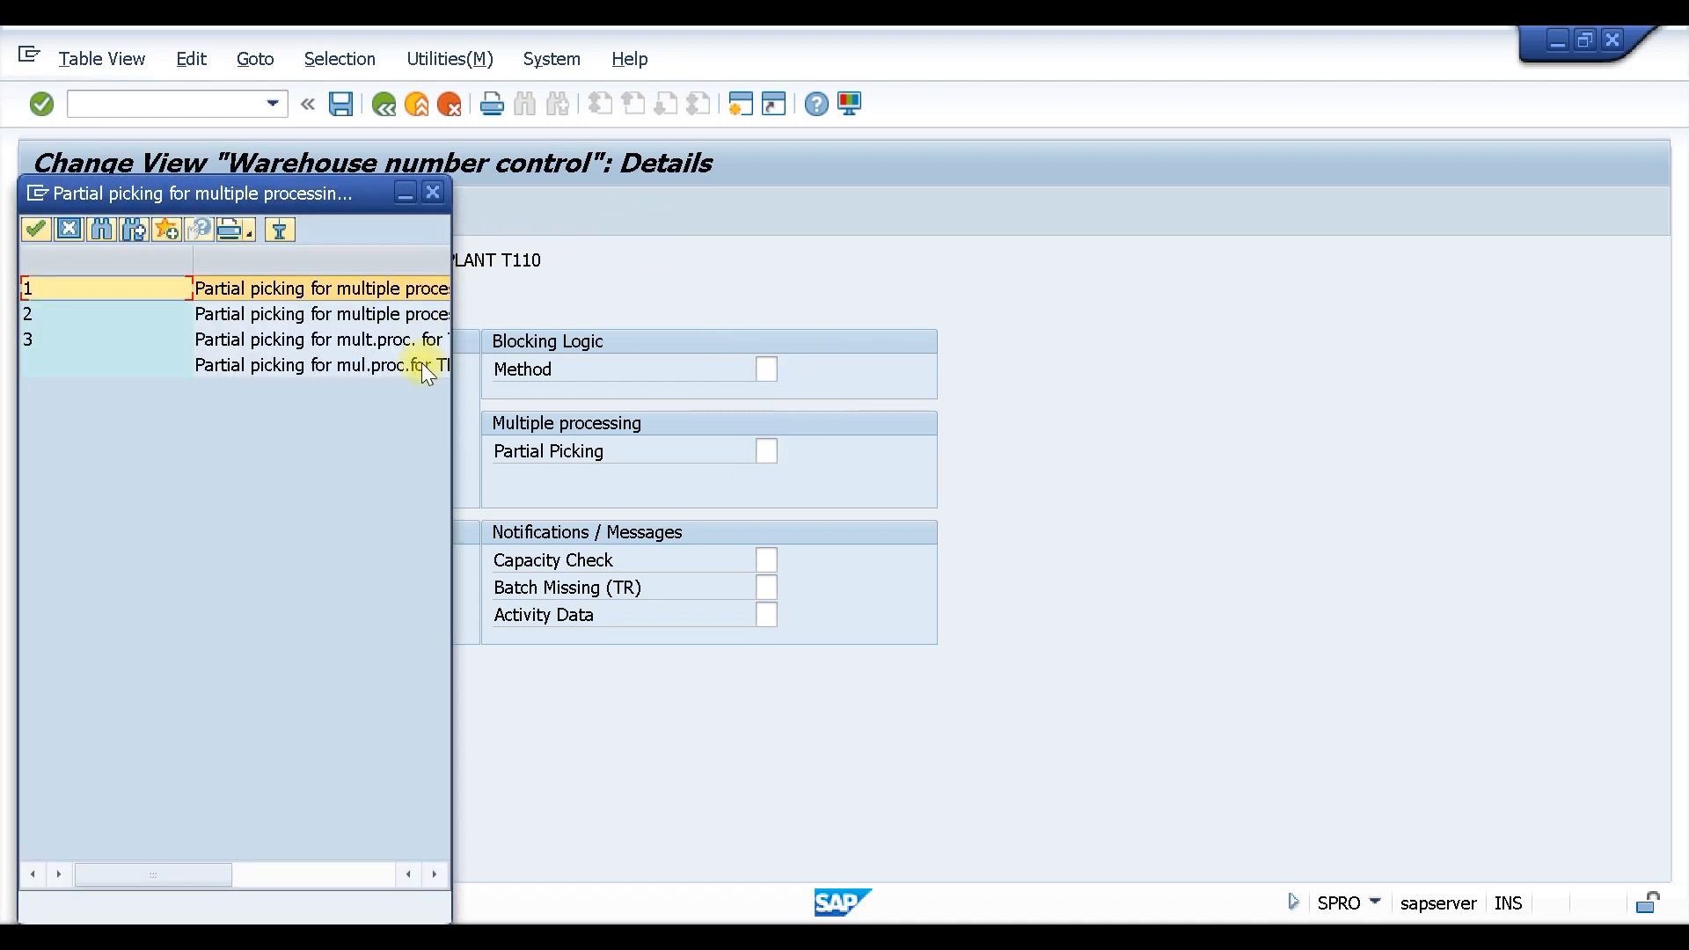
left_click_drag(447, 400, 882, 441)
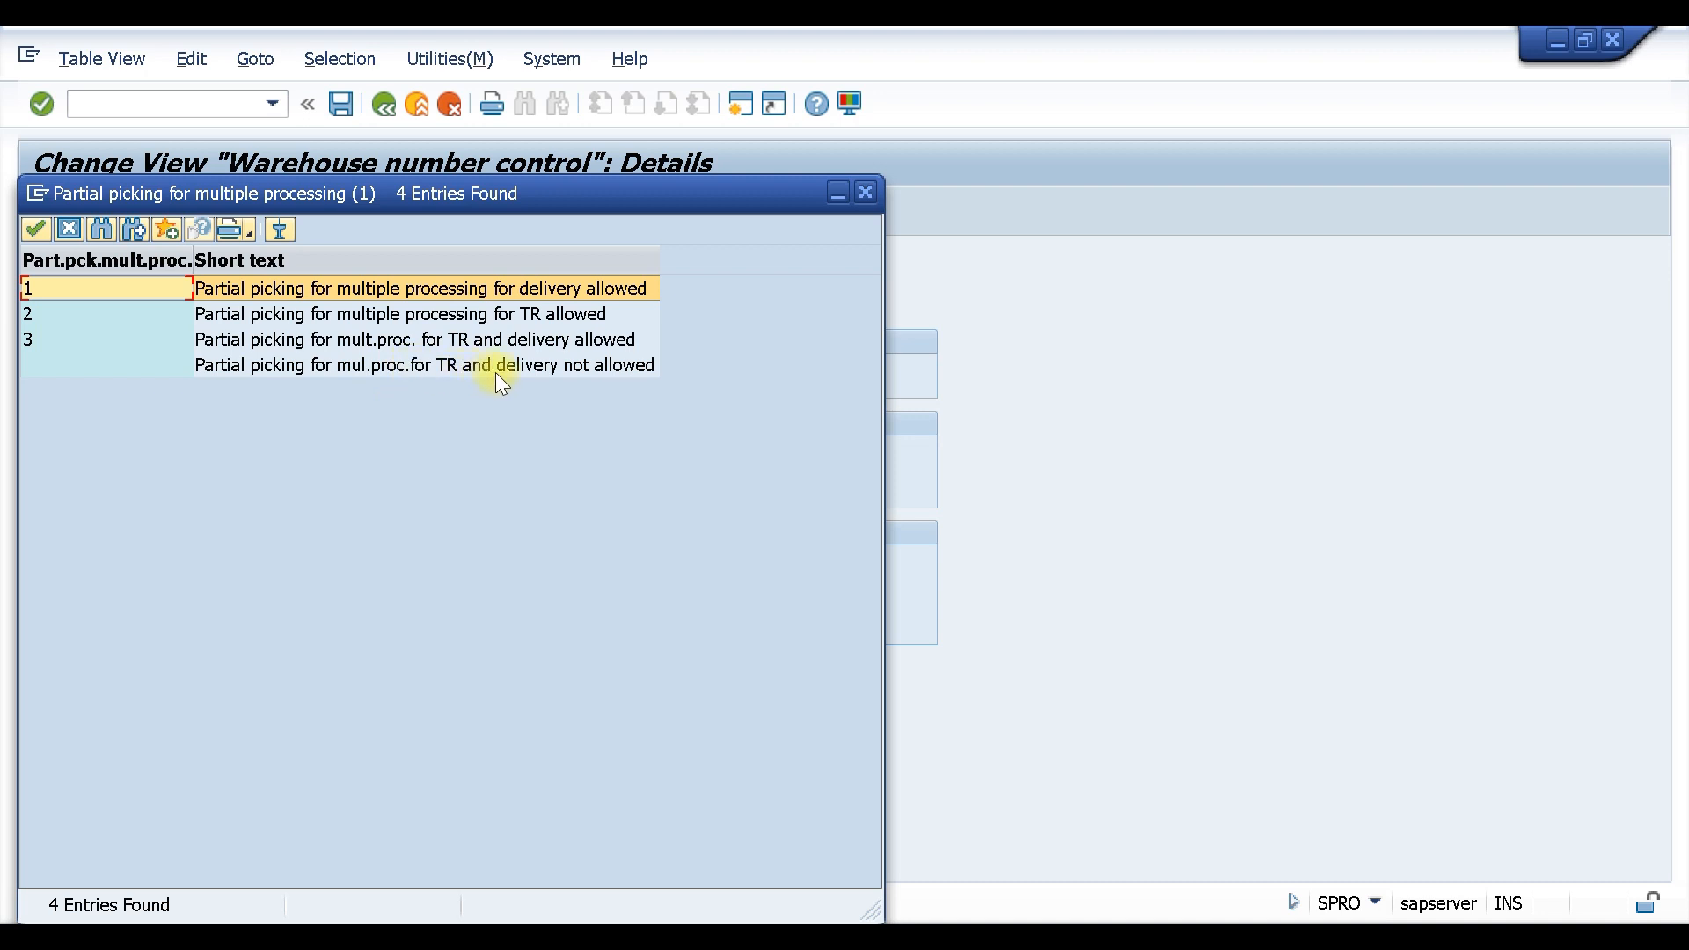
left_click(867, 192)
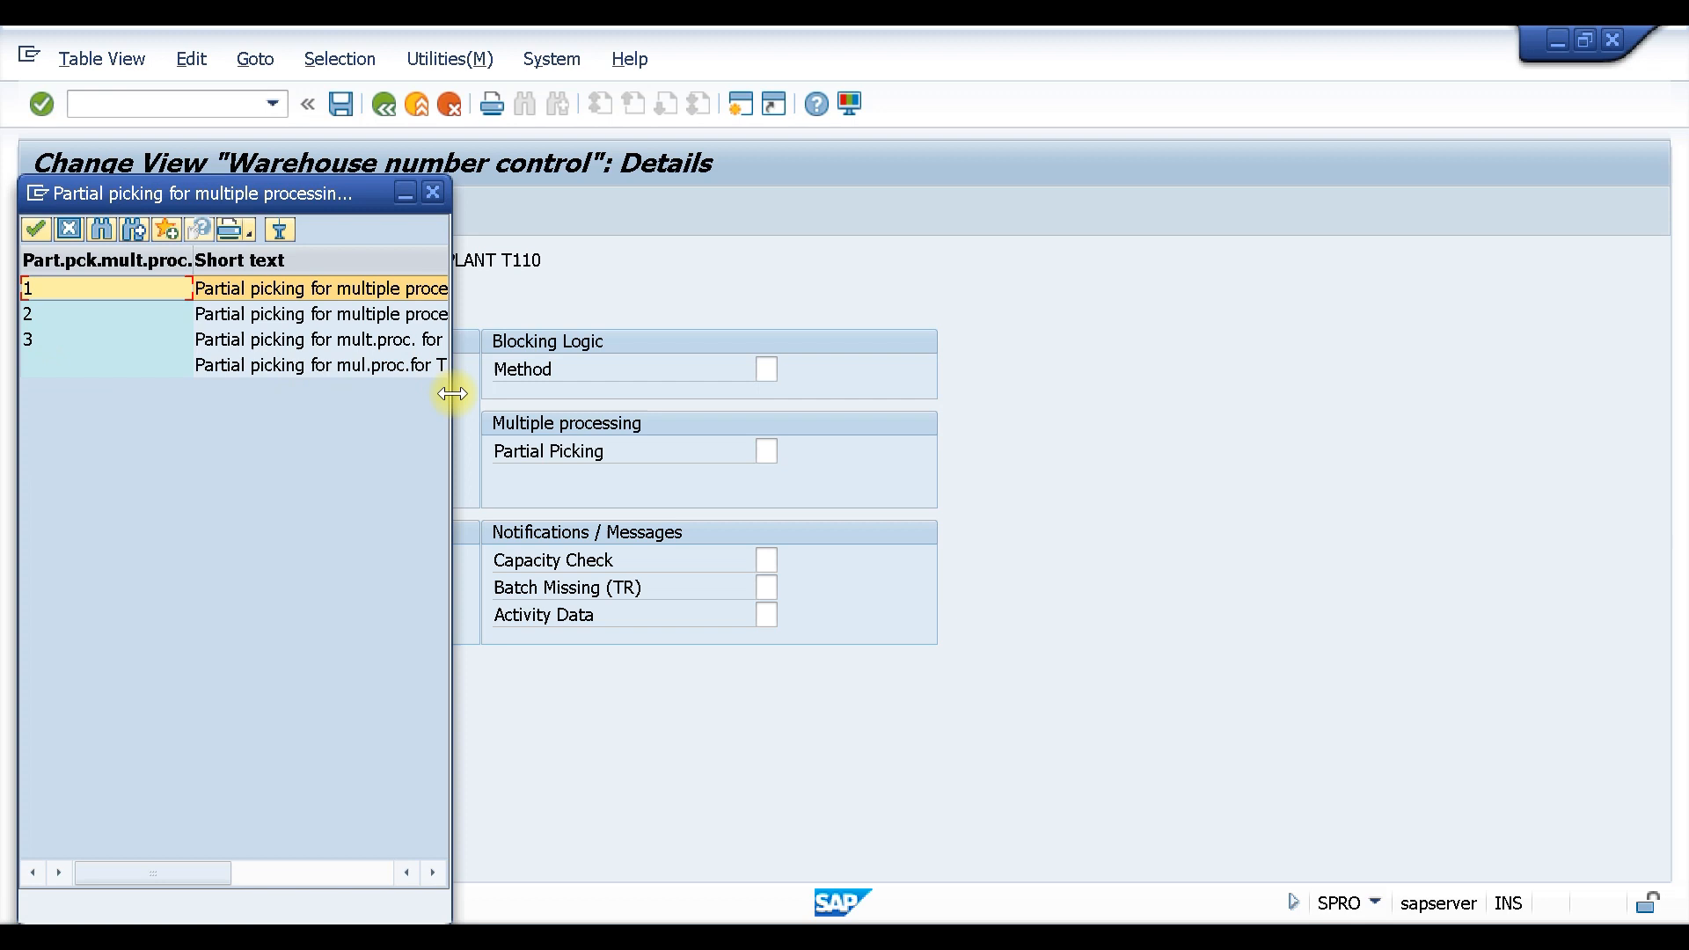
left_click_drag(448, 388, 962, 426)
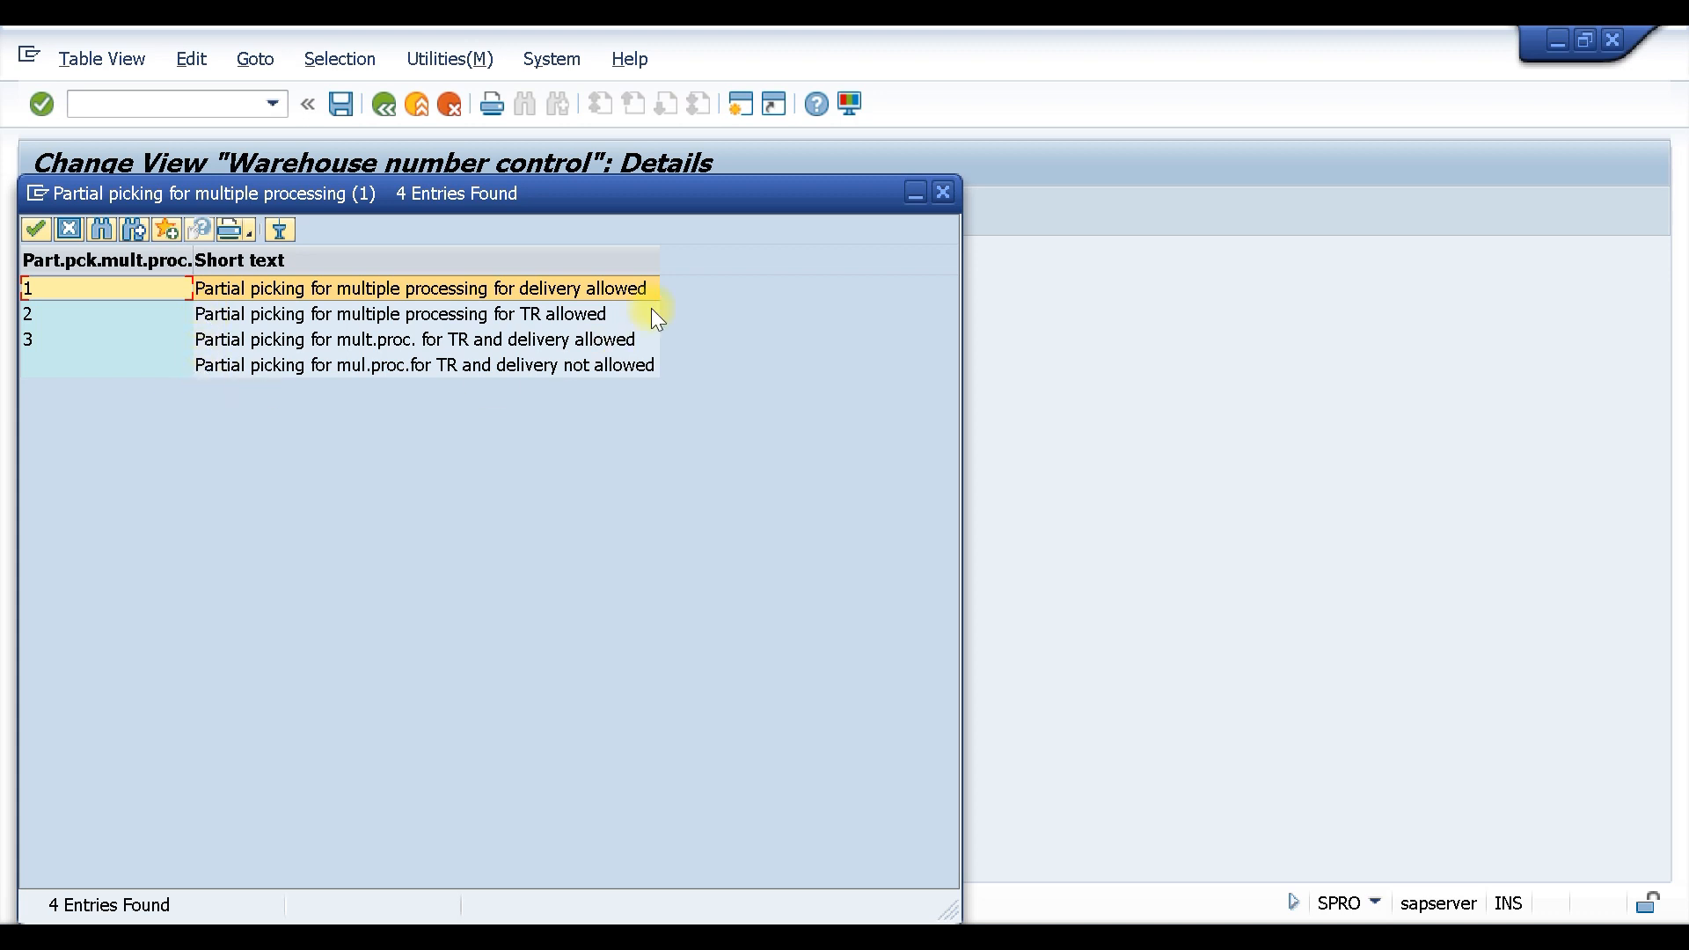
left_click(940, 193)
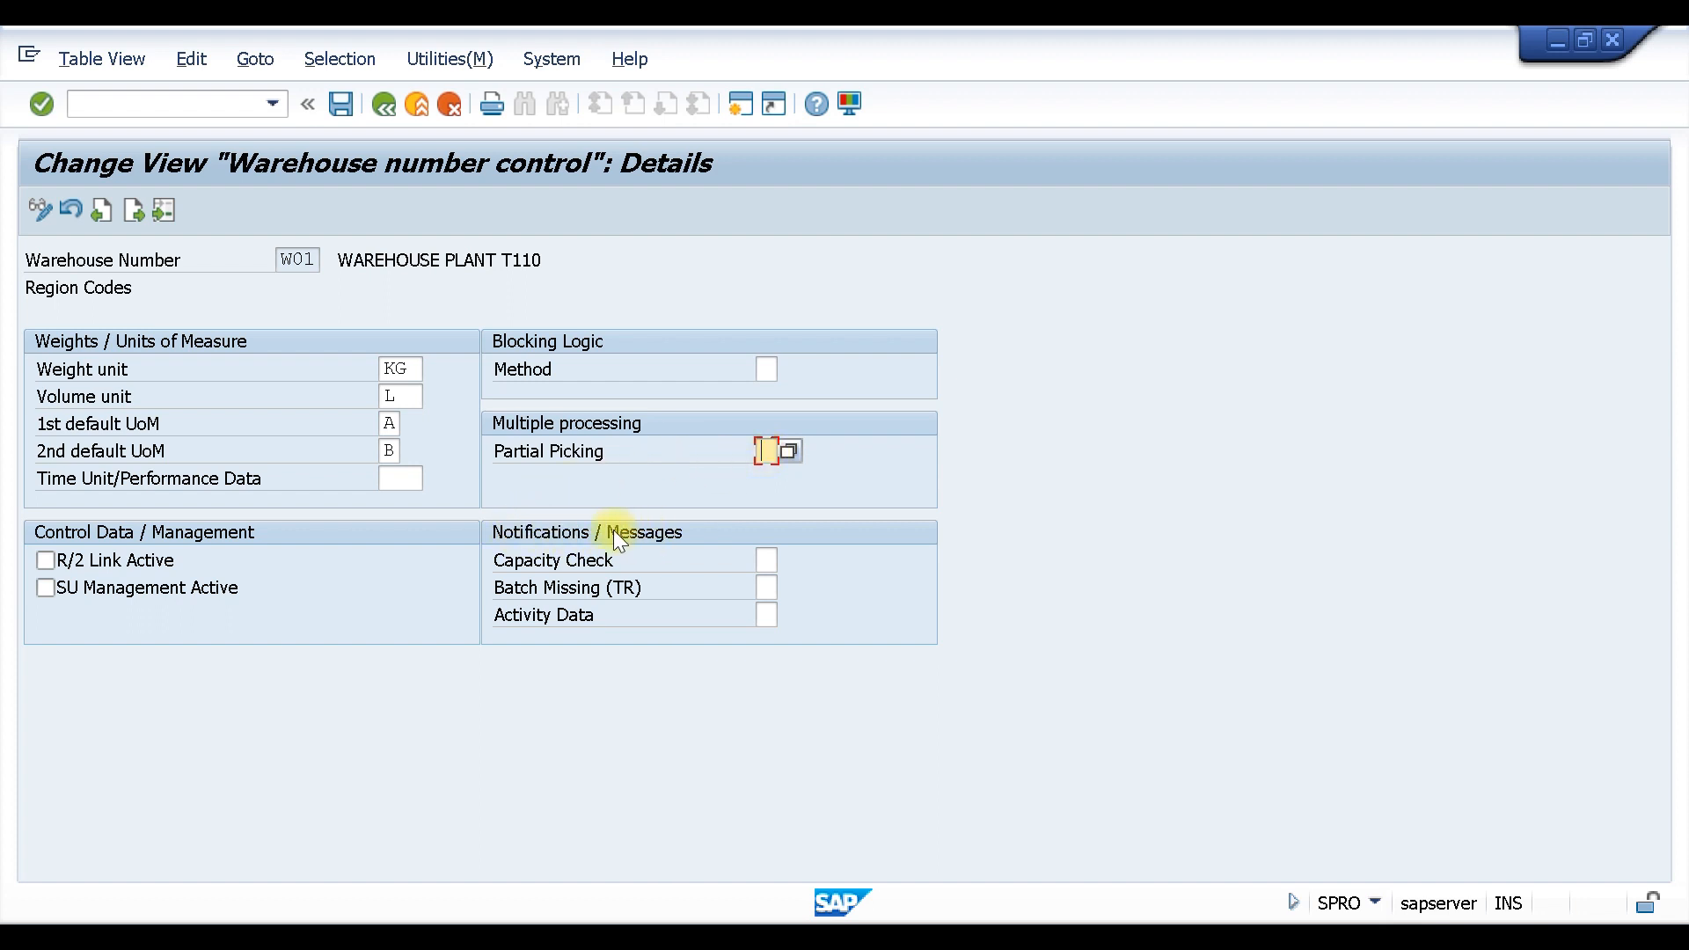
- Review the capacity check notification options along with the weight and volume units, without choosing a notification
left_click(764, 560)
left_click(790, 560)
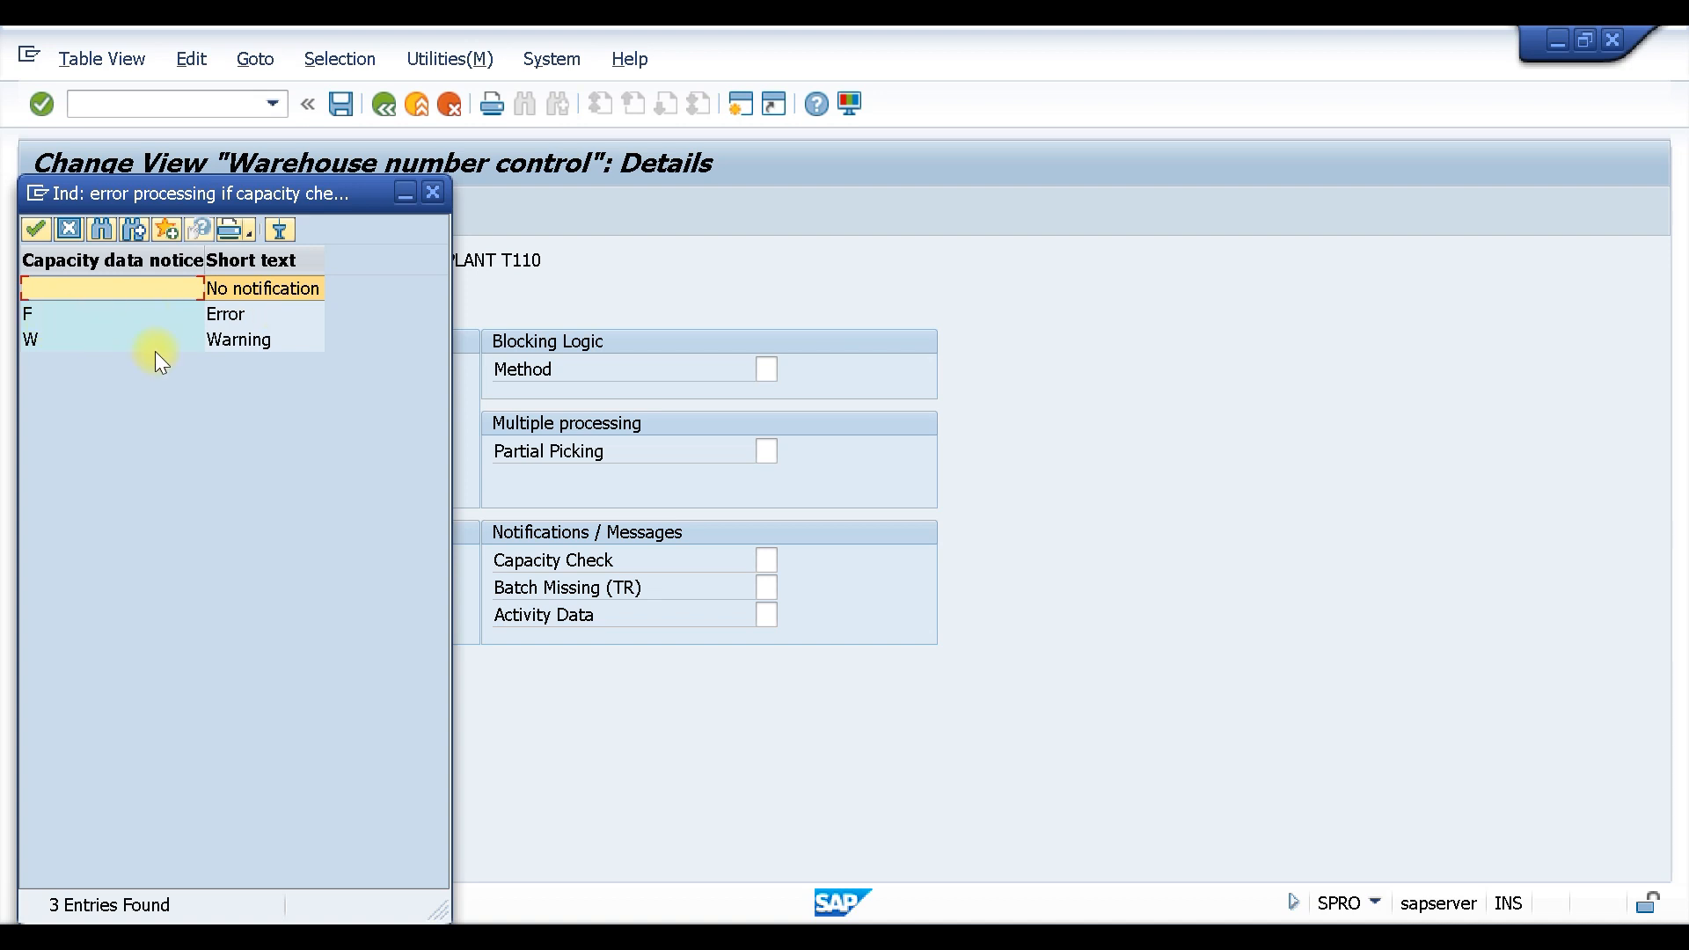
left_click(433, 192)
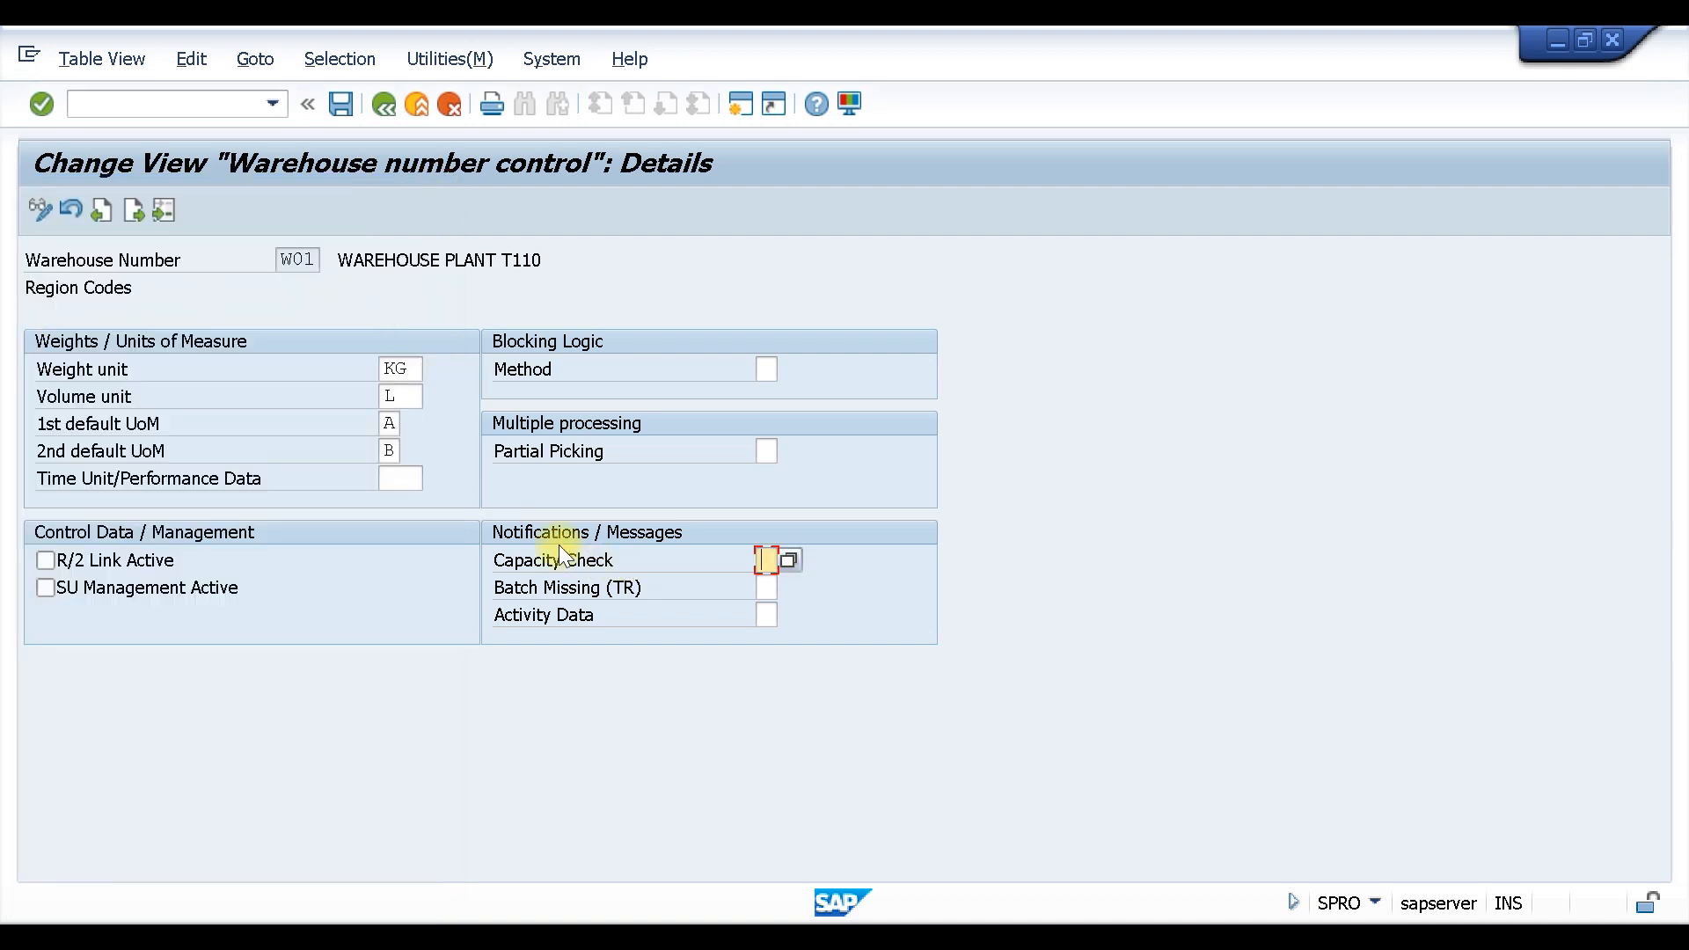
left_click(412, 363)
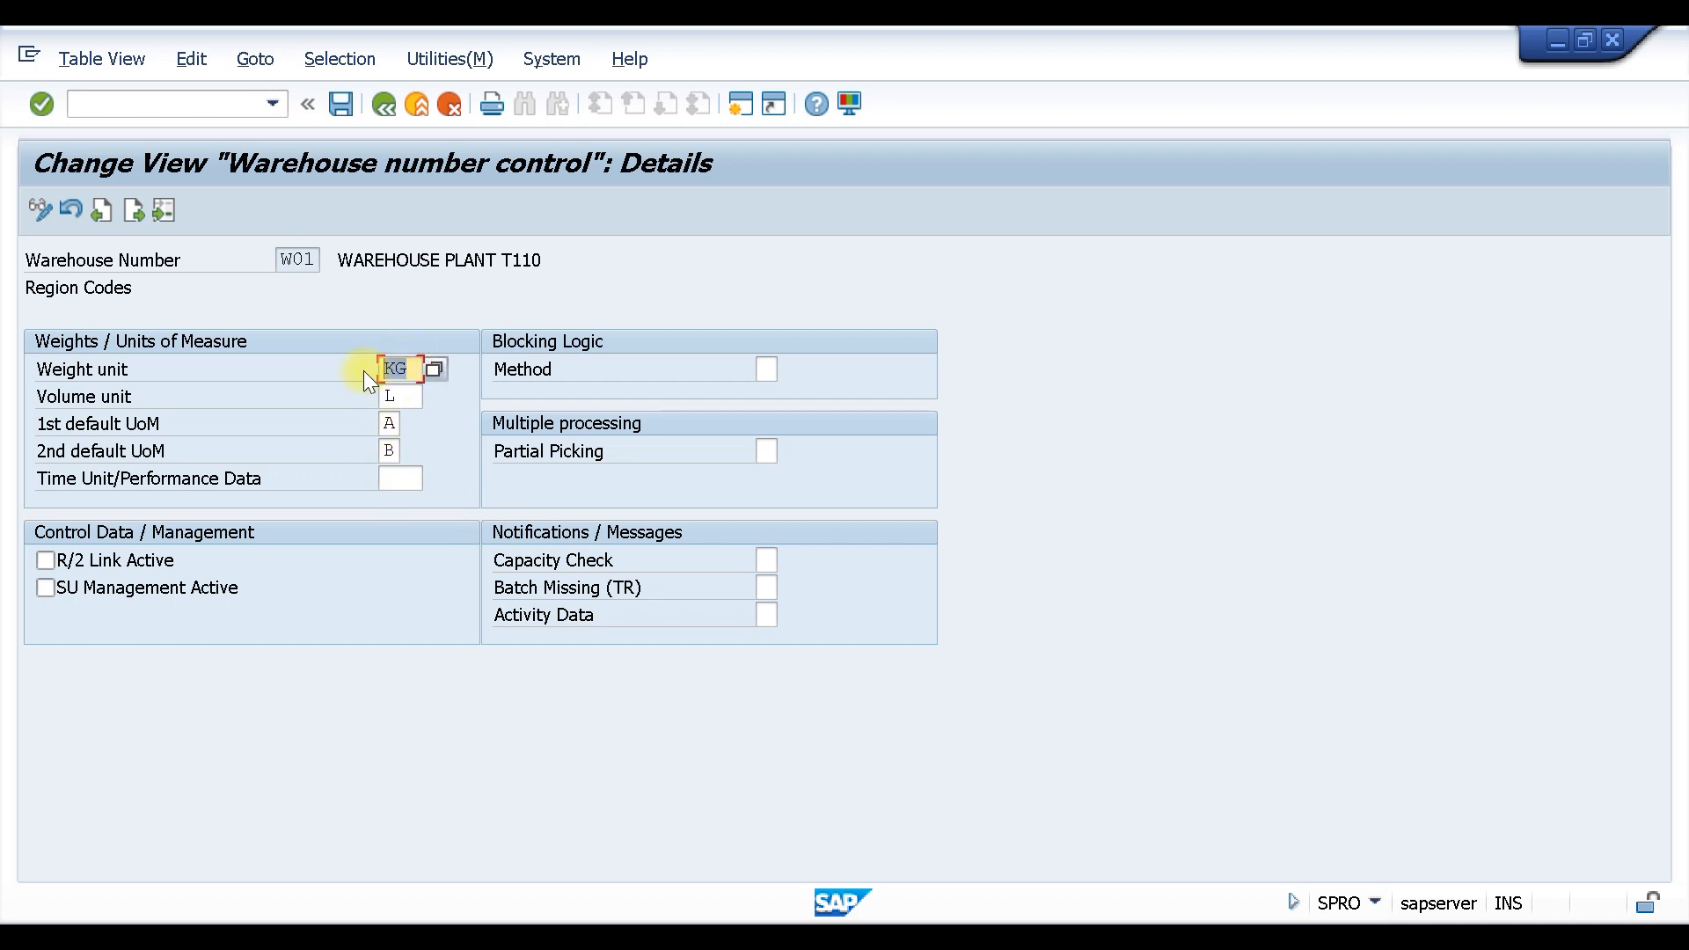
left_click(387, 396)
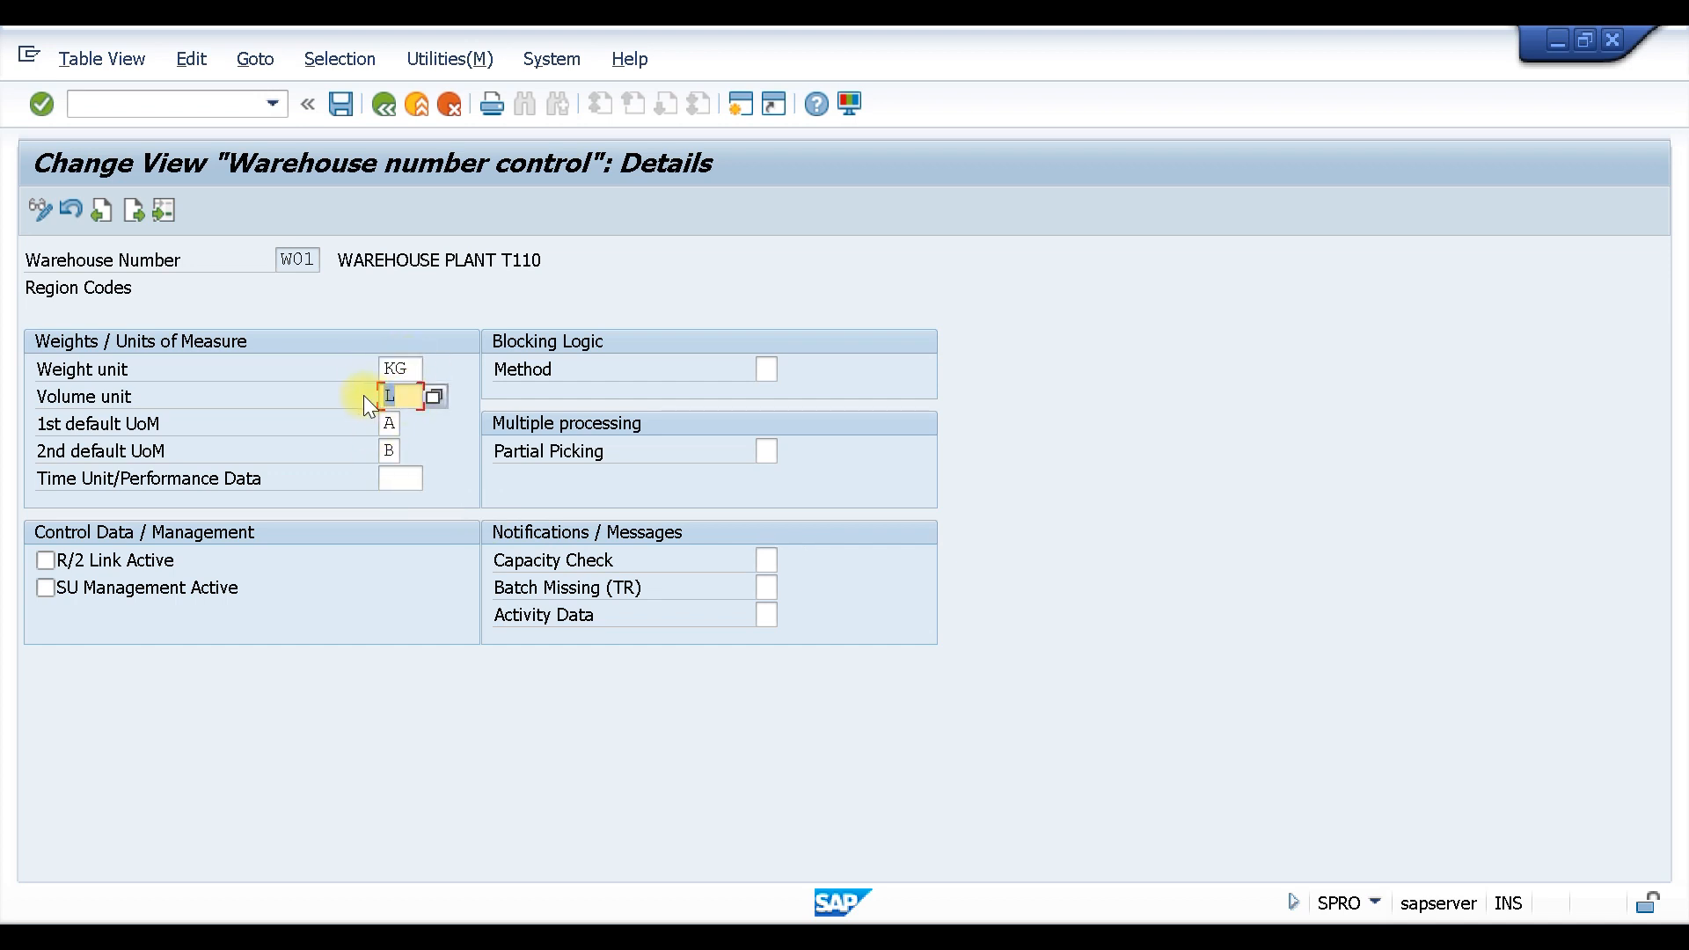
left_click(771, 559)
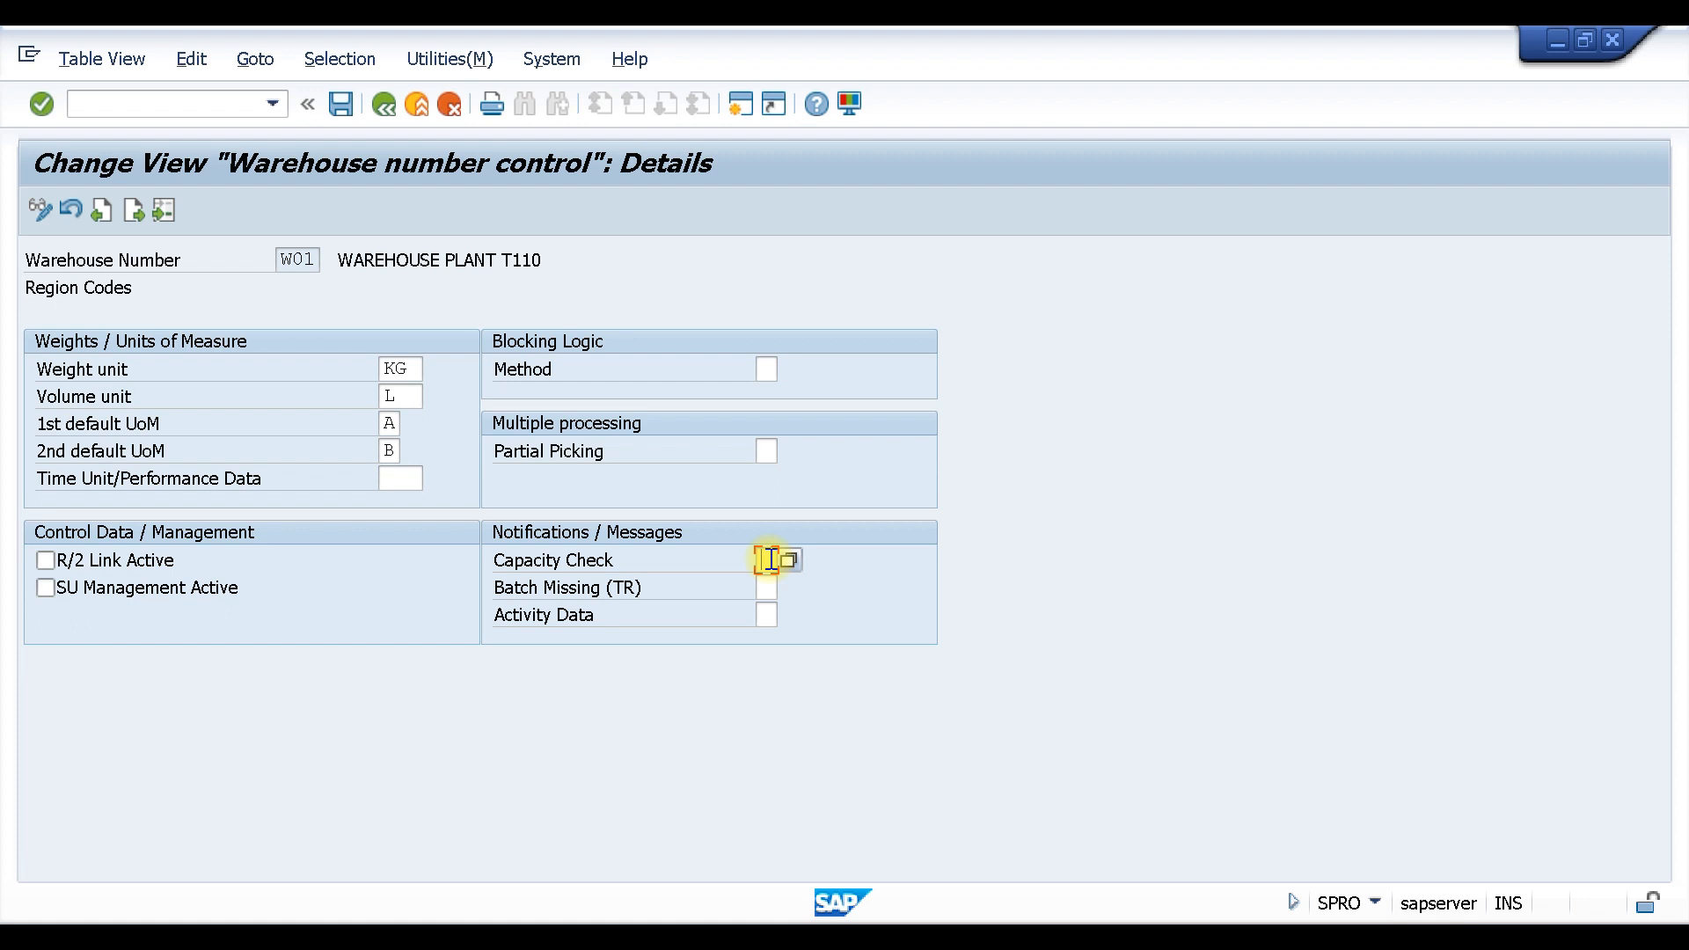
left_click(789, 561)
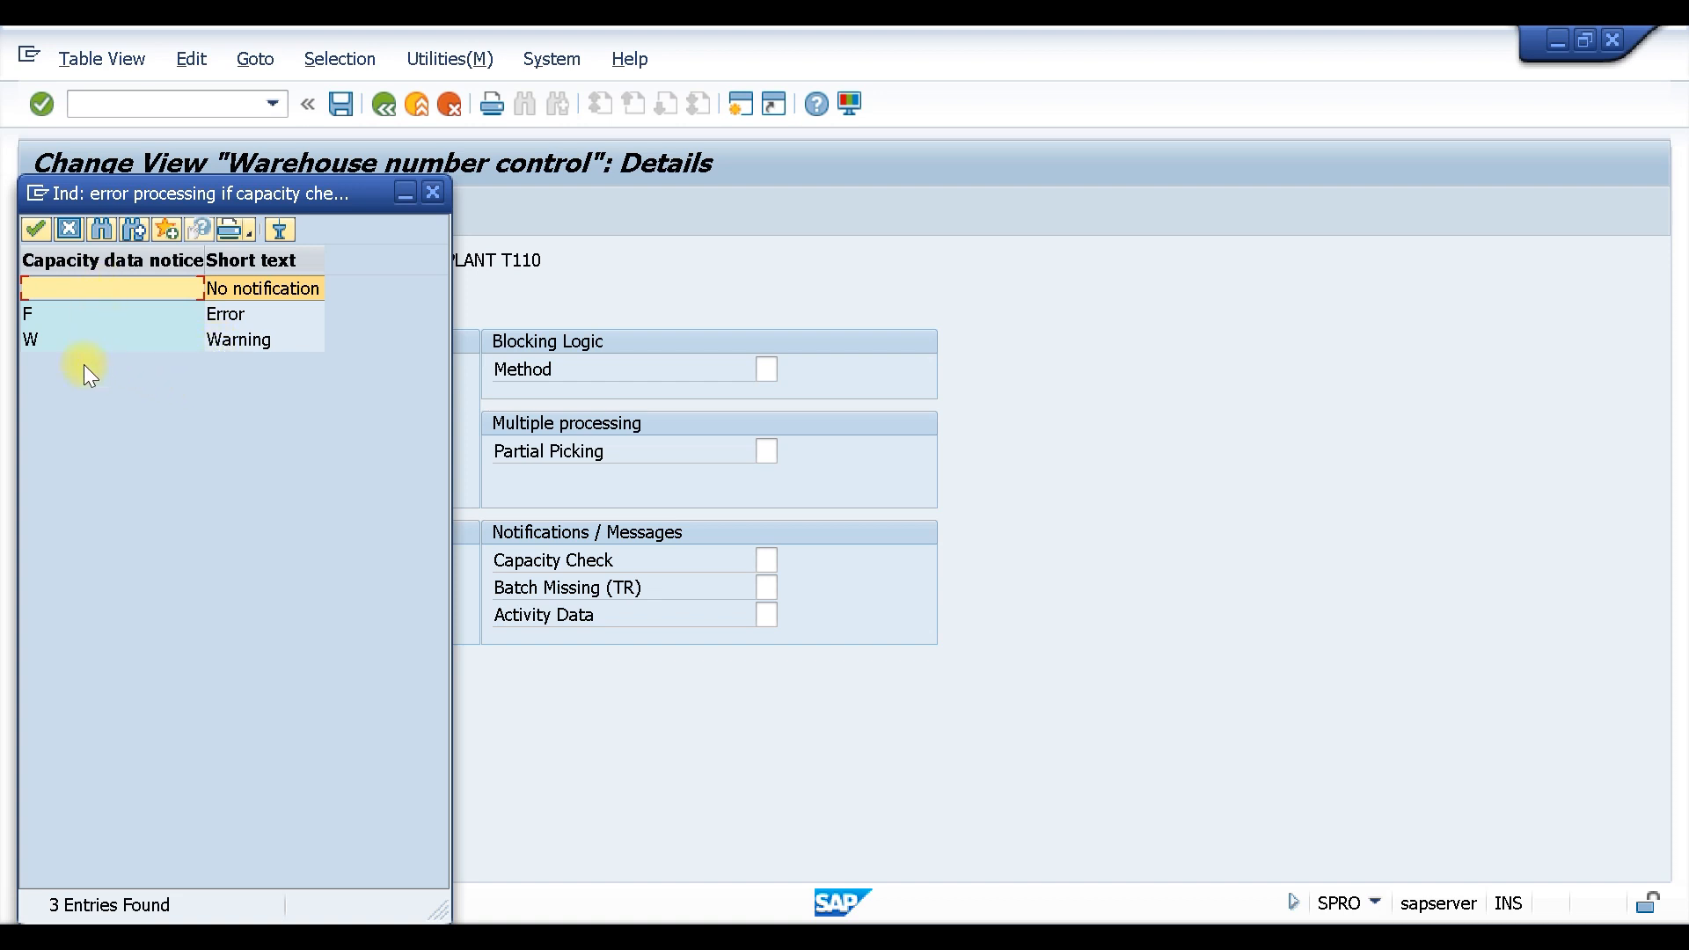
left_click(432, 194)
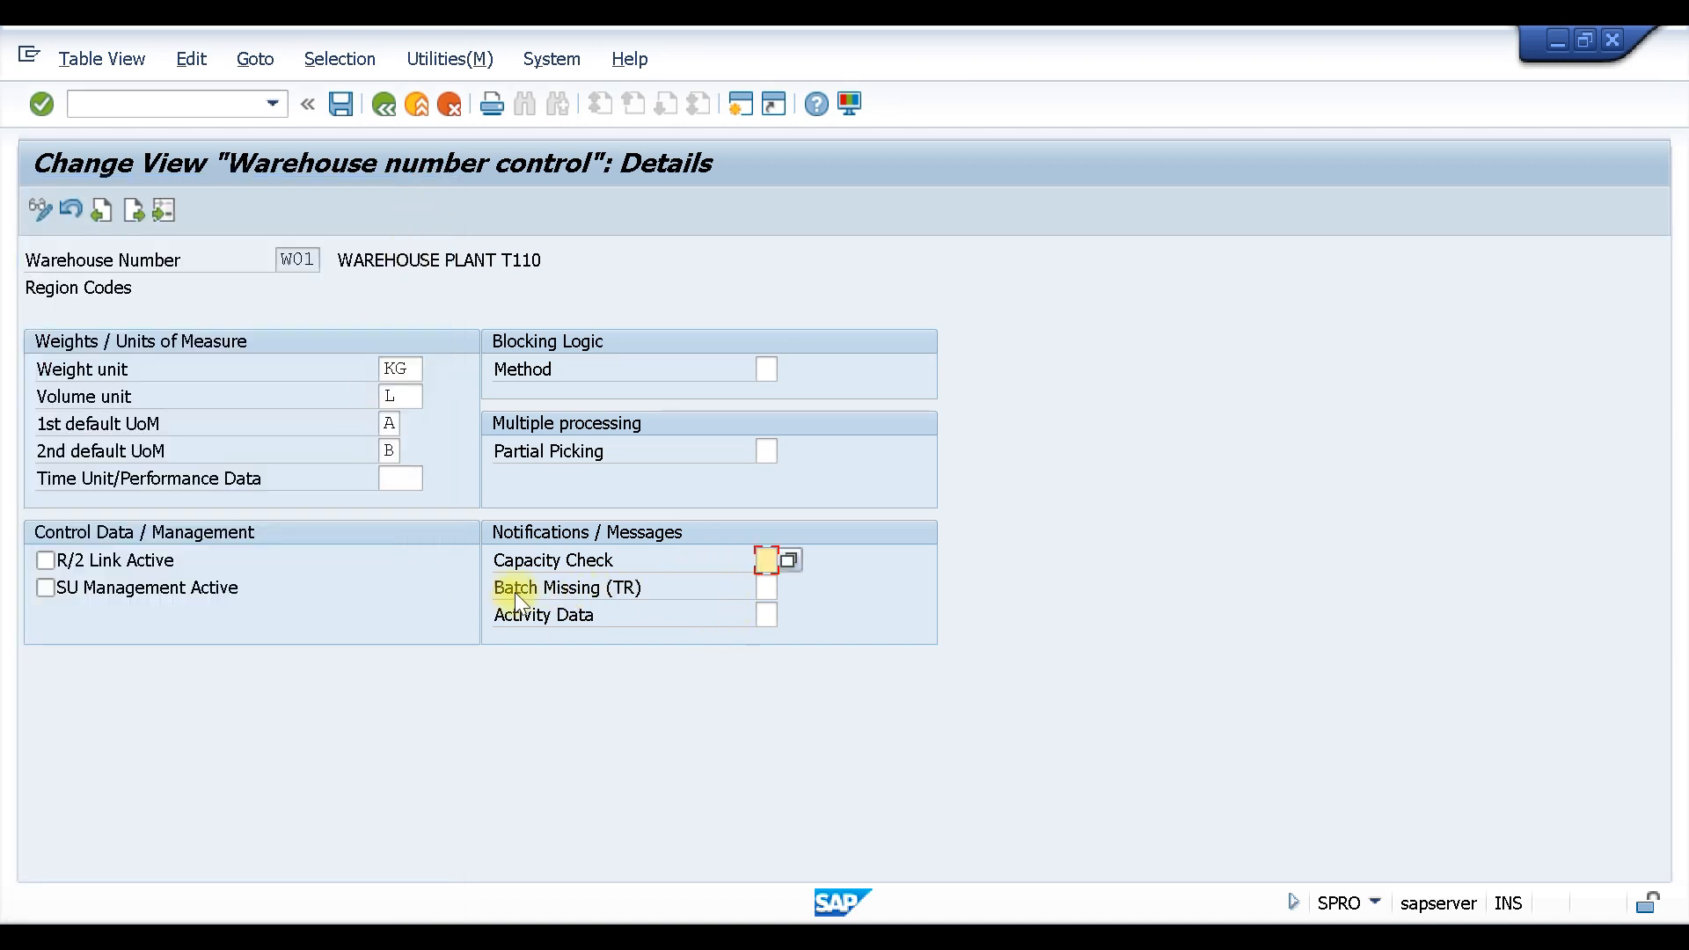
- Review the notification options for a missing batch and for activity data without choosing any
left_click(764, 587)
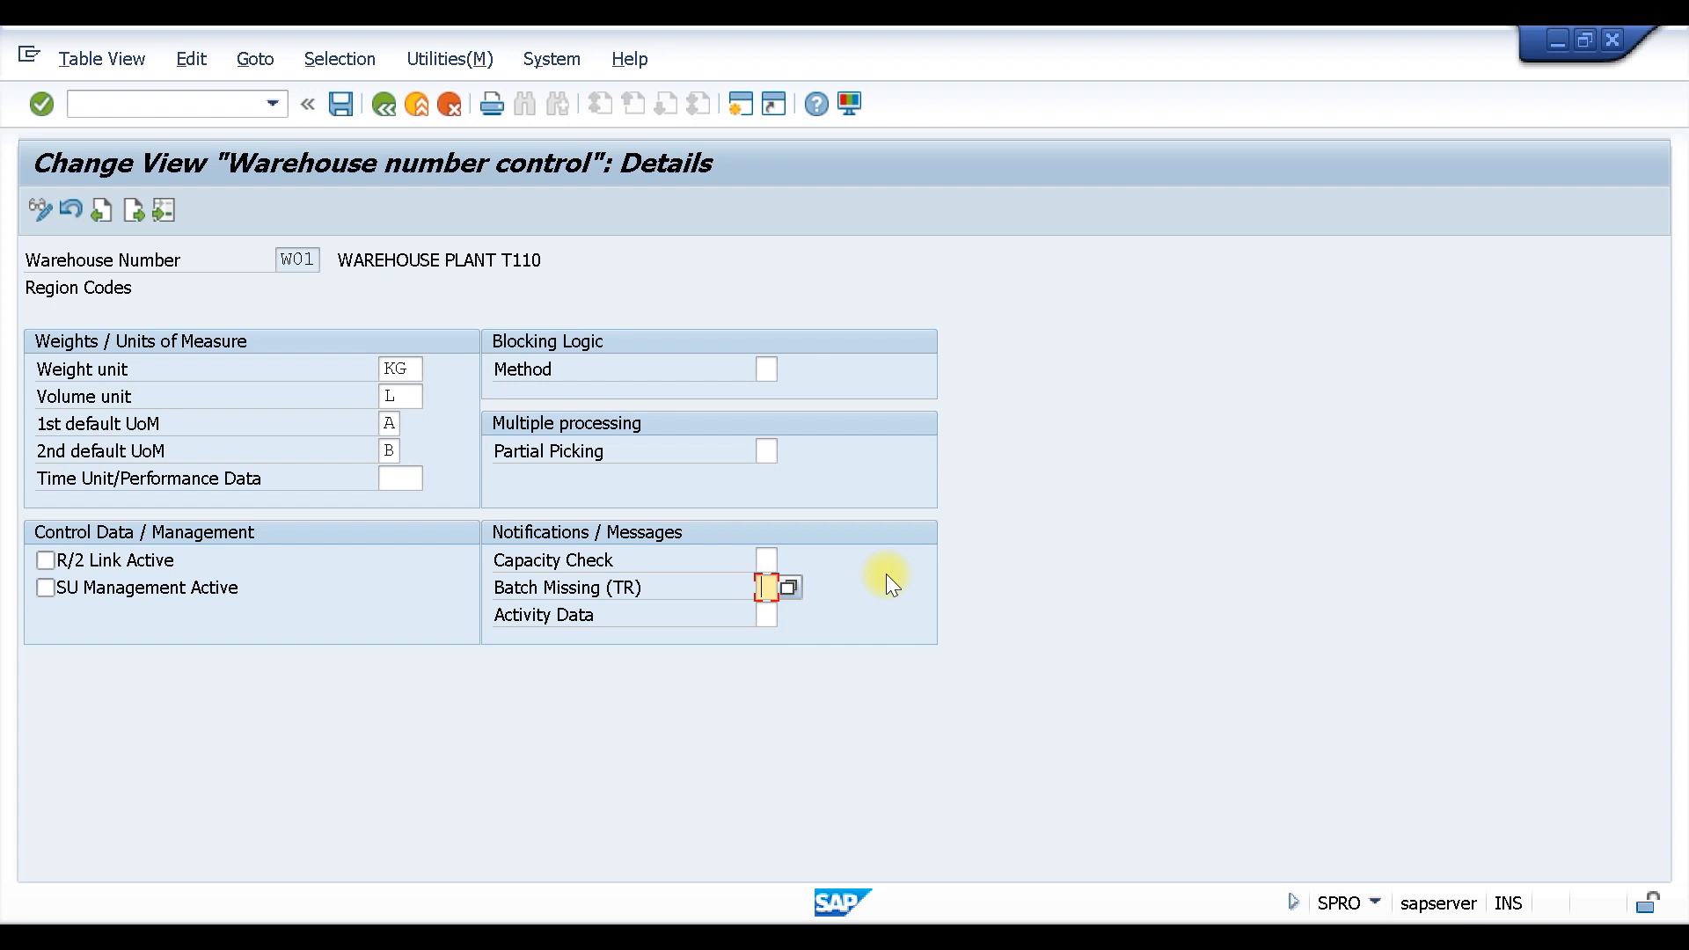
left_click(792, 586)
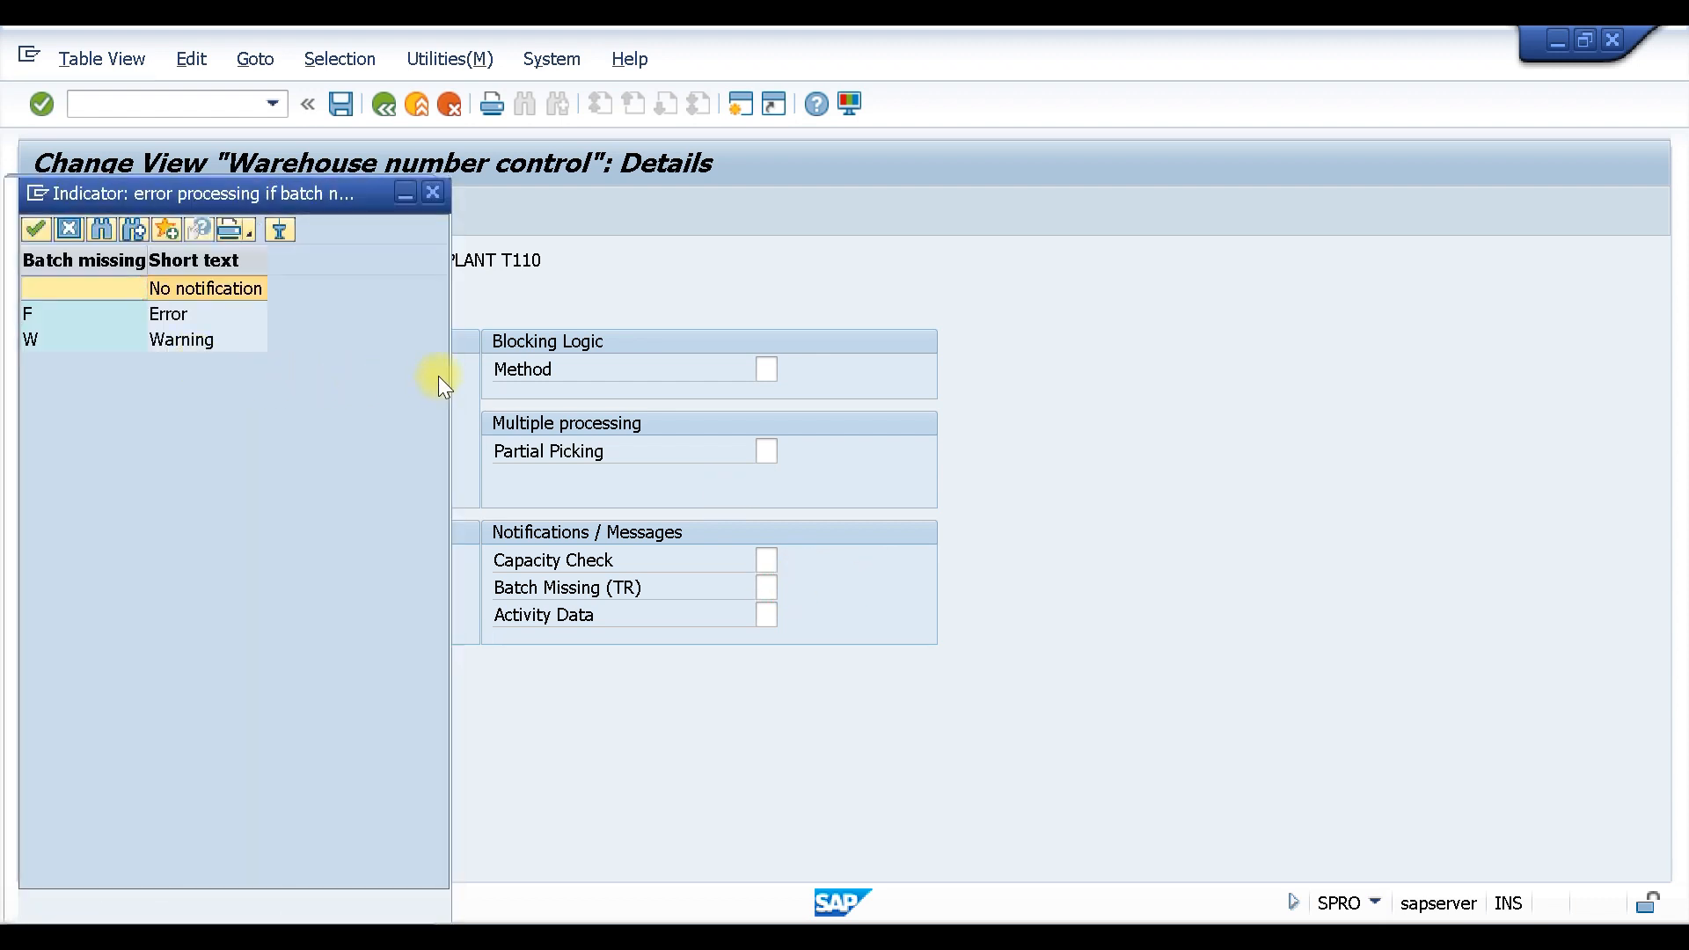
left_click_drag(448, 354, 669, 352)
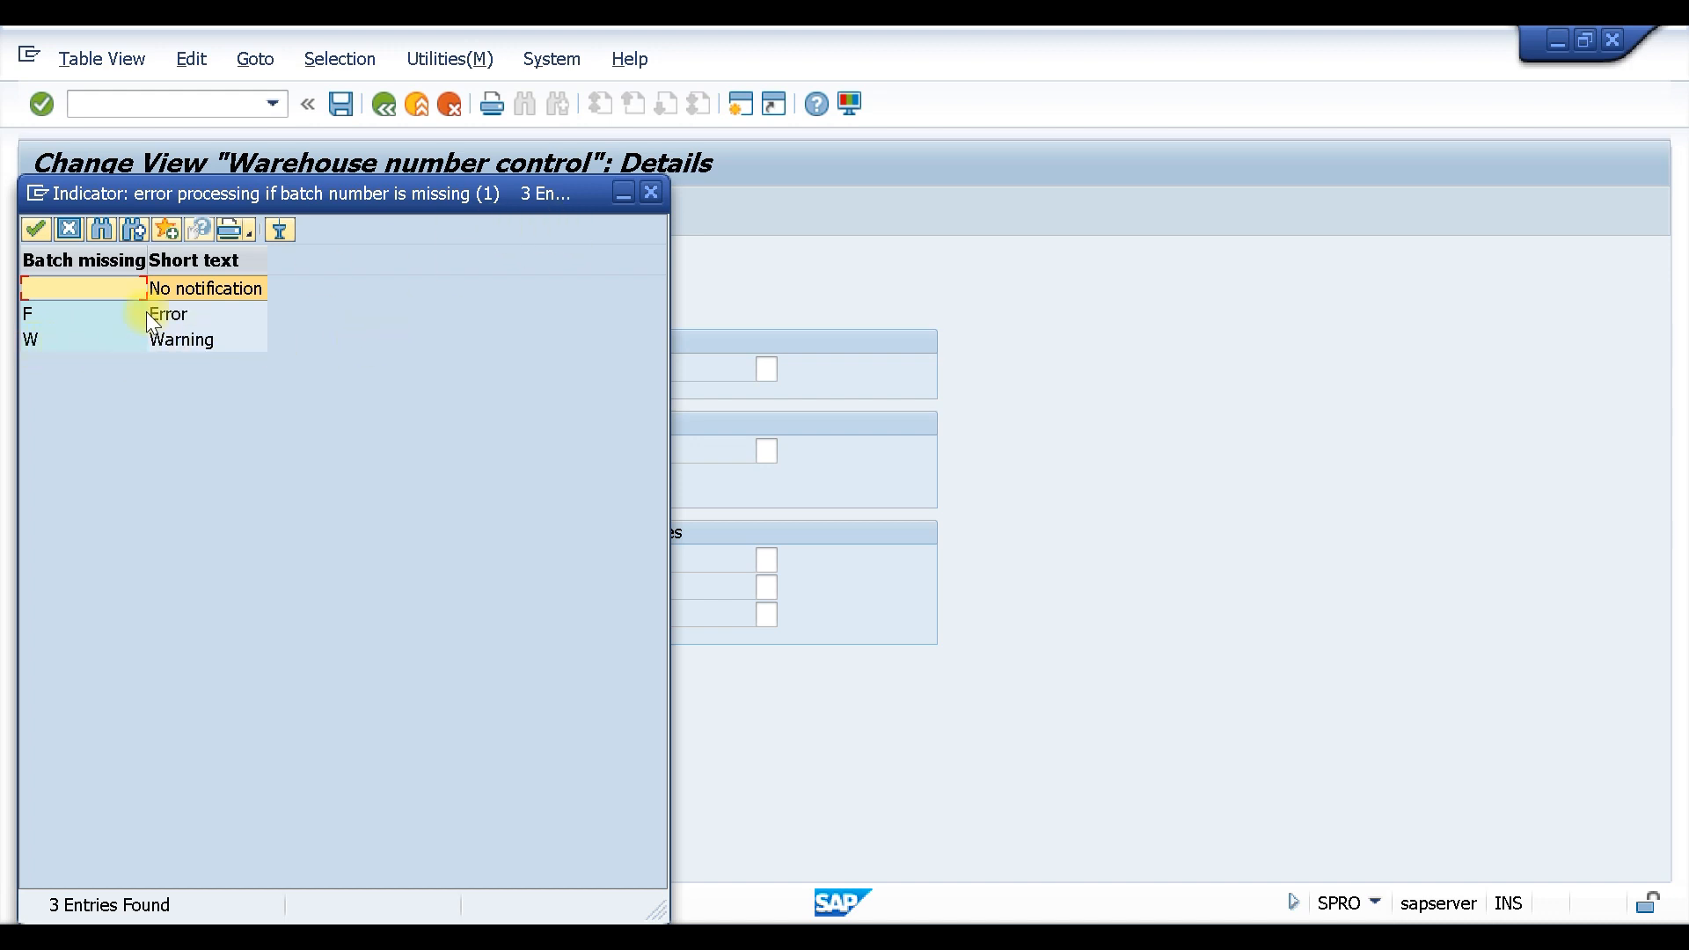
left_click(650, 194)
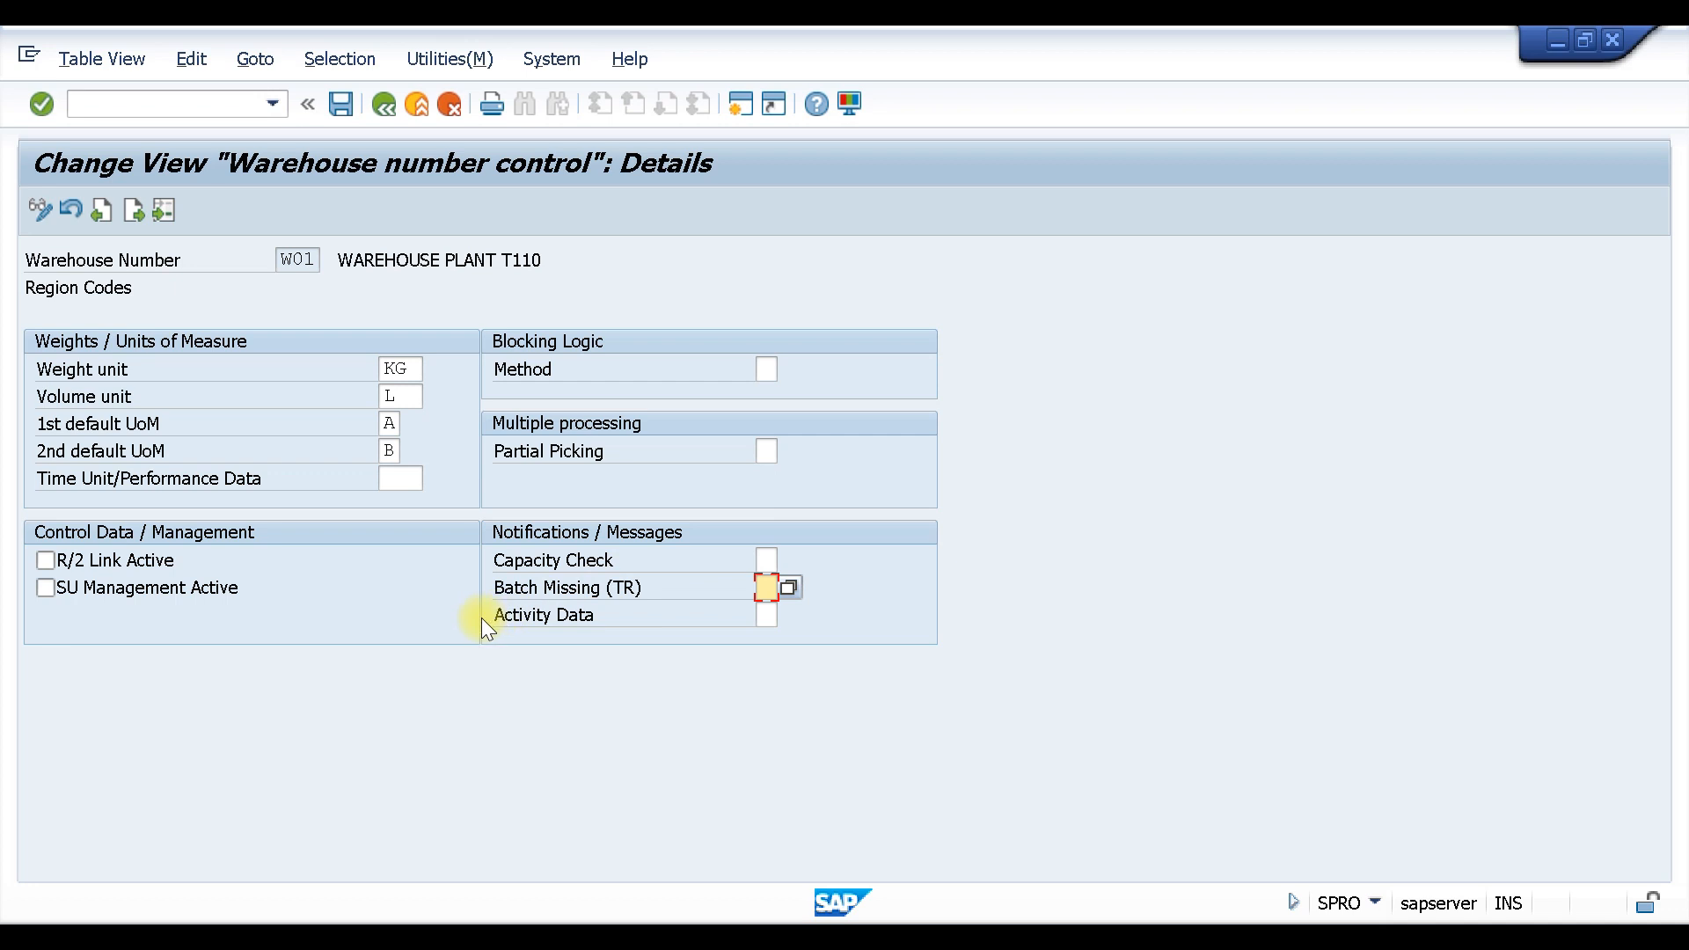
left_click(766, 613)
left_click(788, 615)
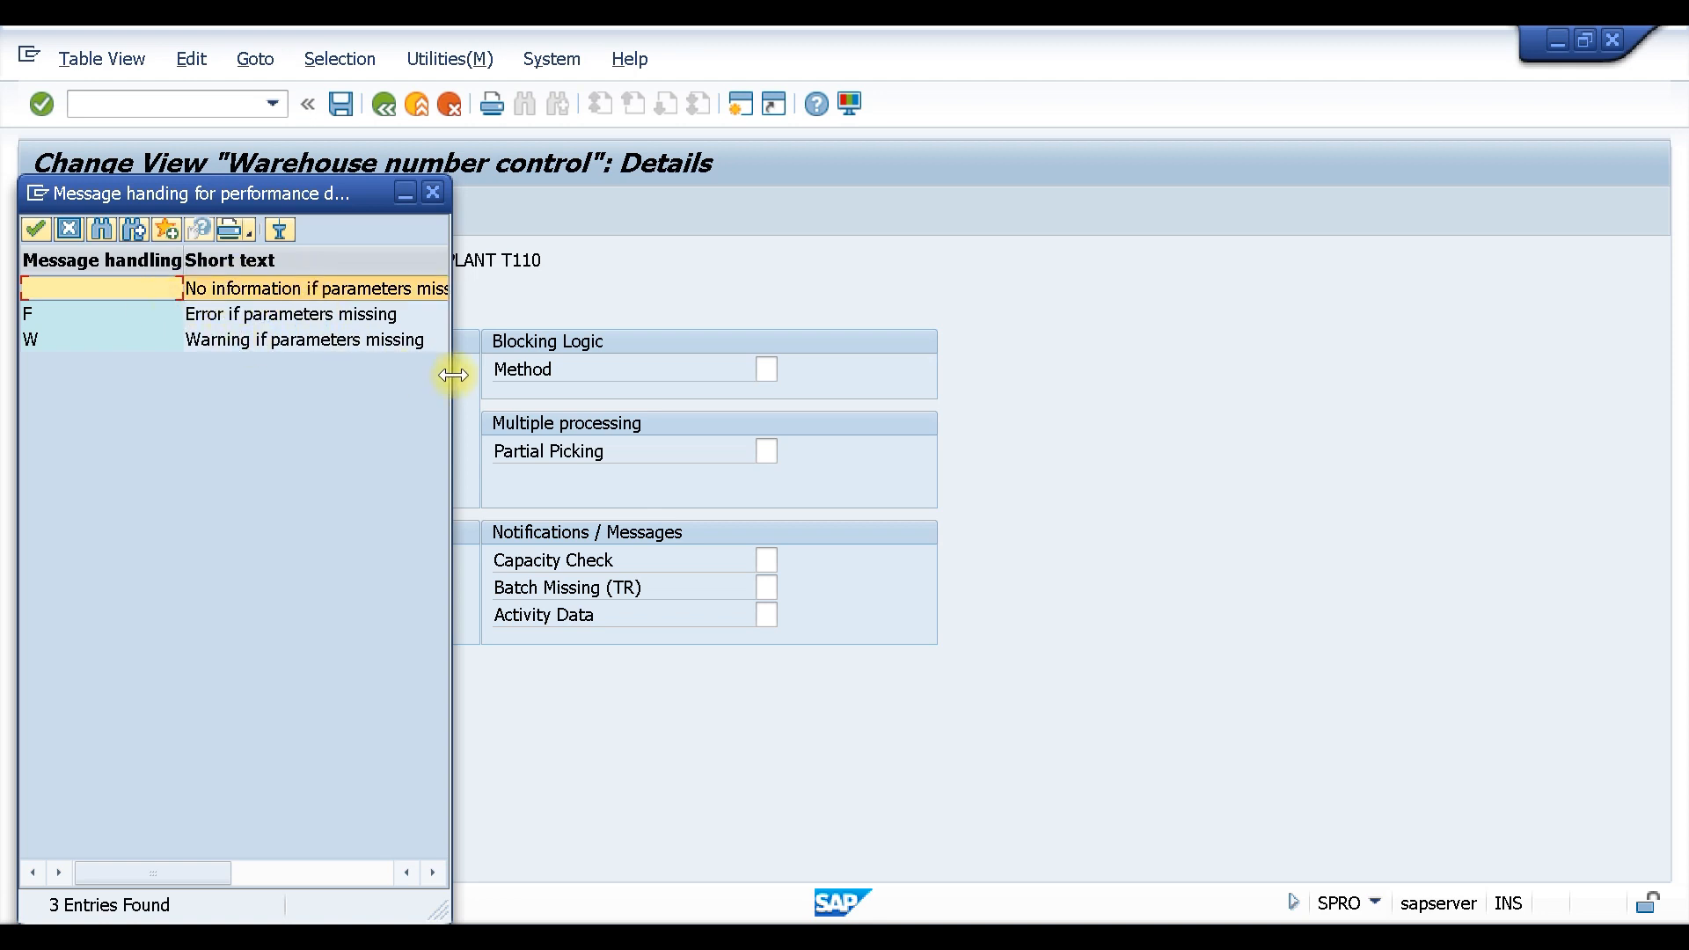
left_click(434, 192)
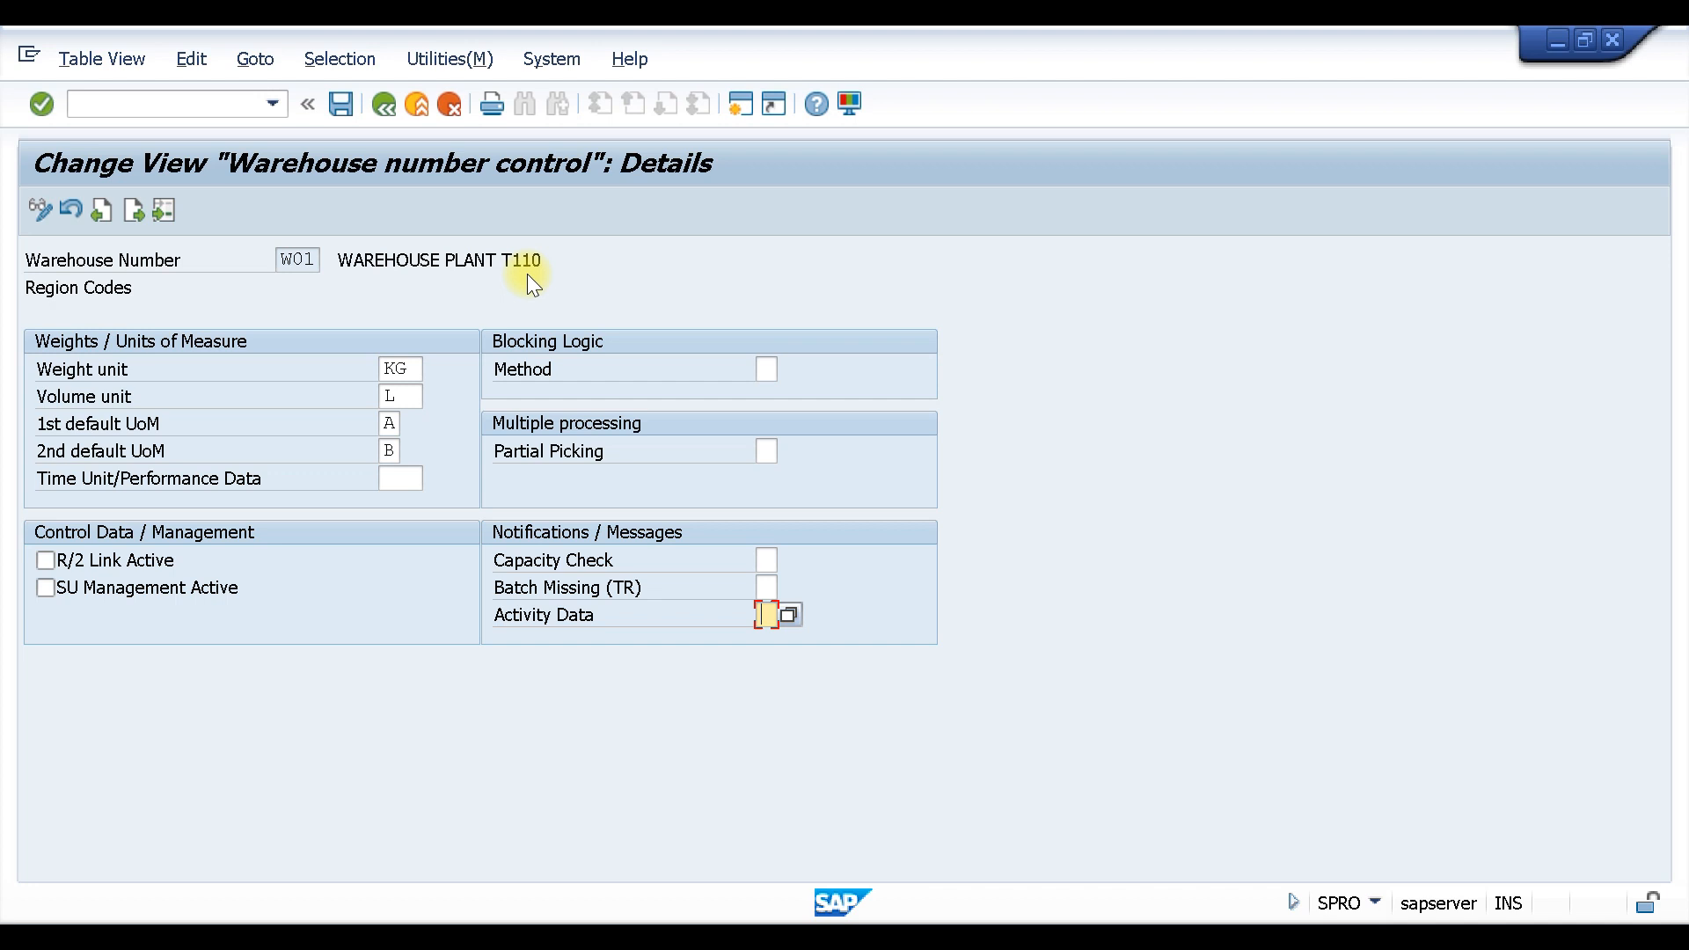
- Save the W01 control parameters under the WAREHOUSE ORG STR customizing request
key("F3")
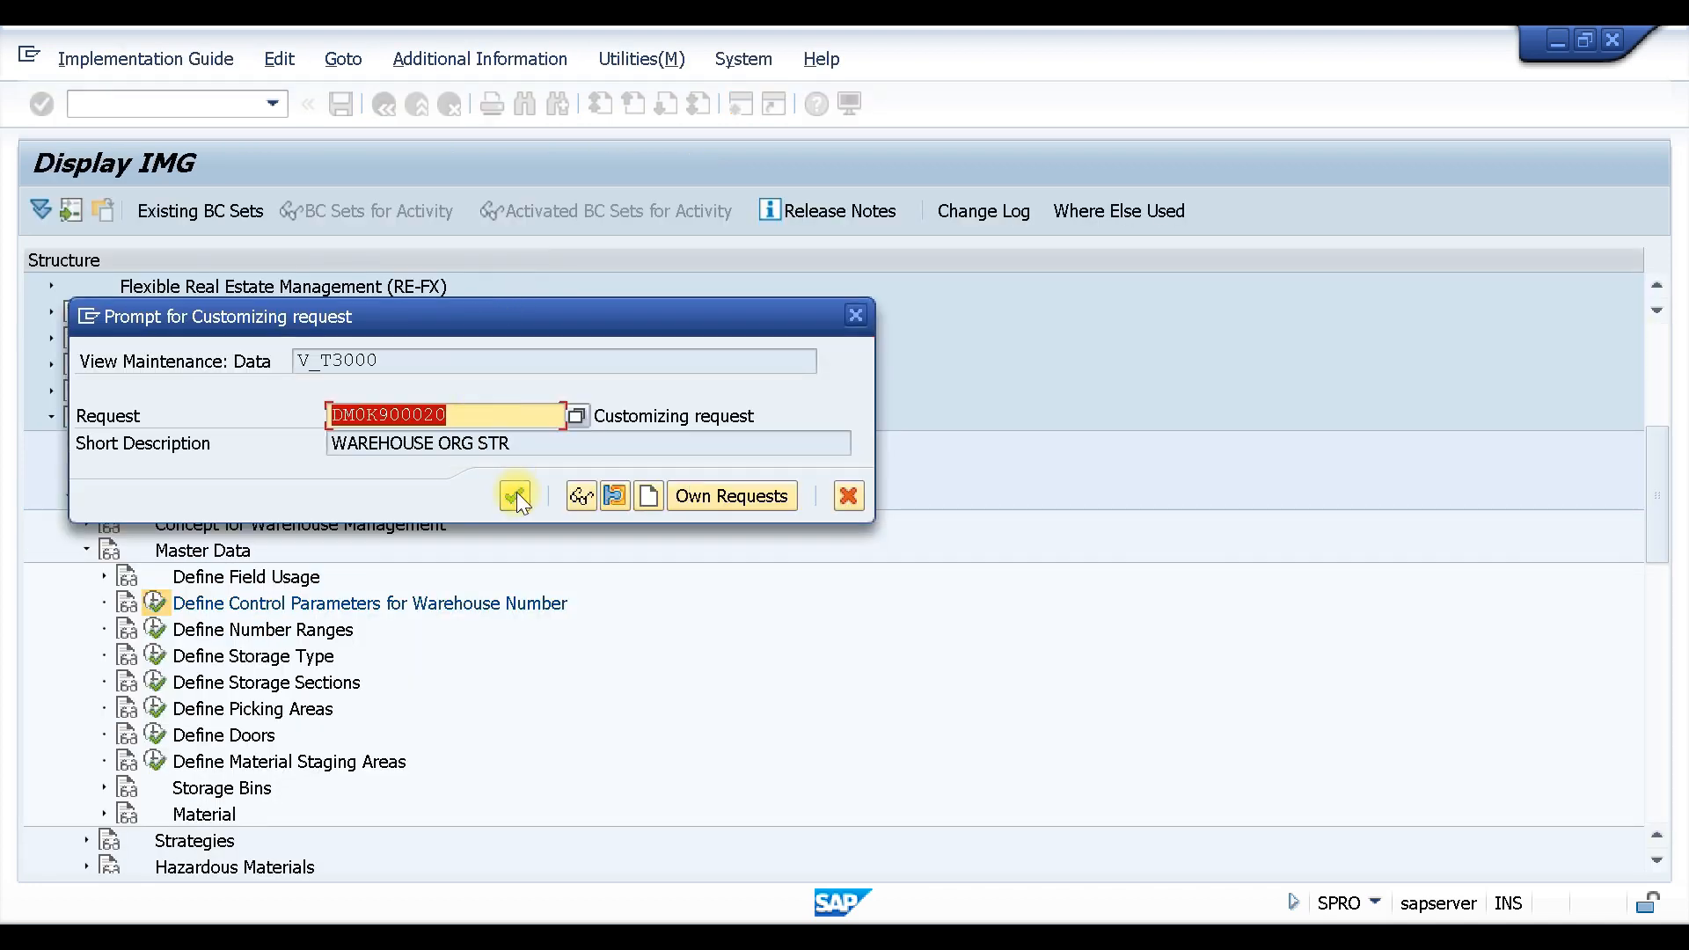
left_click(515, 492)
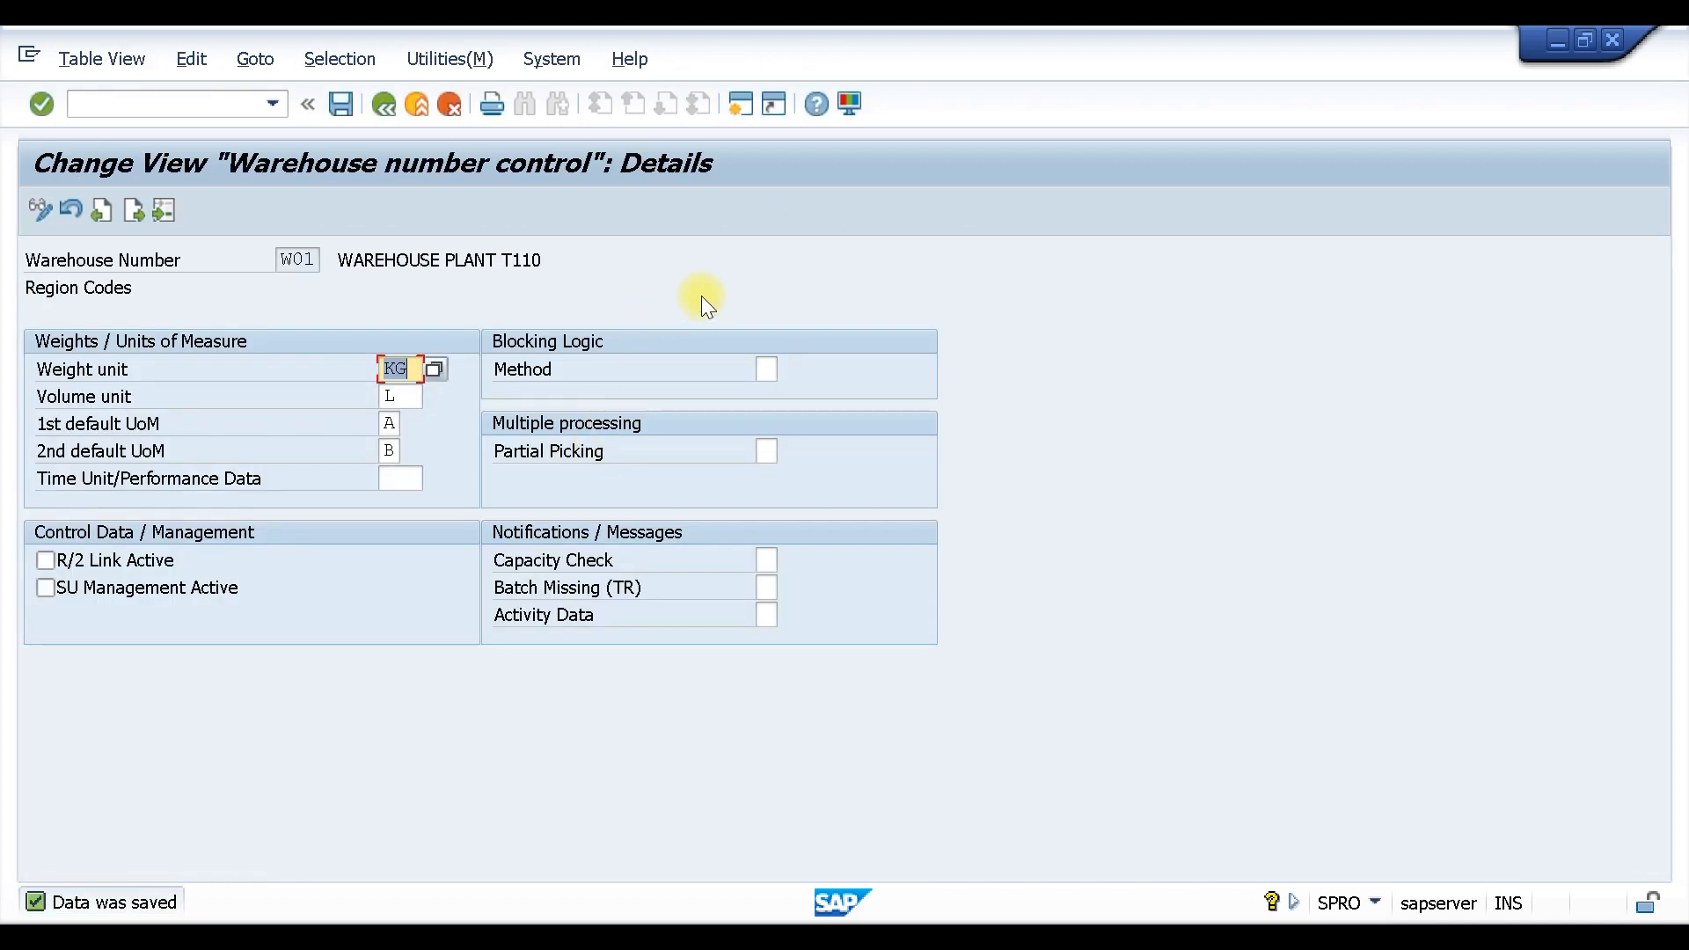